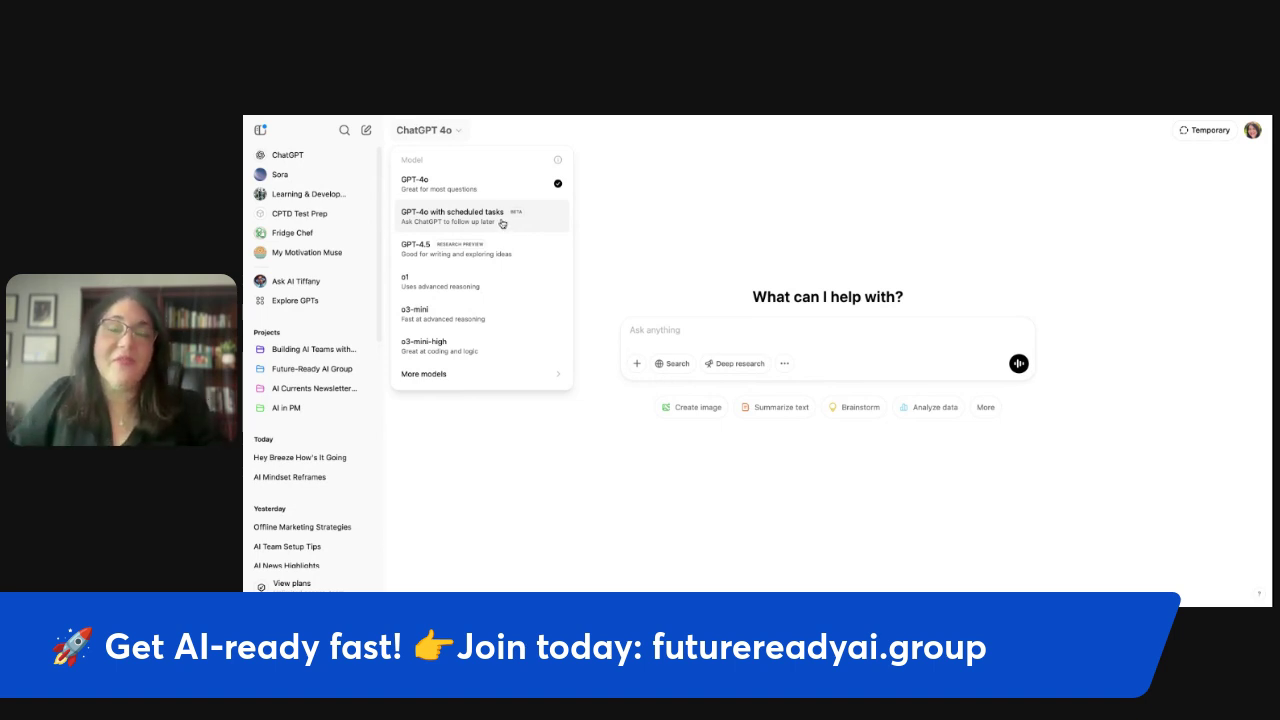
# Step: Switch the model to GPT-4o with scheduled tasks and hide the chat history sidebar
pyautogui.click(520, 220)
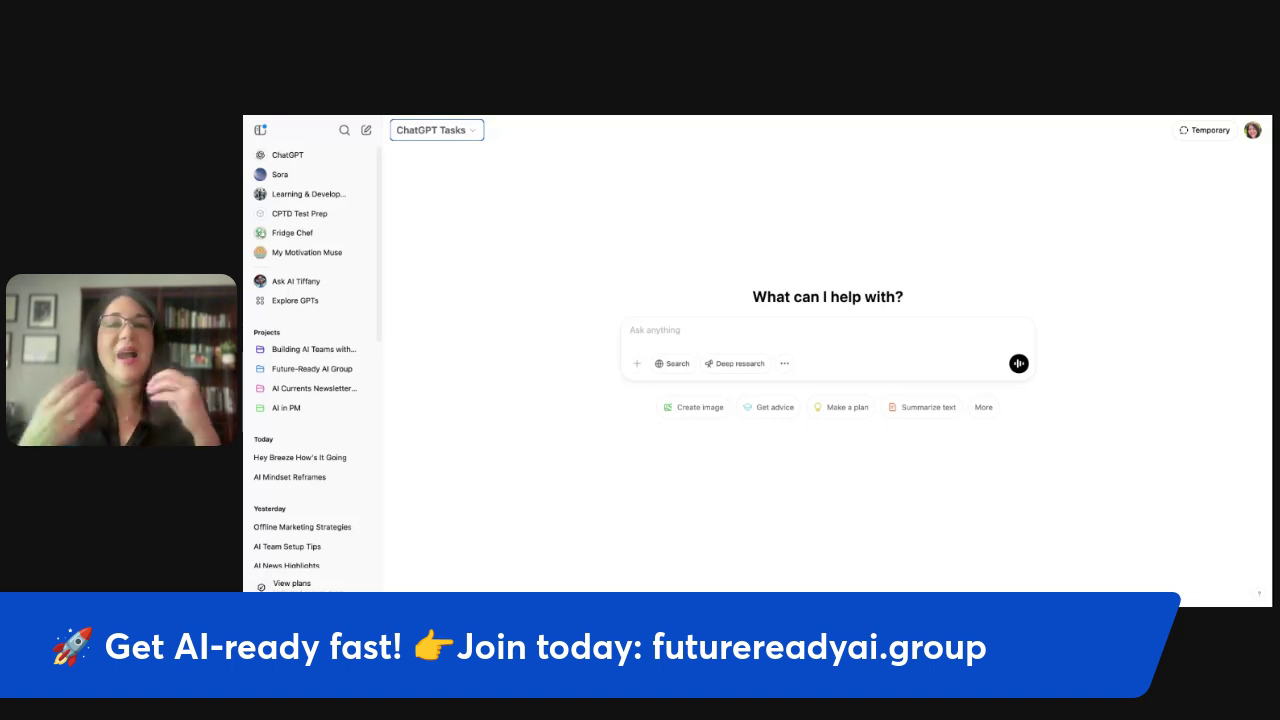
pyautogui.click(261, 132)
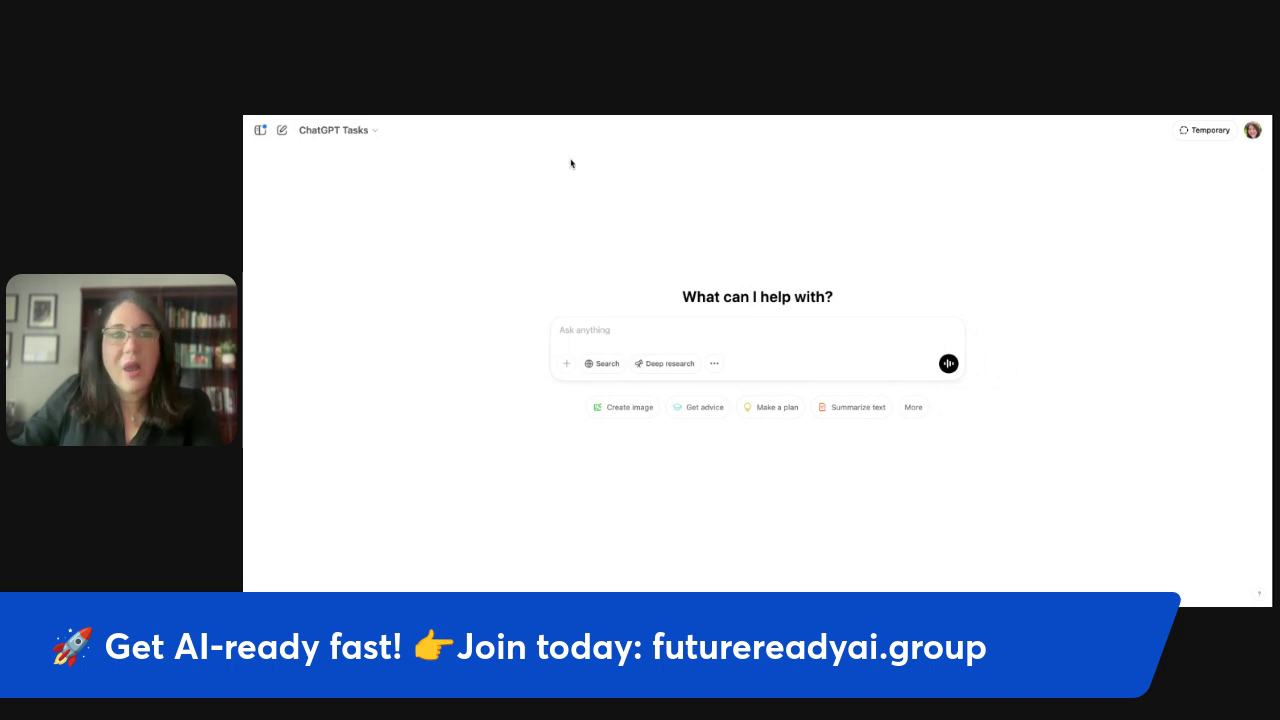
pyautogui.click(362, 136)
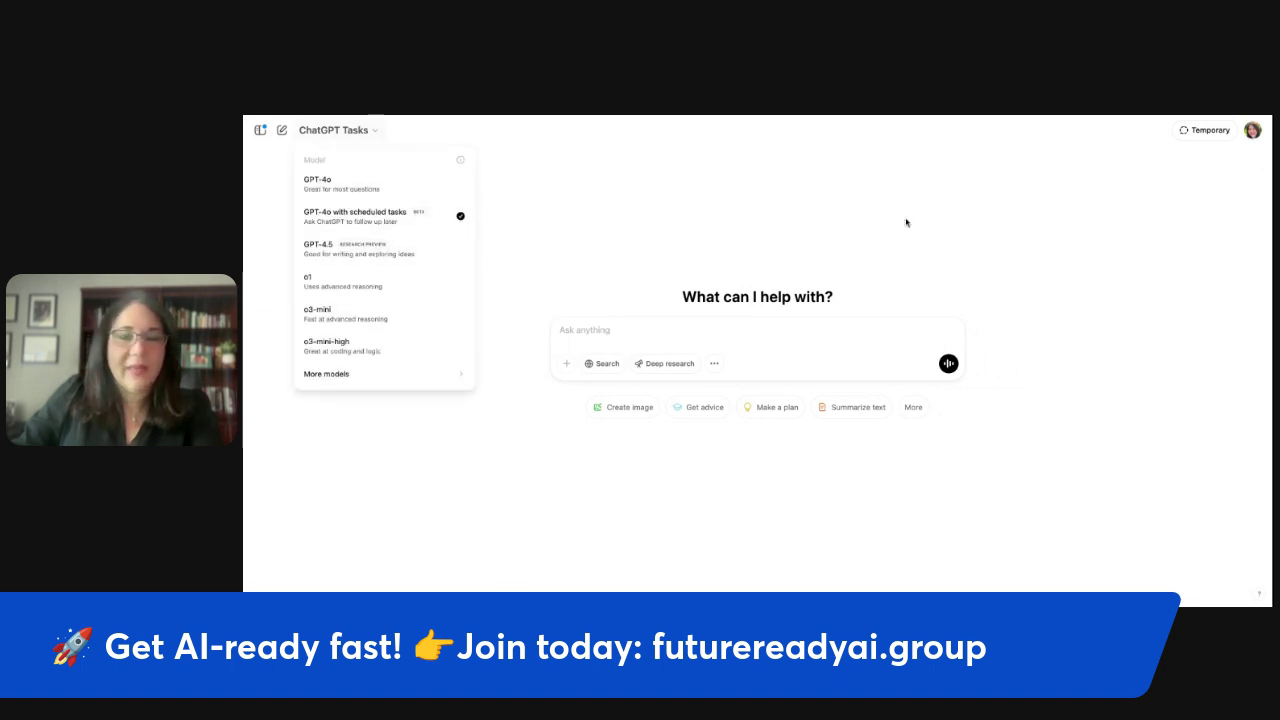
# Step: Go to the scheduled tasks list and open the Send workout plan task for editing
pyautogui.click(1255, 137)
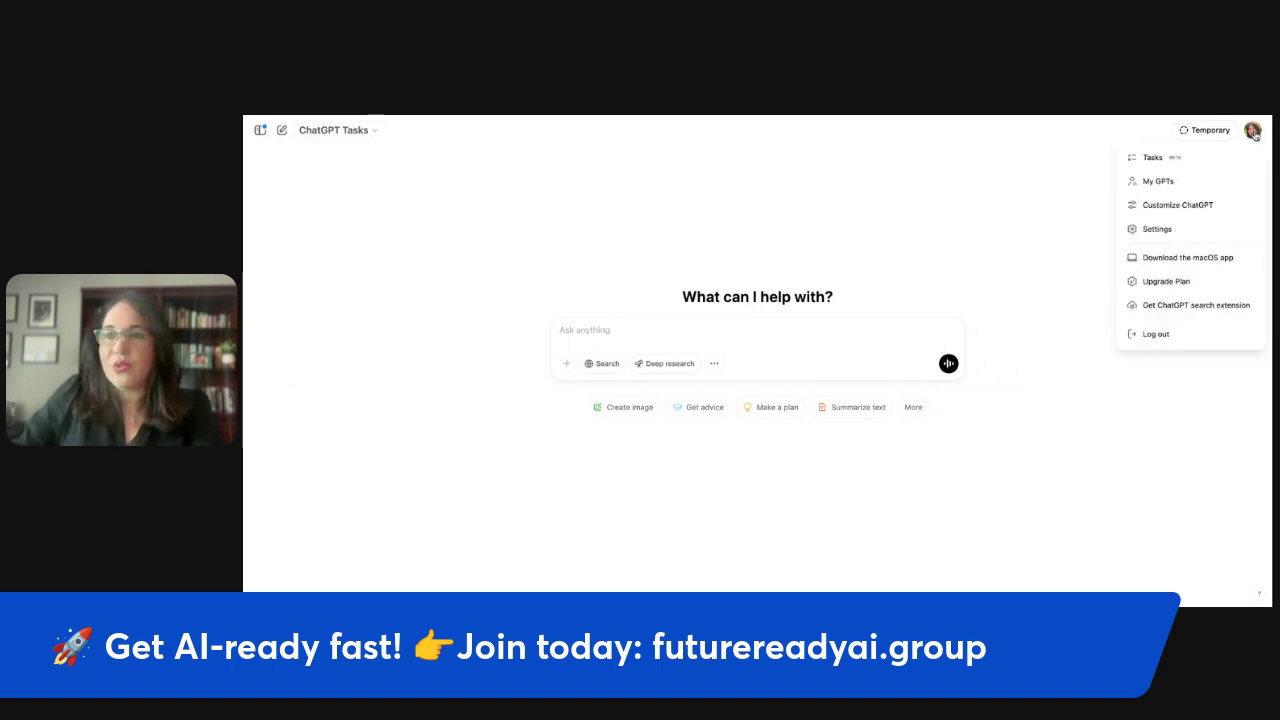
pyautogui.click(1151, 159)
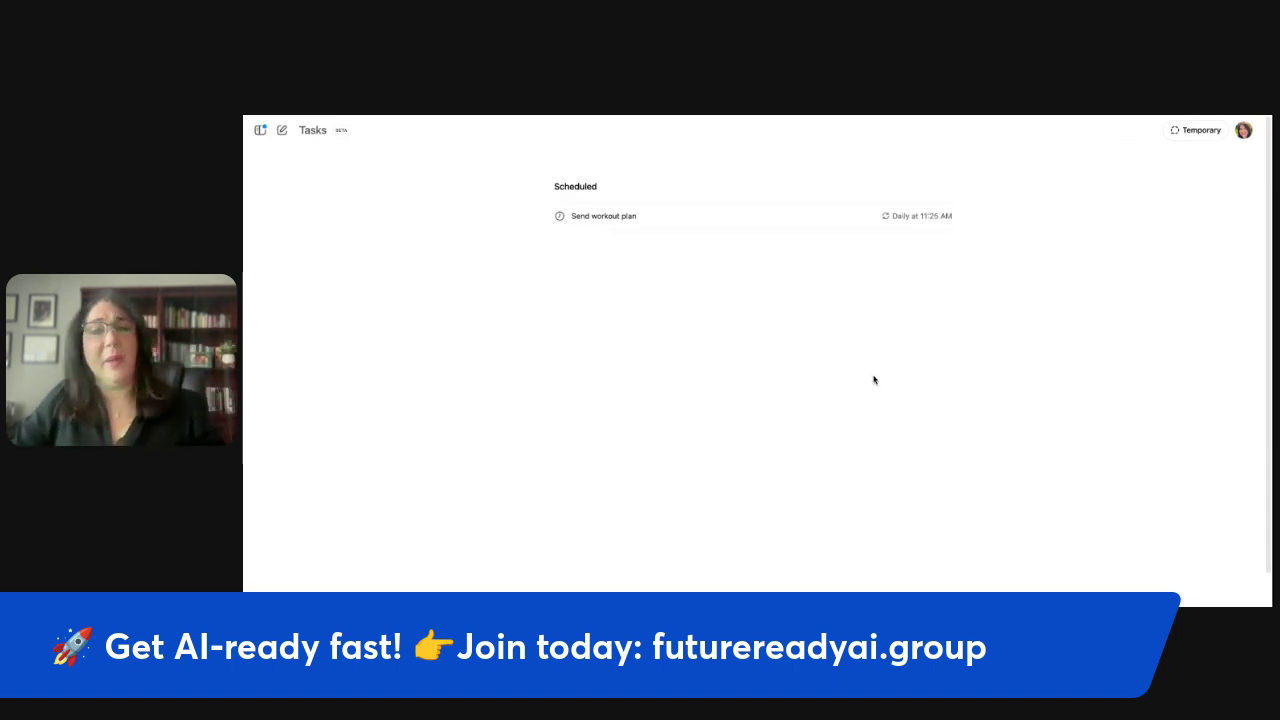
pyautogui.click(942, 216)
pyautogui.click(922, 218)
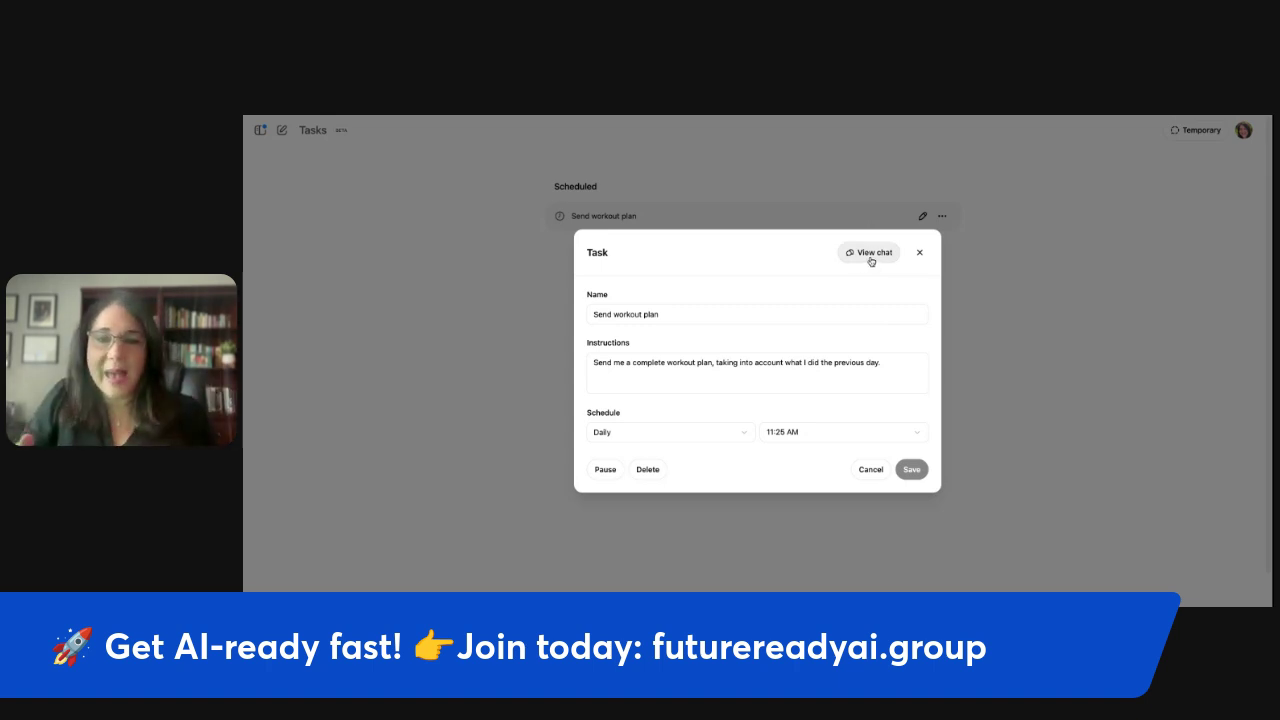
# Step: Try a Custom repeat for the workout task, expand its upcoming runs, return it to Daily, and check the time choices
pyautogui.click(723, 438)
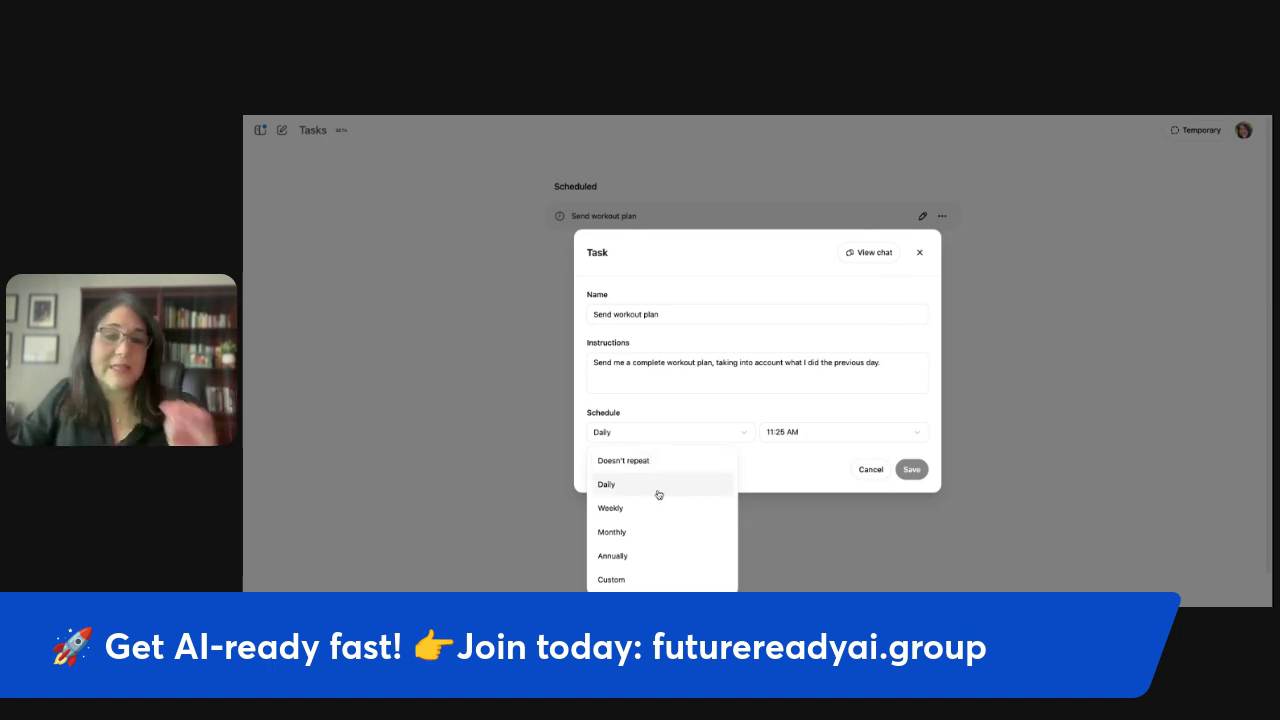
pyautogui.click(640, 582)
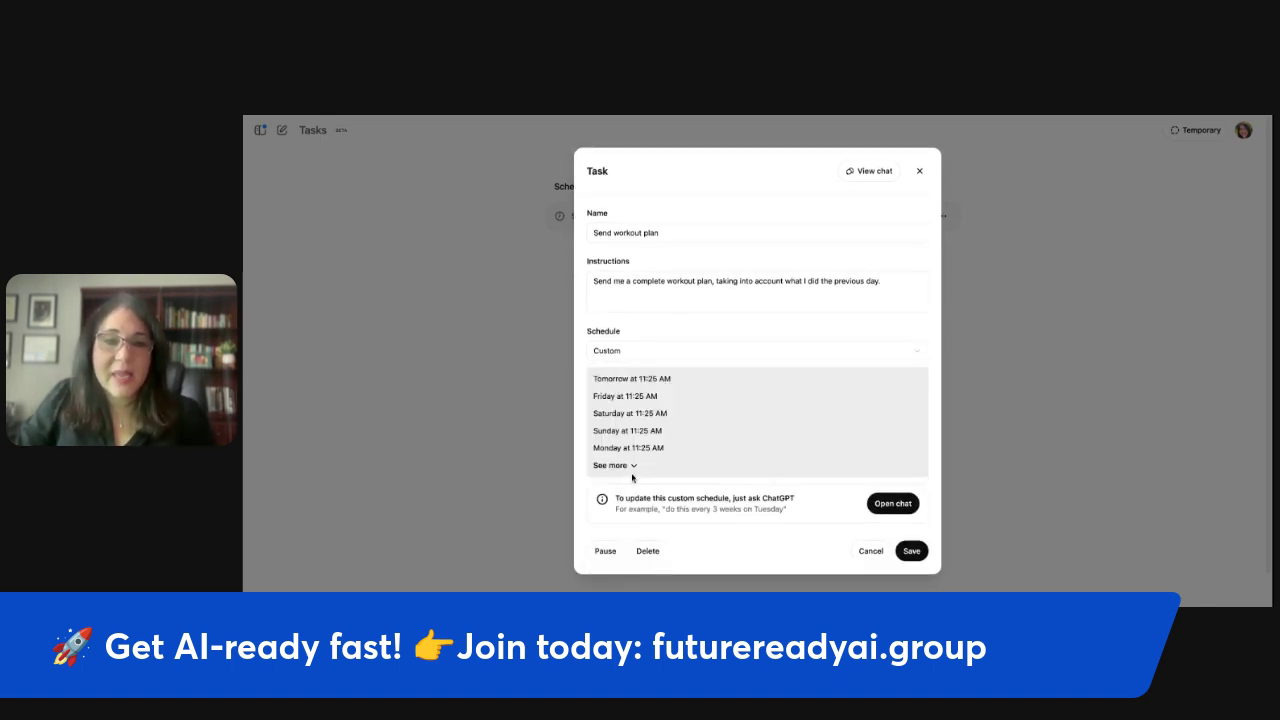
pyautogui.click(633, 467)
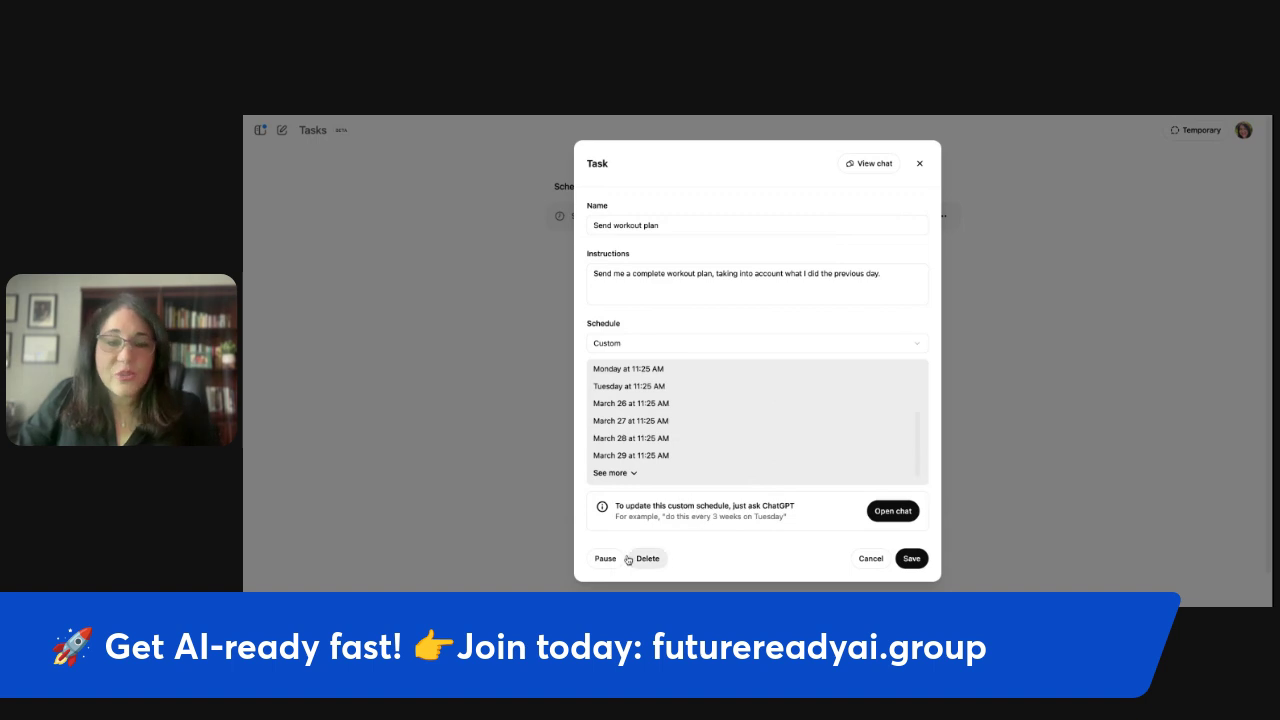
pyautogui.click(664, 343)
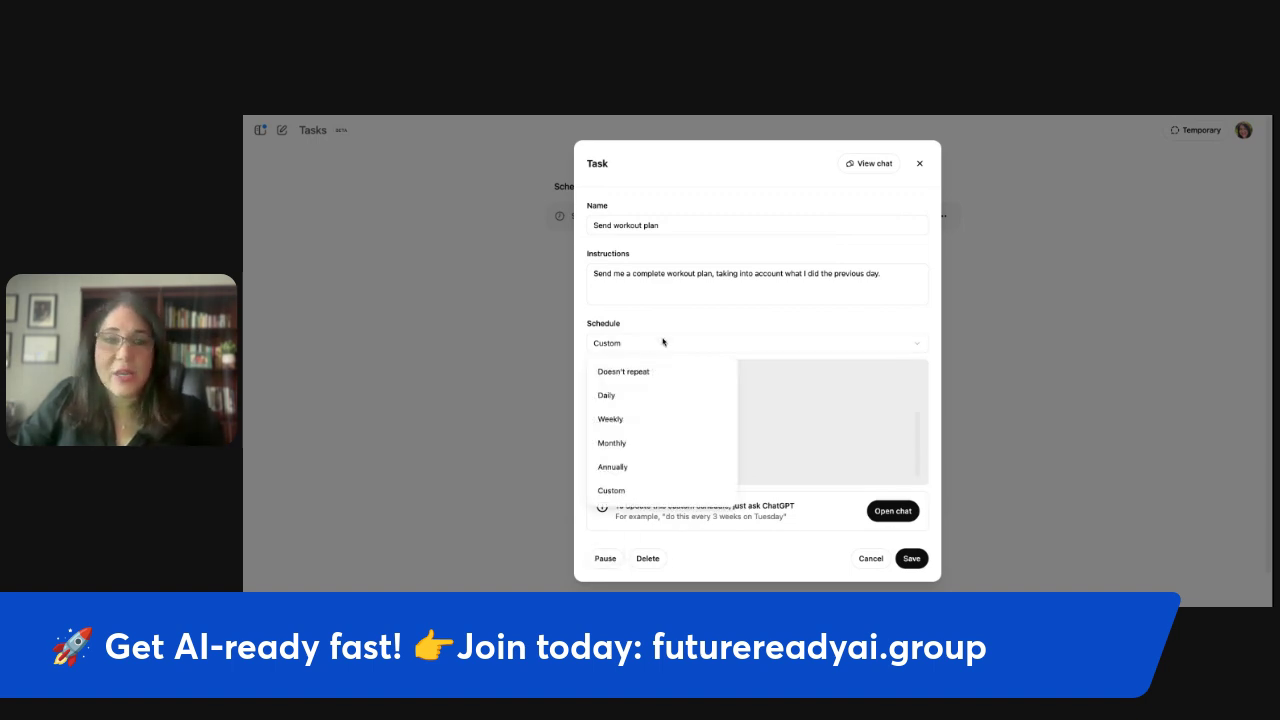
pyautogui.click(636, 400)
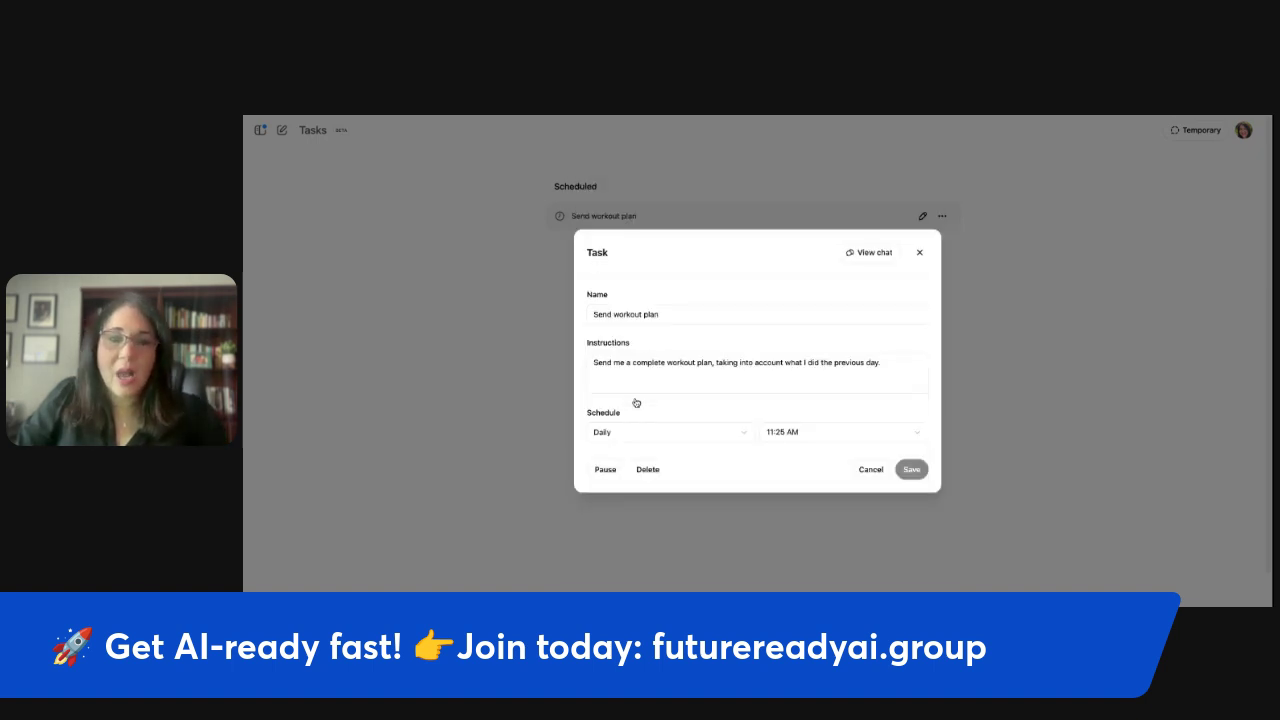
pyautogui.click(921, 434)
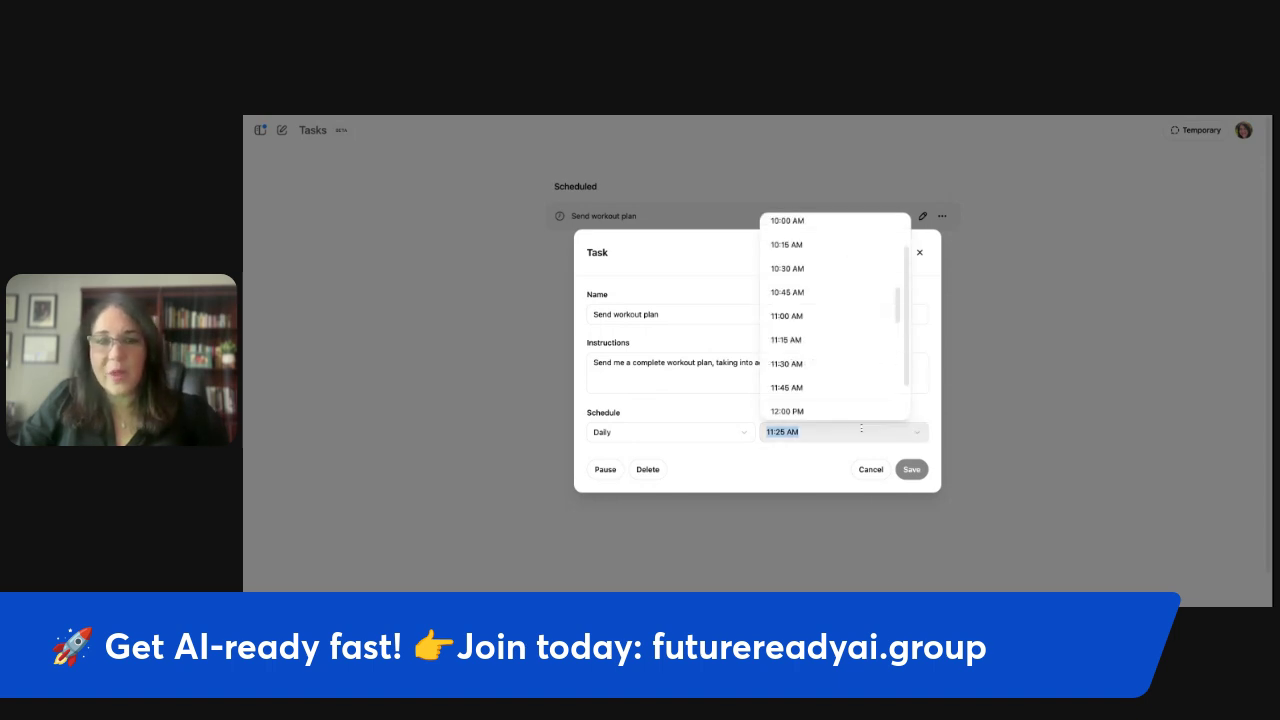
pyautogui.click(750, 484)
# Step: Delete the Send workout plan task and confirm its removal
pyautogui.click(650, 470)
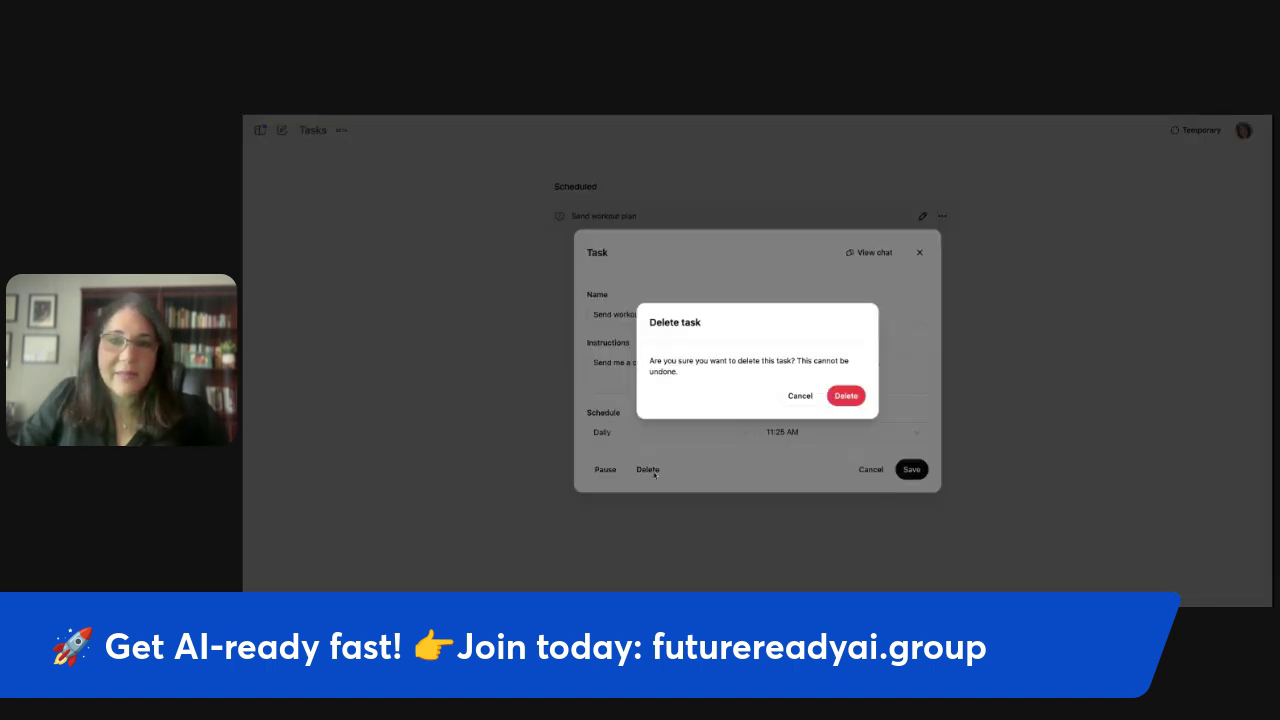
pyautogui.click(836, 398)
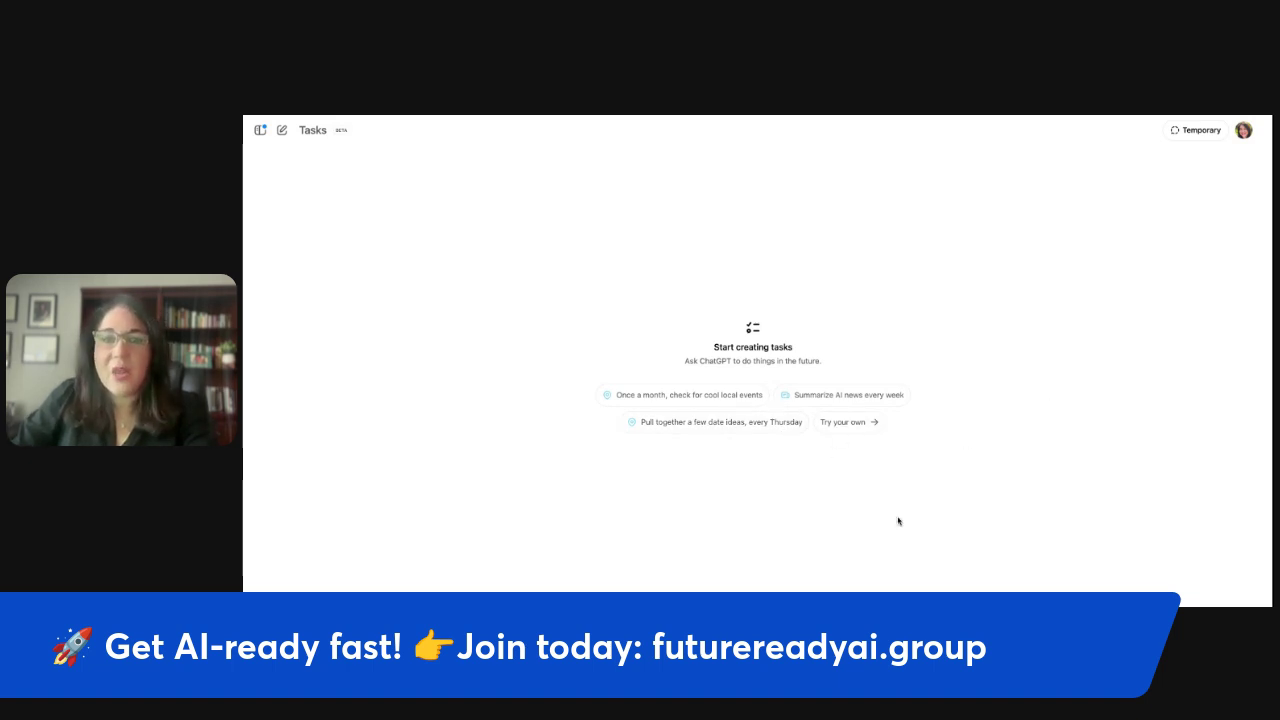
# Step: Use the monthly local events suggestion, change its timing to every Wednesday at 12:26 PM, and submit the prompt
pyautogui.click(743, 396)
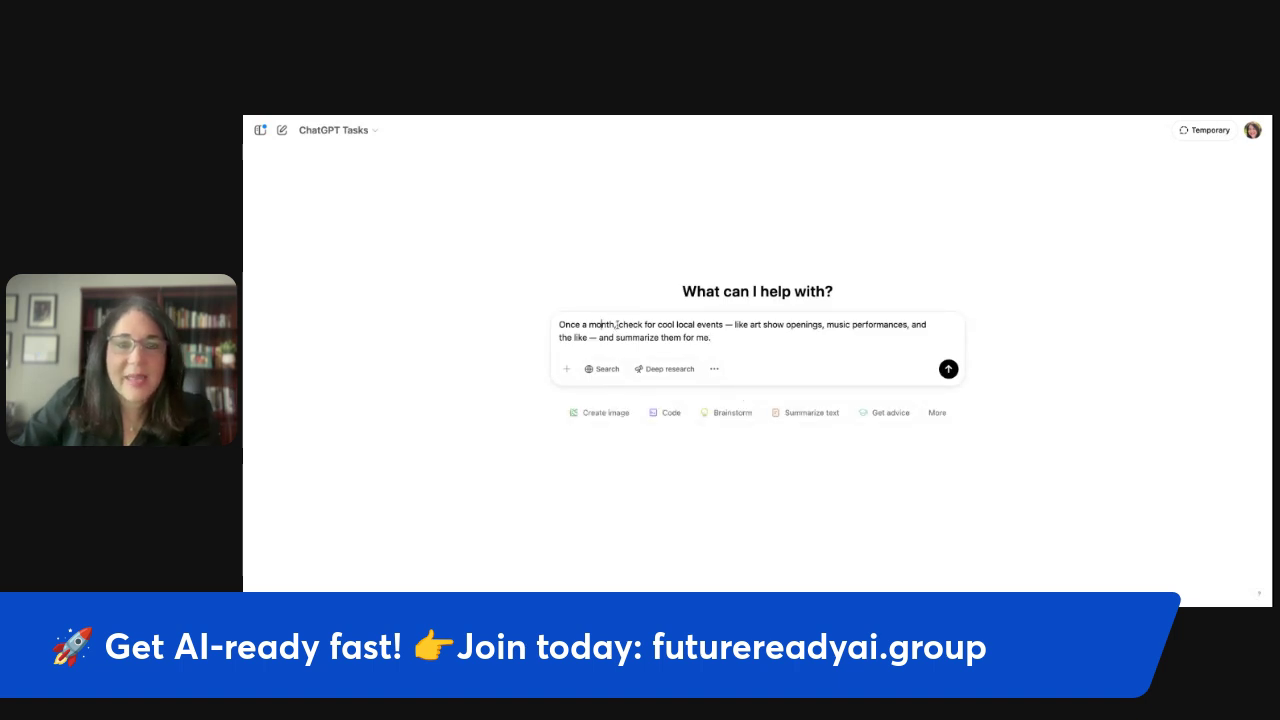
pyautogui.moveTo(613, 325); pyautogui.dragTo(559, 325)
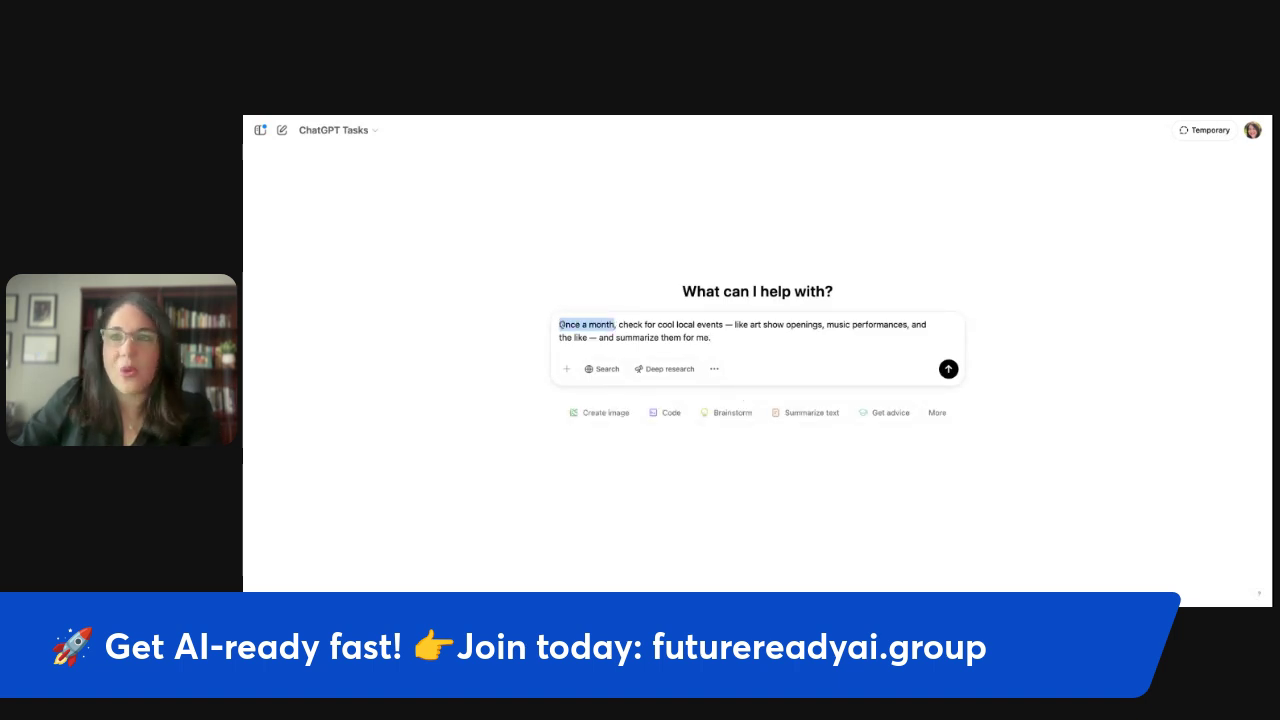
pyautogui.press('BackSpace')
pyautogui.write('Every')
pyautogui.press('BackSpace')
pyautogui.press('BackSpace')
pyautogui.press('BackSpace')
pyautogui.press('BackSpace')
pyautogui.write('very Wed')
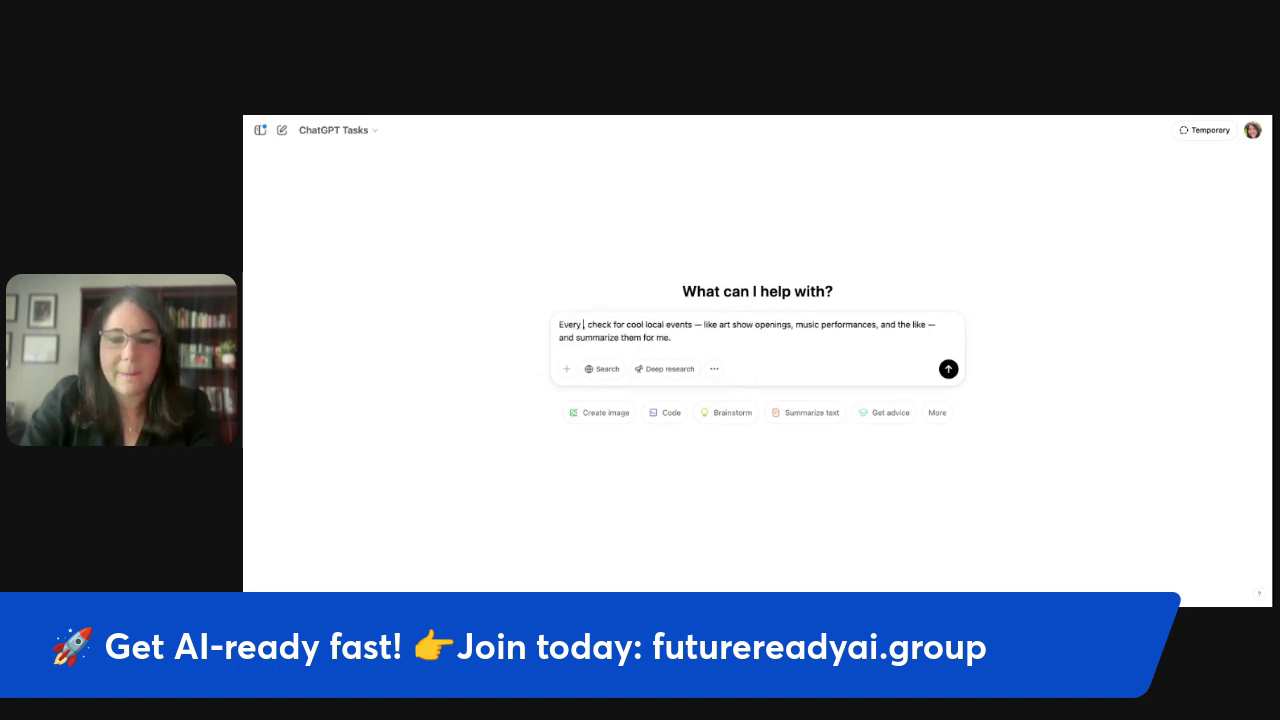
pyautogui.write('nes')
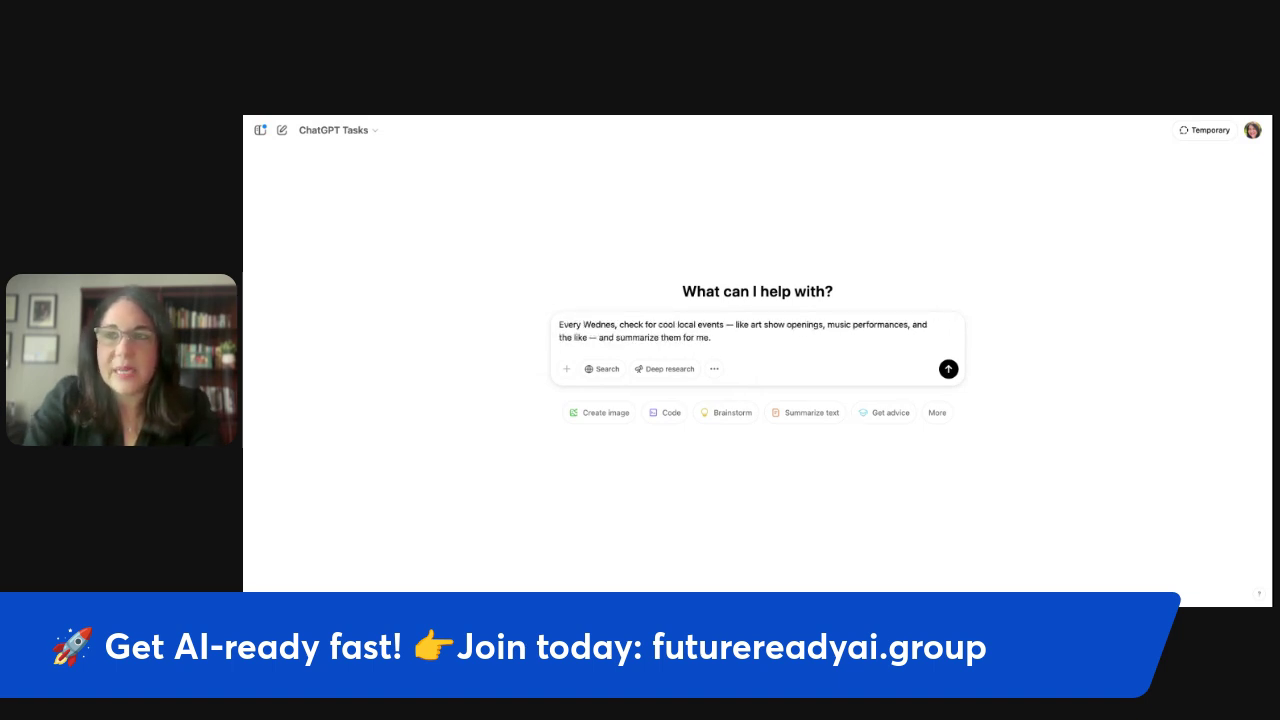
pyautogui.write('dday at')
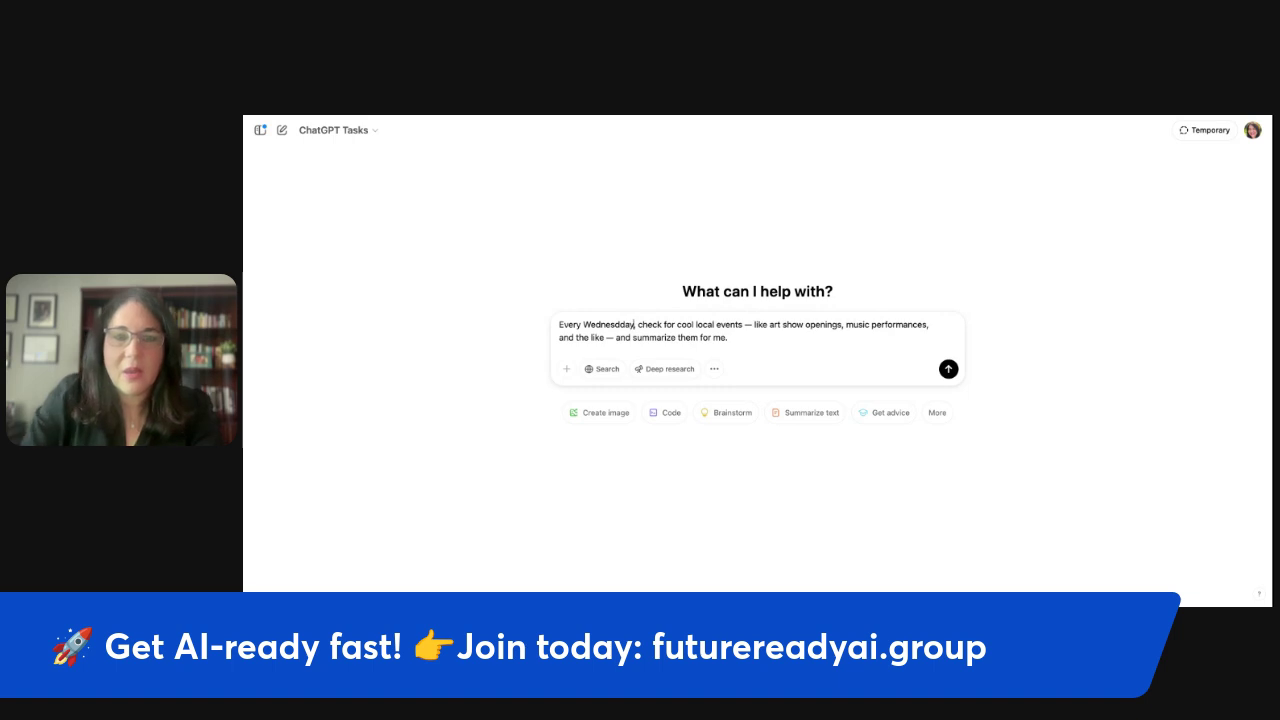
pyautogui.write(' 12:')
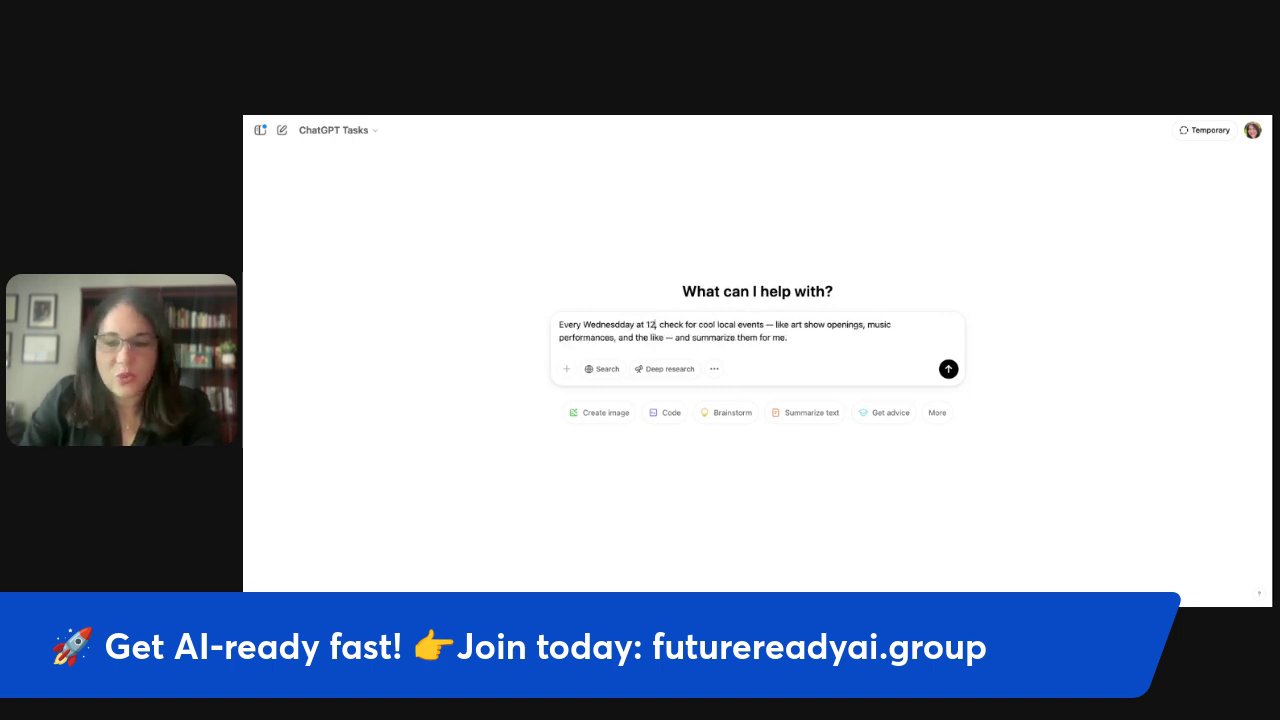
pyautogui.write('26 PM')
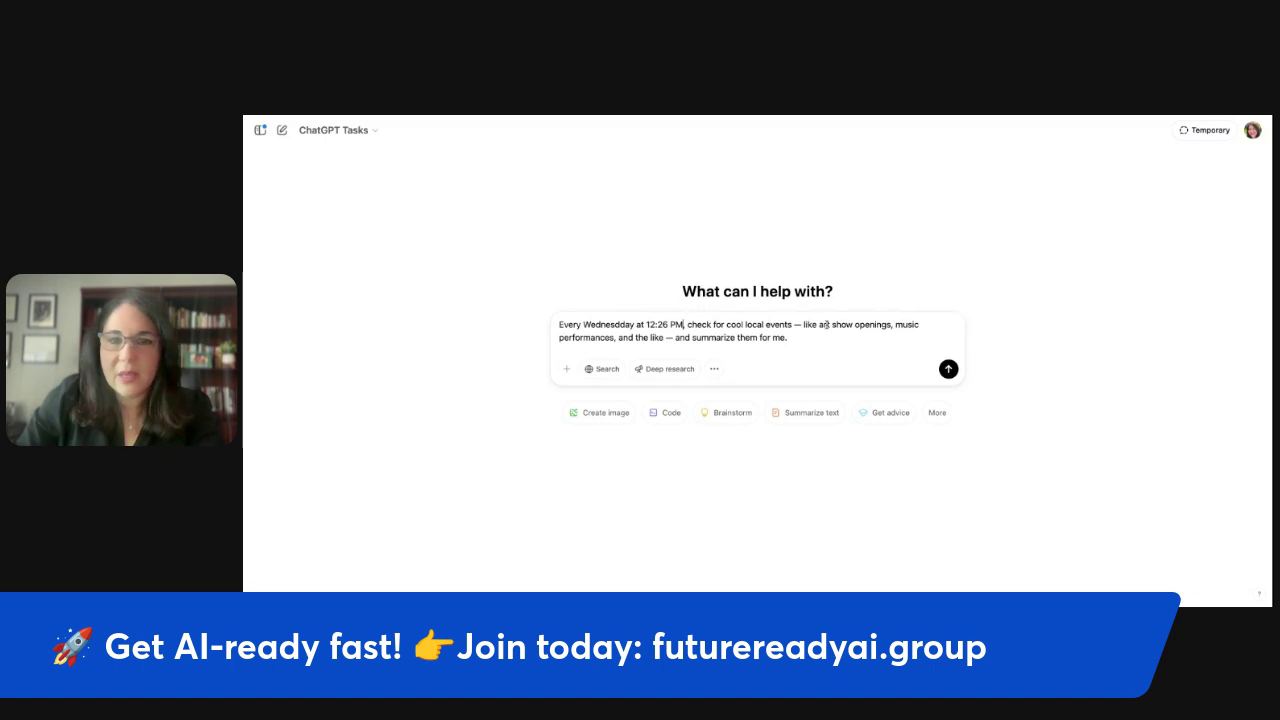
pyautogui.click(949, 369)
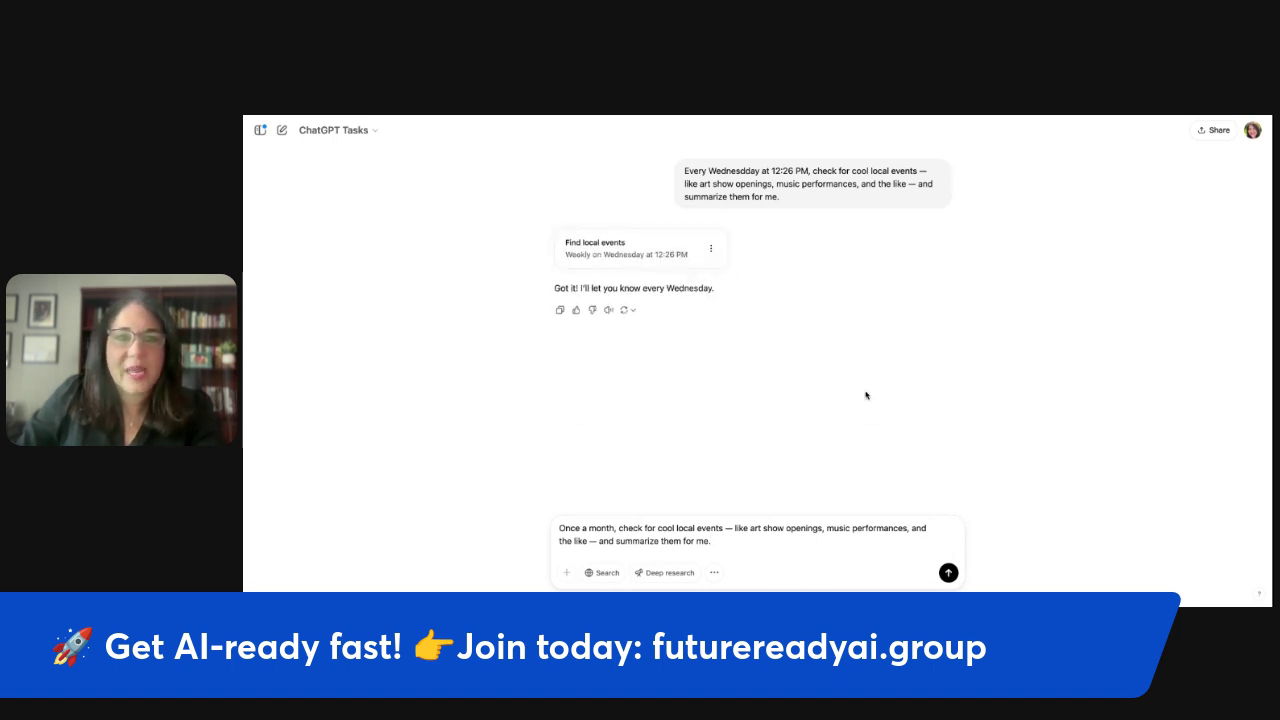
# Step: Try adding "Send this information in table form." to the Find local events task's instructions, and discard the edit
pyautogui.click(711, 250)
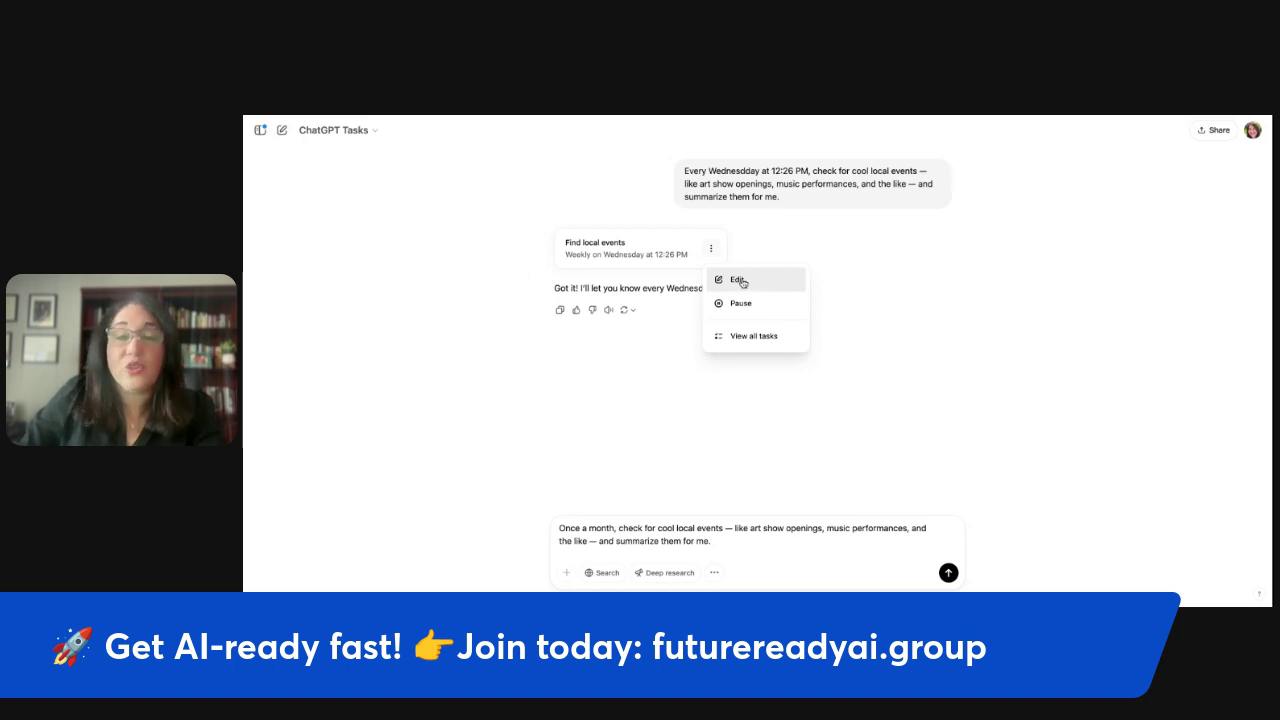
pyautogui.click(740, 281)
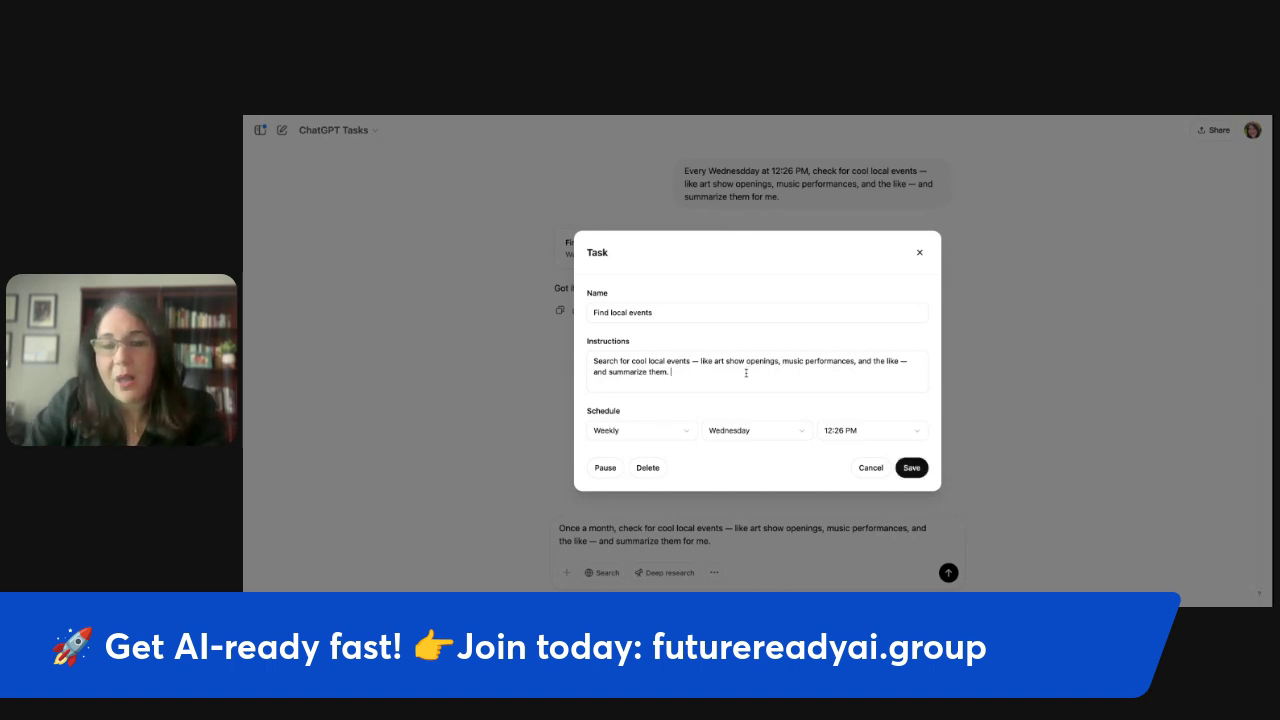
pyautogui.write('Se')
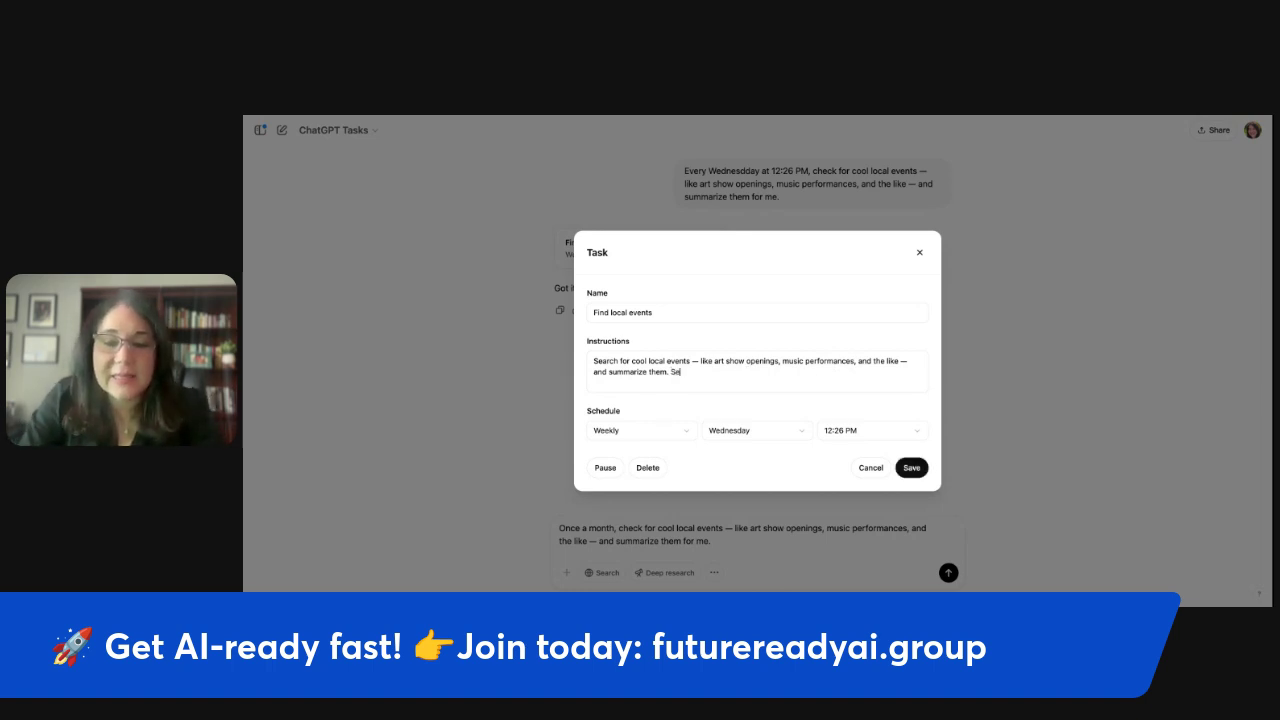
pyautogui.write('nd this informa')
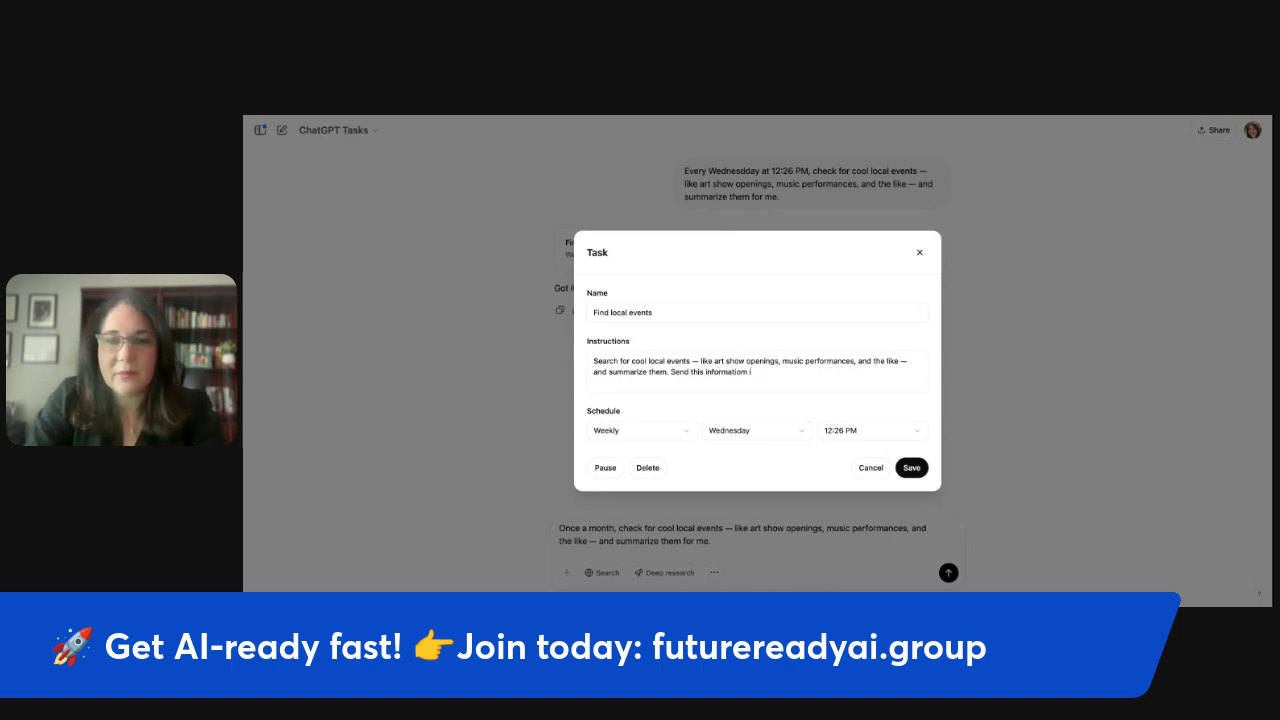
pyautogui.write('tion in table form.')
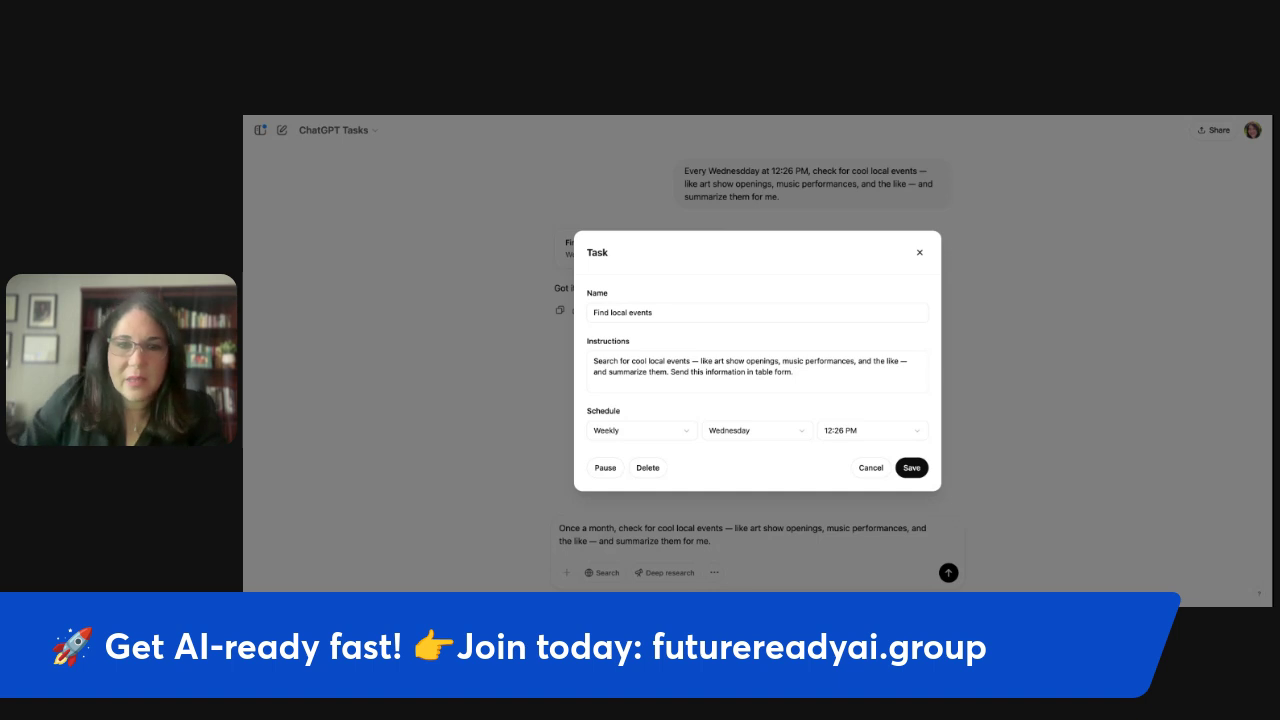
pyautogui.click(870, 467)
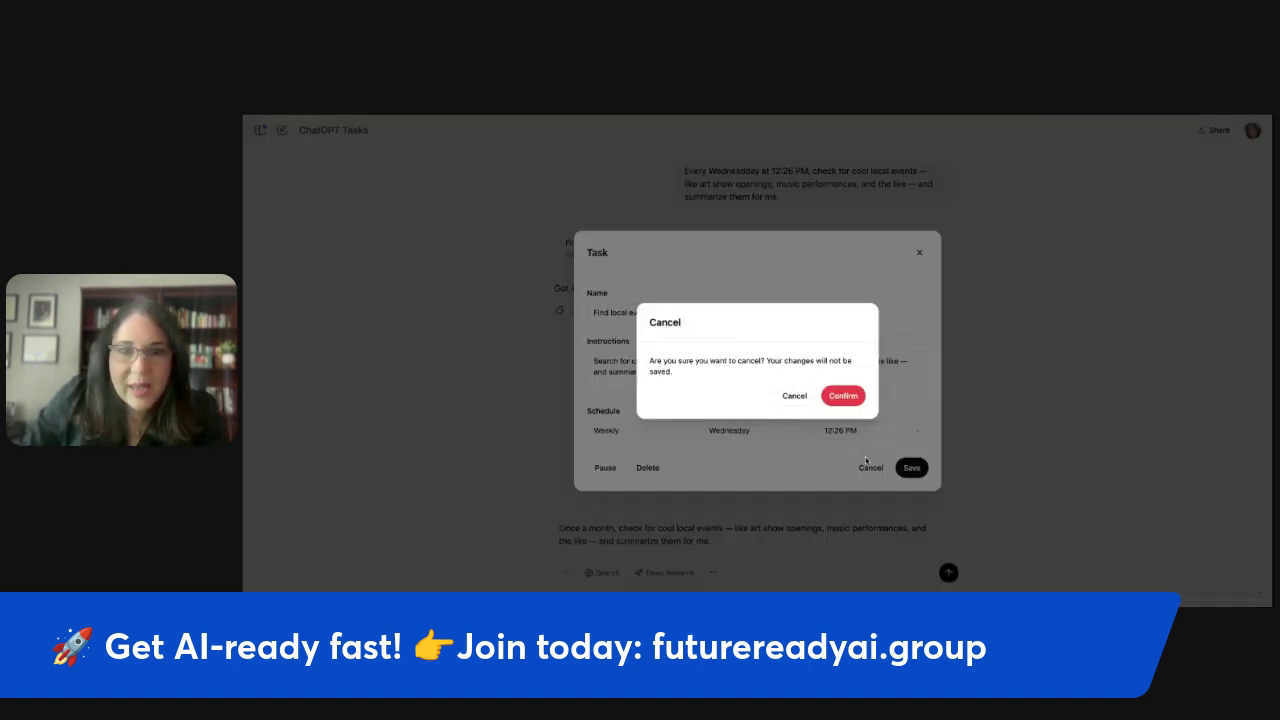
pyautogui.click(846, 400)
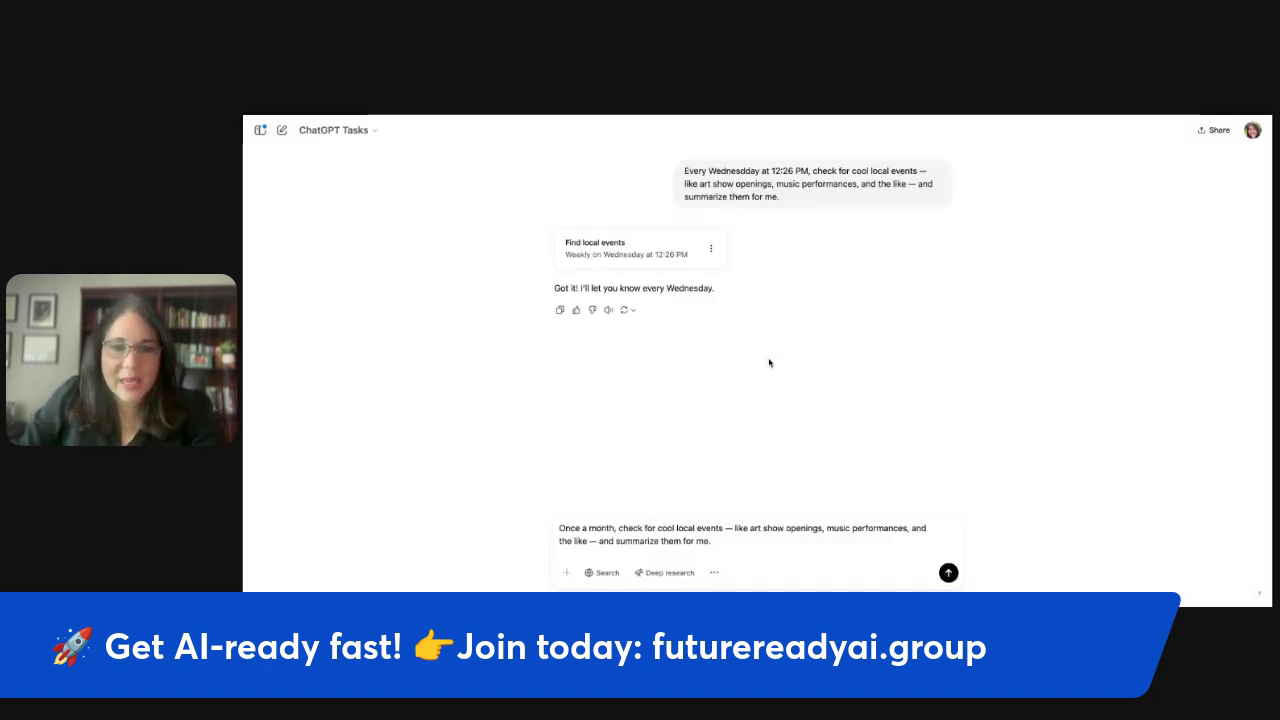
# Step: Clear the leftover monthly events draft from the message box and reload the page
pyautogui.moveTo(749, 545); pyautogui.dragTo(603, 518)
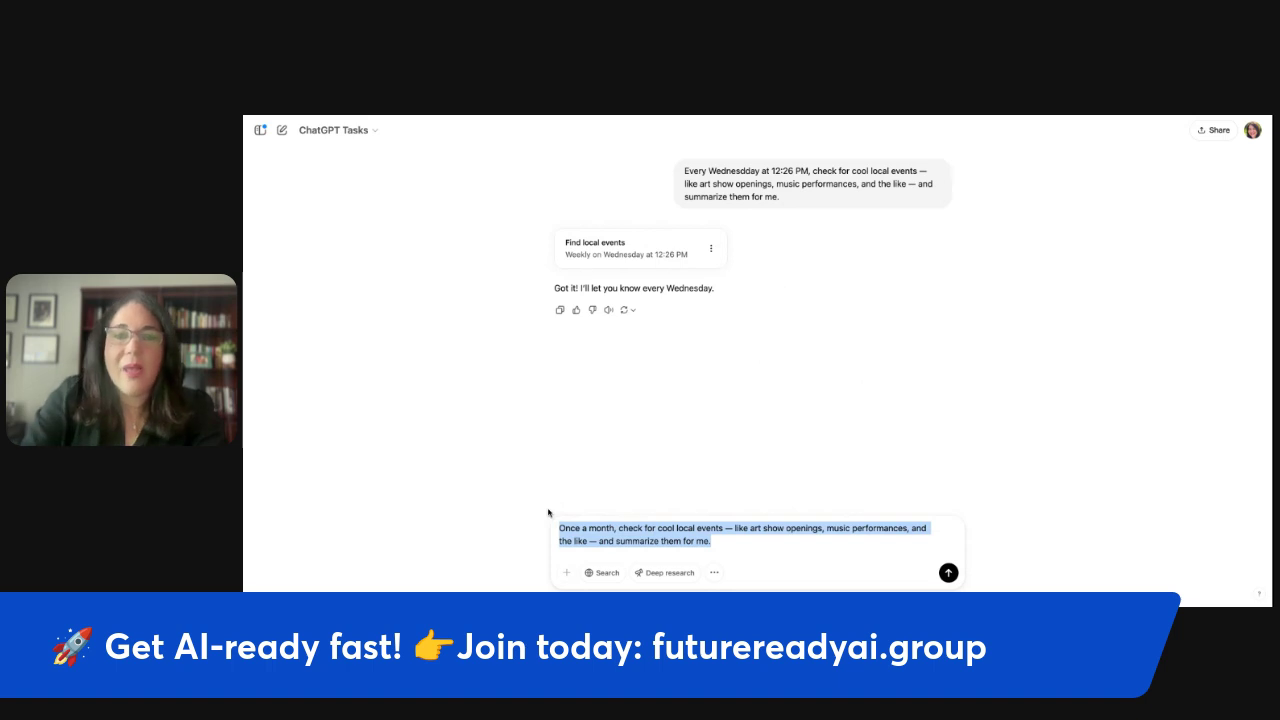
pyautogui.press('BackSpace')
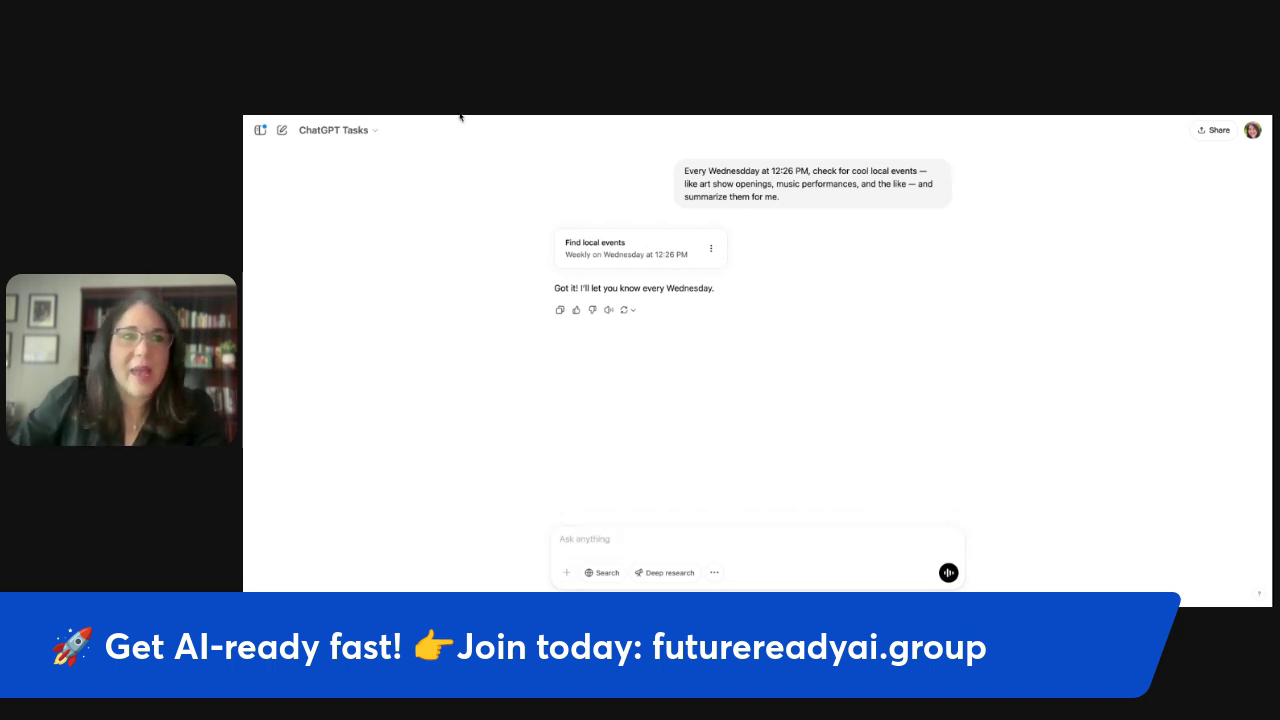
pyautogui.press('super+r')
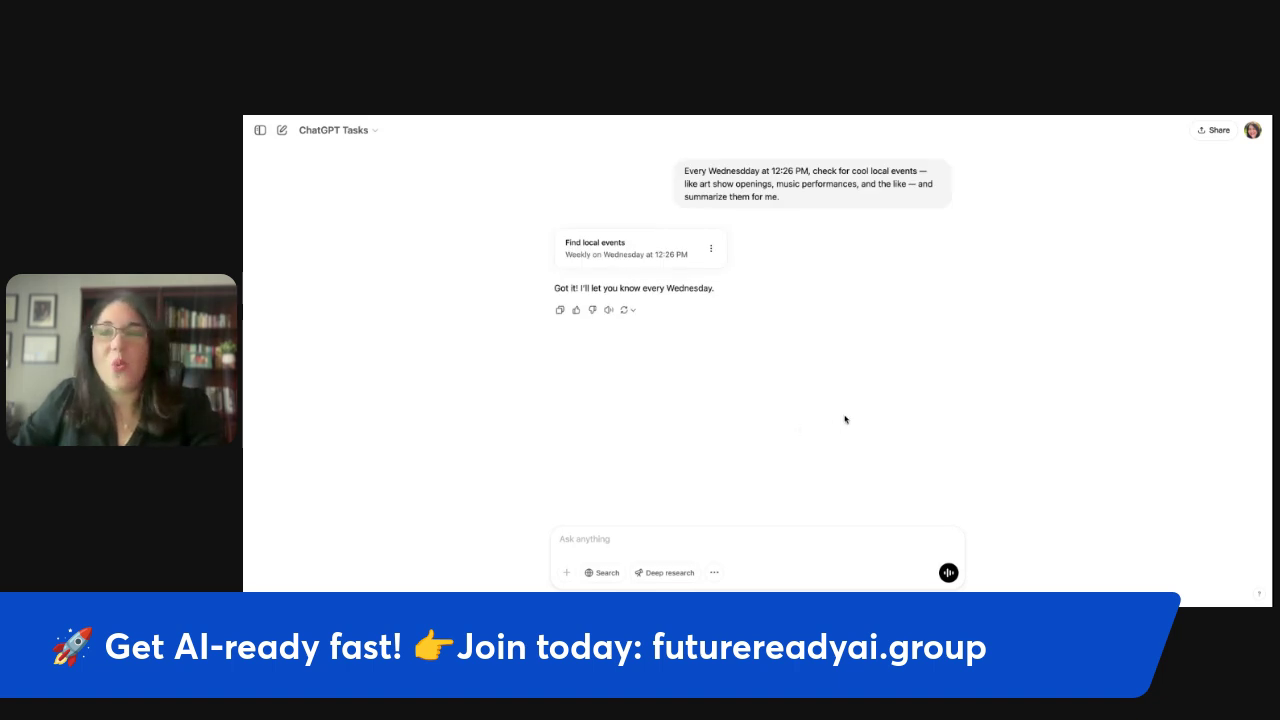
pyautogui.click(712, 250)
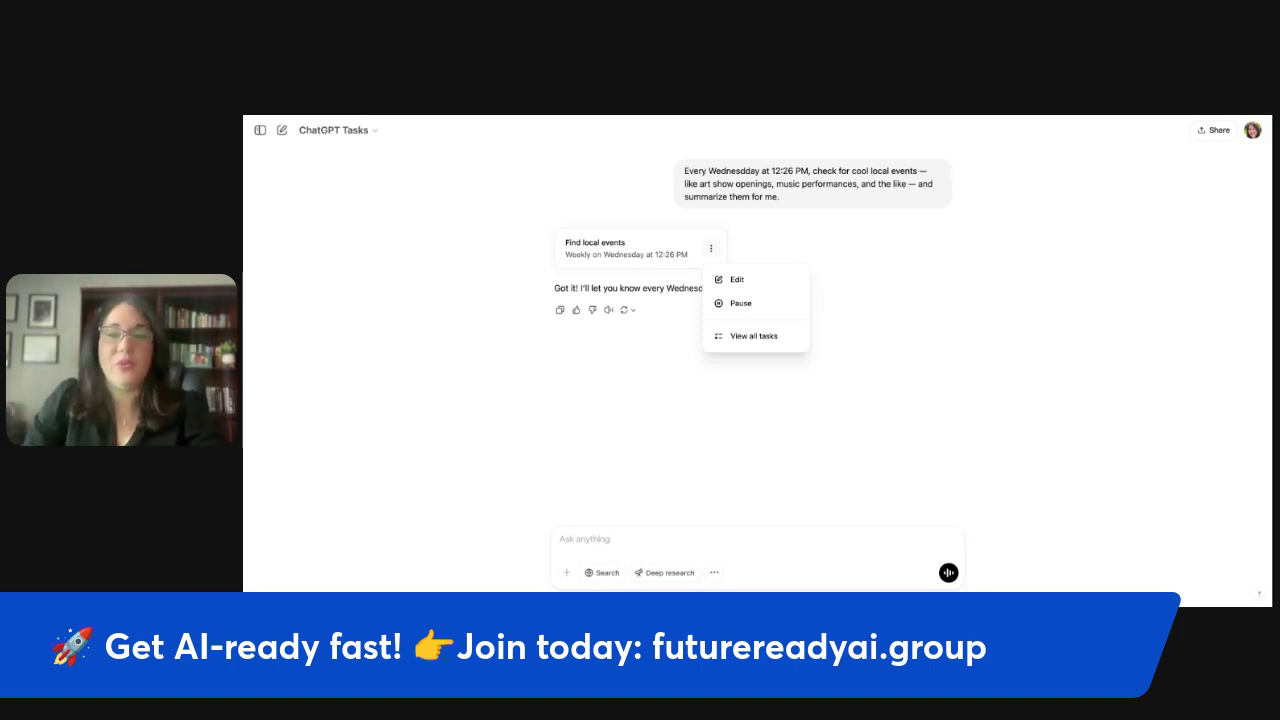
pyautogui.click(743, 284)
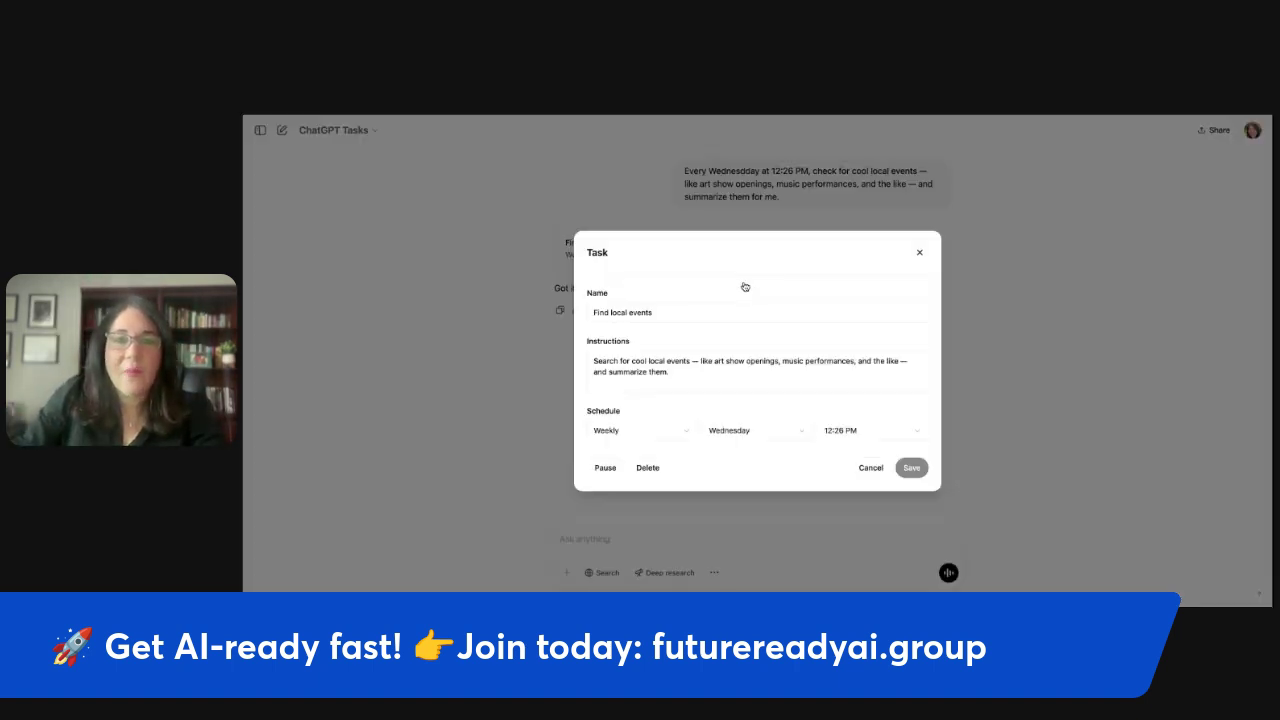
pyautogui.click(770, 381)
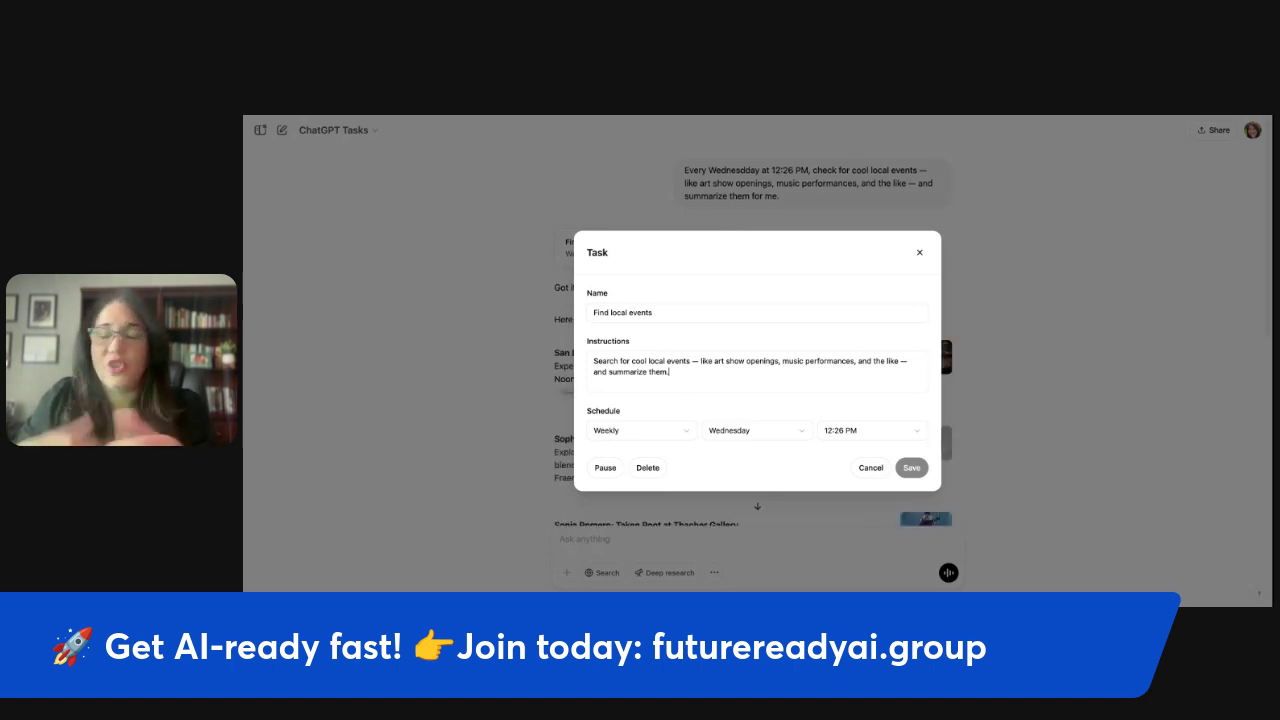
pyautogui.click(919, 255)
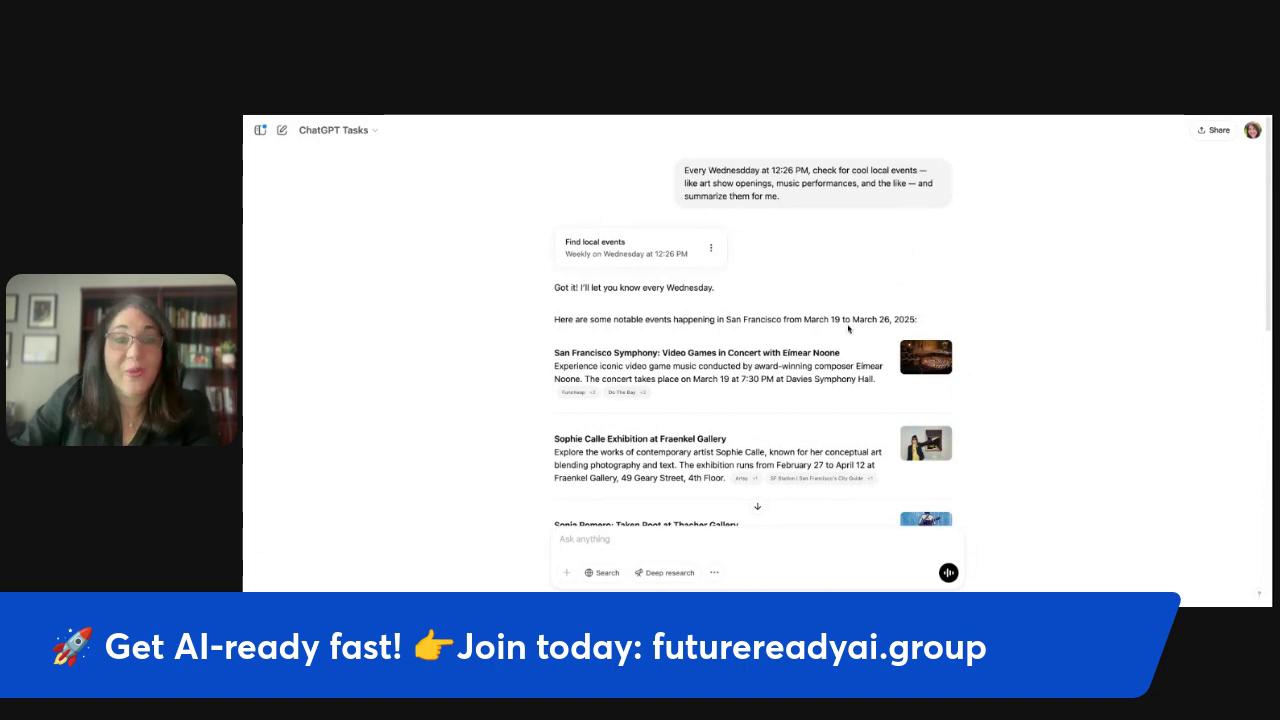
# Step: Add "in New York" after "cool local events" in the Find local events task's instructions and save the task
pyautogui.scroll(-1, 1003, 318)
pyautogui.scroll(-1, 754, 320)
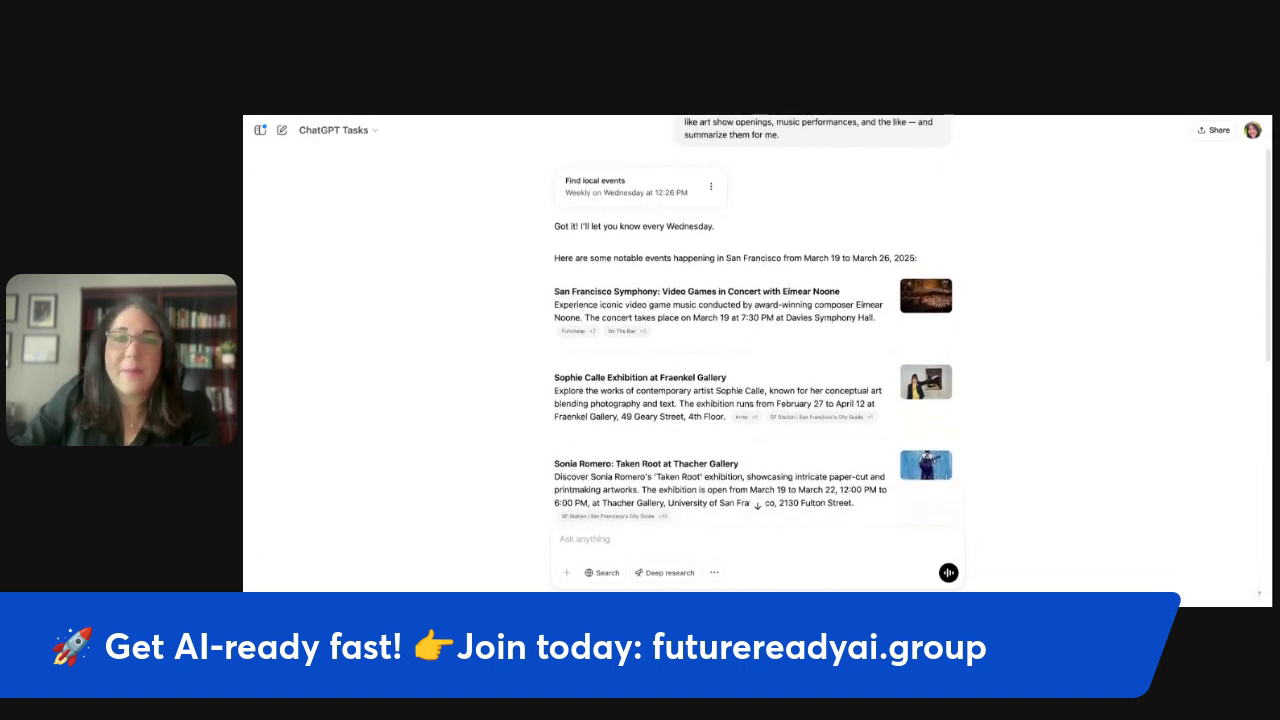
pyautogui.scroll(1, 994, 309)
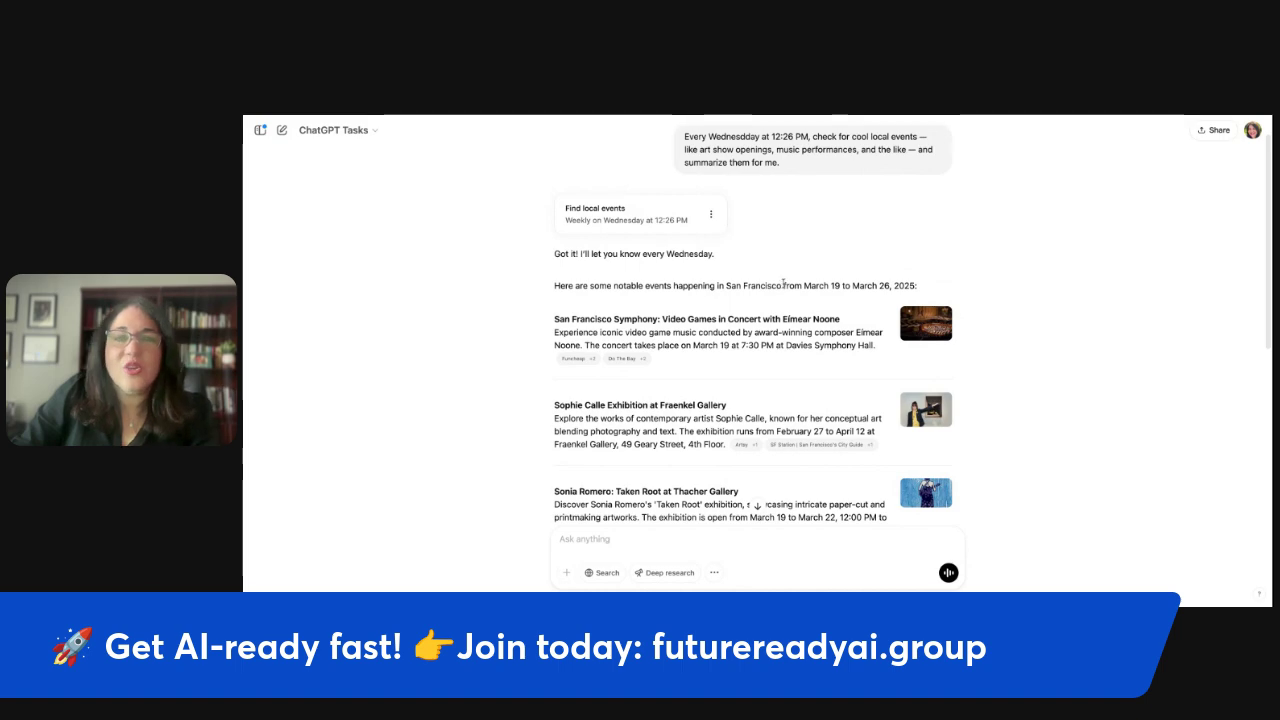
pyautogui.scroll(-1, 781, 286)
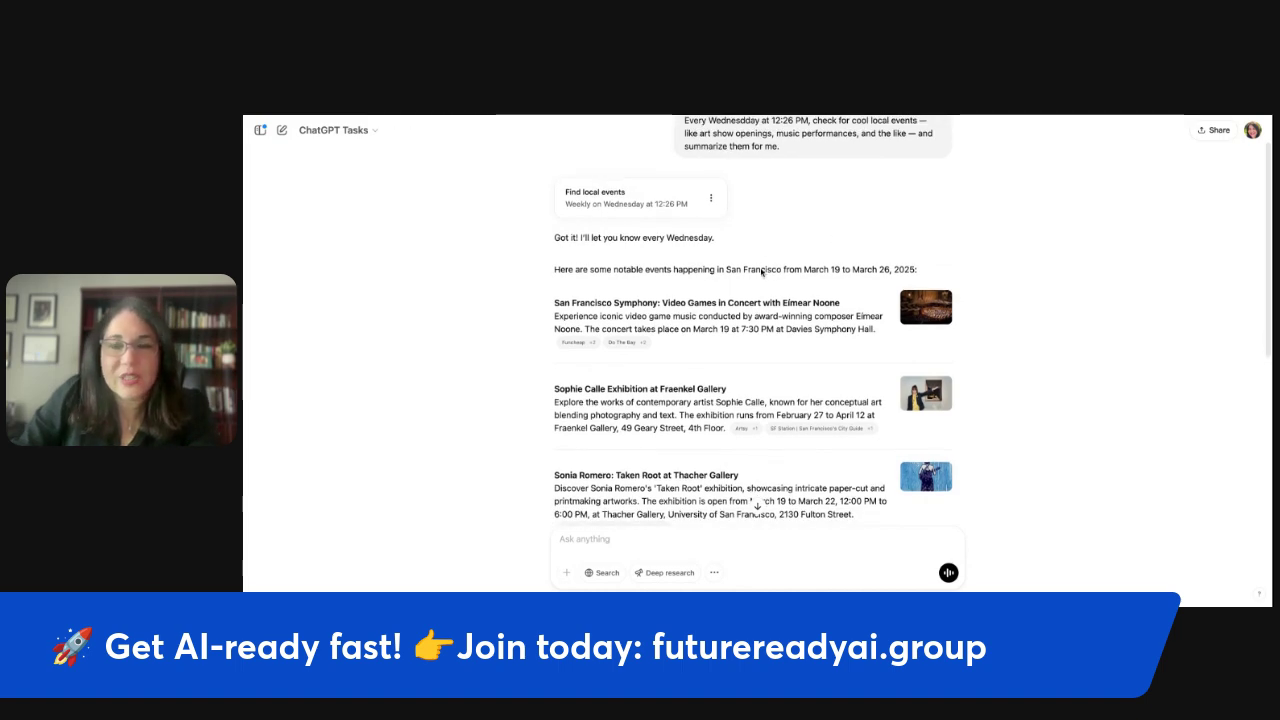
pyautogui.scroll(-1, 798, 271)
pyautogui.click(710, 185)
pyautogui.click(758, 224)
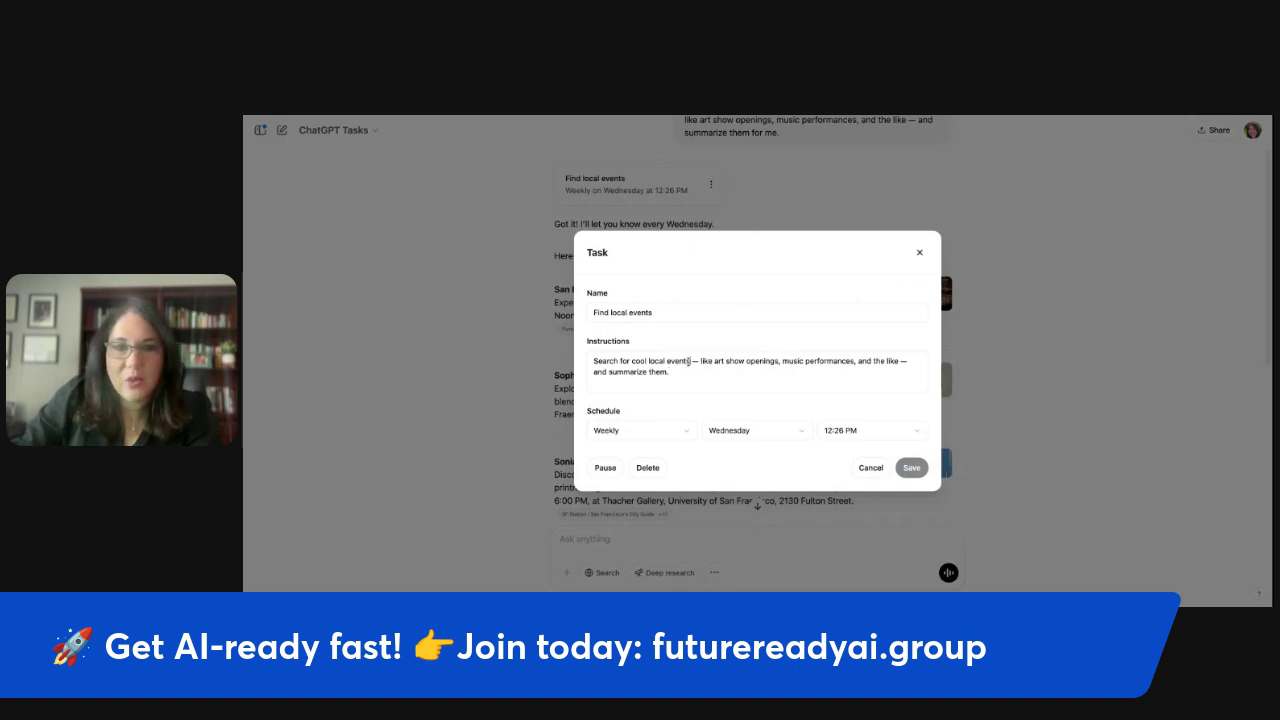
pyautogui.write('in New')
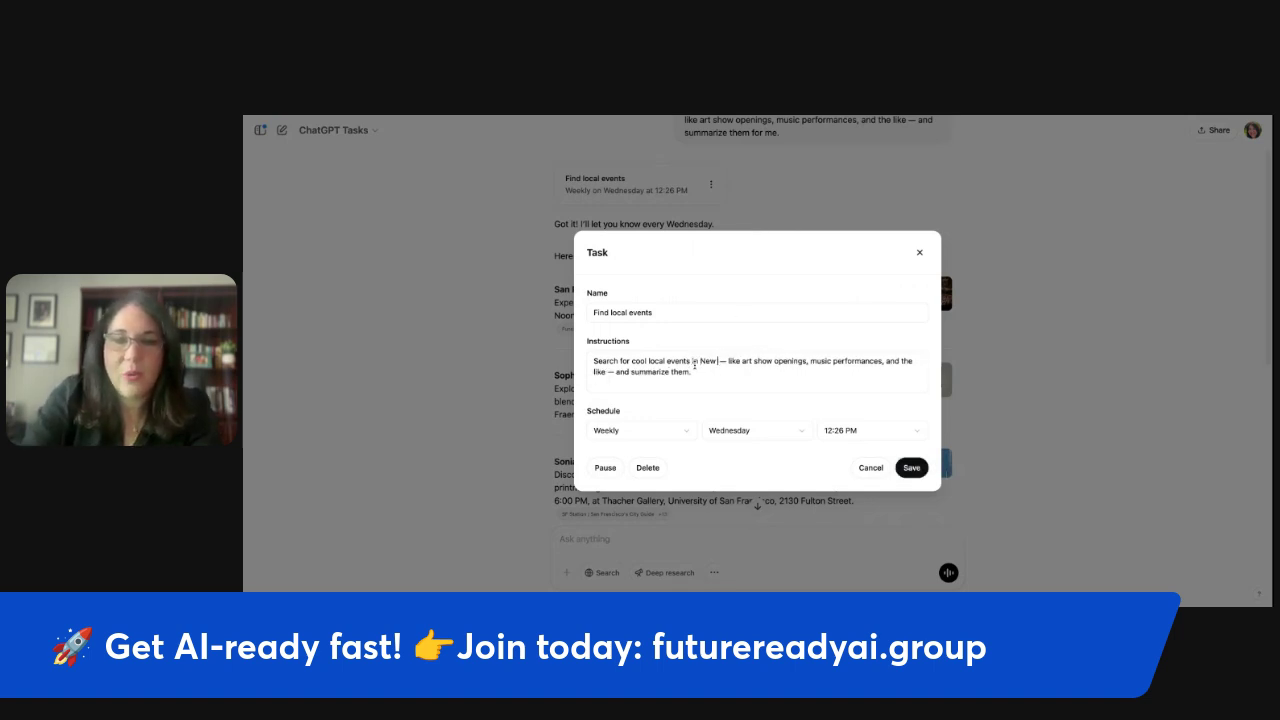
pyautogui.write(' York')
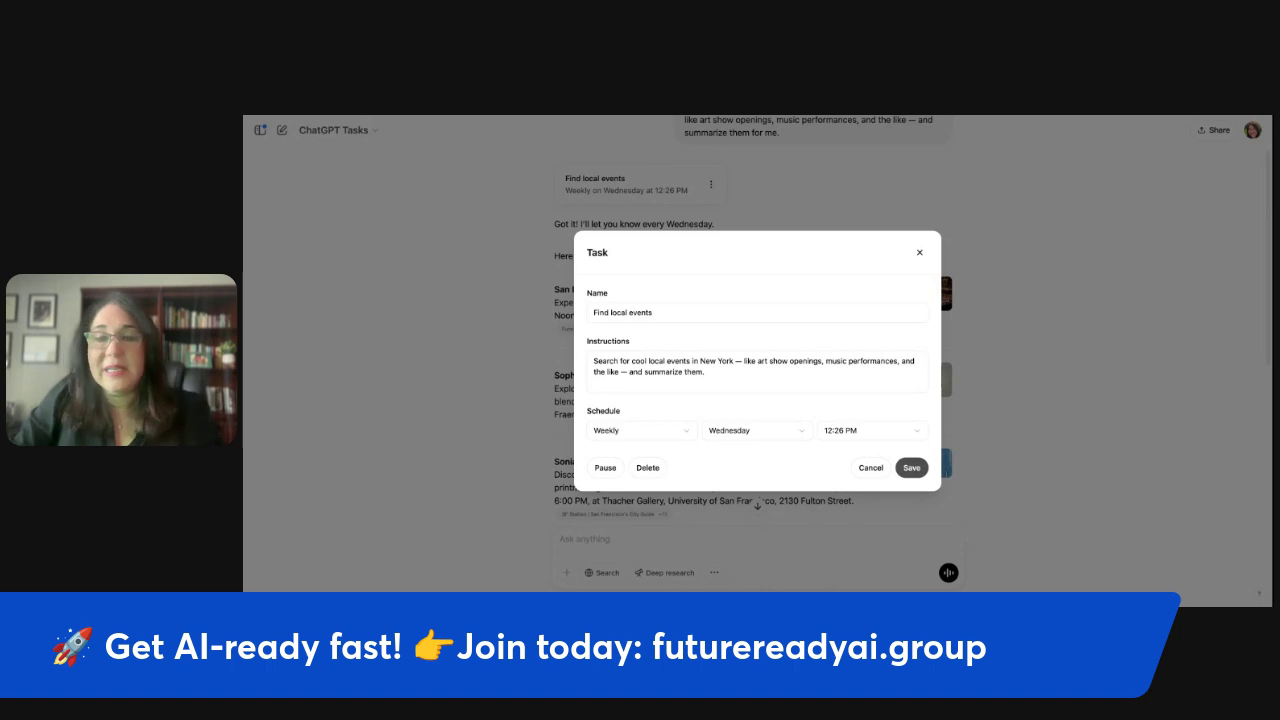
pyautogui.click(914, 432)
pyautogui.click(911, 467)
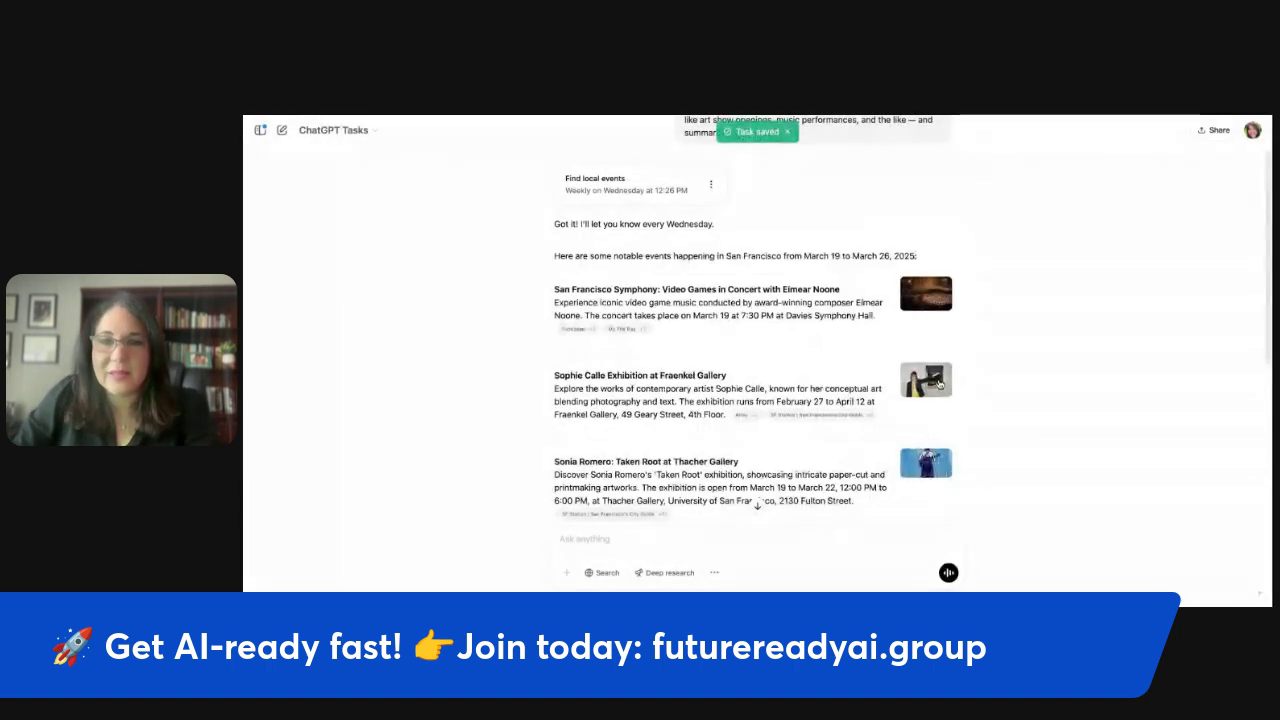
# Step: Set the Find local events task's weekly Wednesday run time to 12:28 PM and save it
pyautogui.click(711, 186)
pyautogui.click(748, 213)
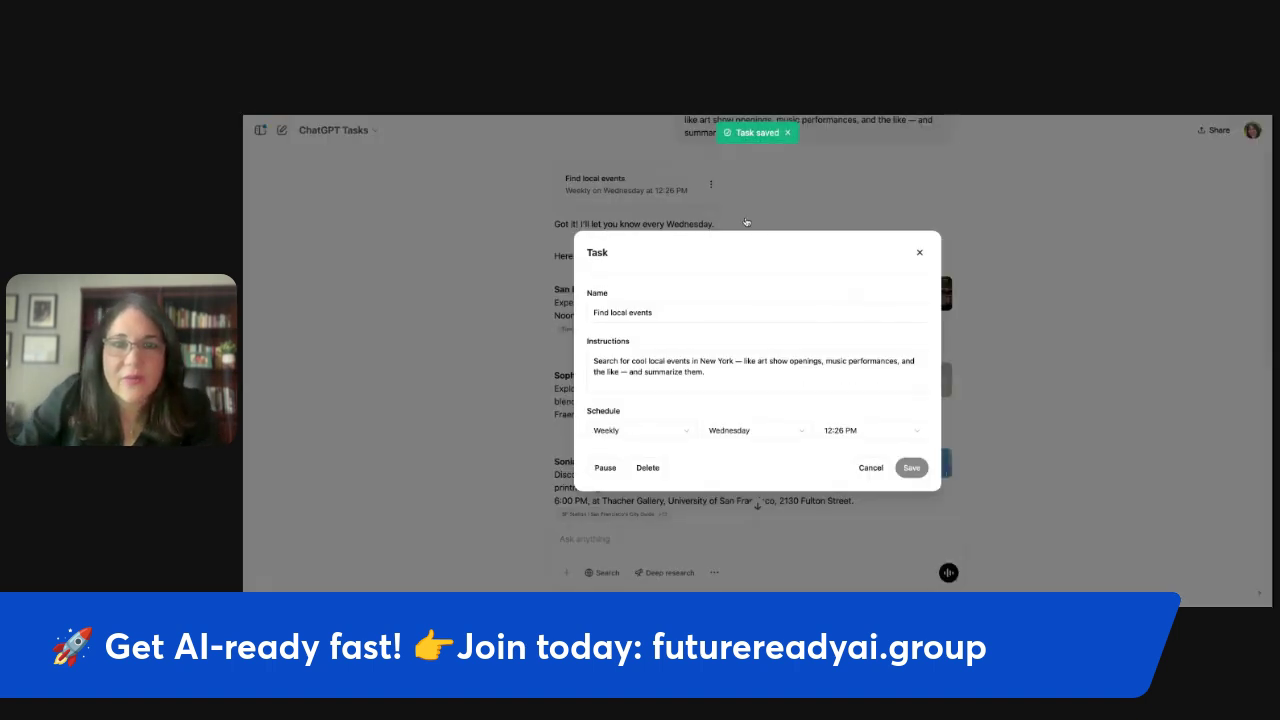
pyautogui.click(836, 428)
pyautogui.click(838, 429)
pyautogui.click(840, 430)
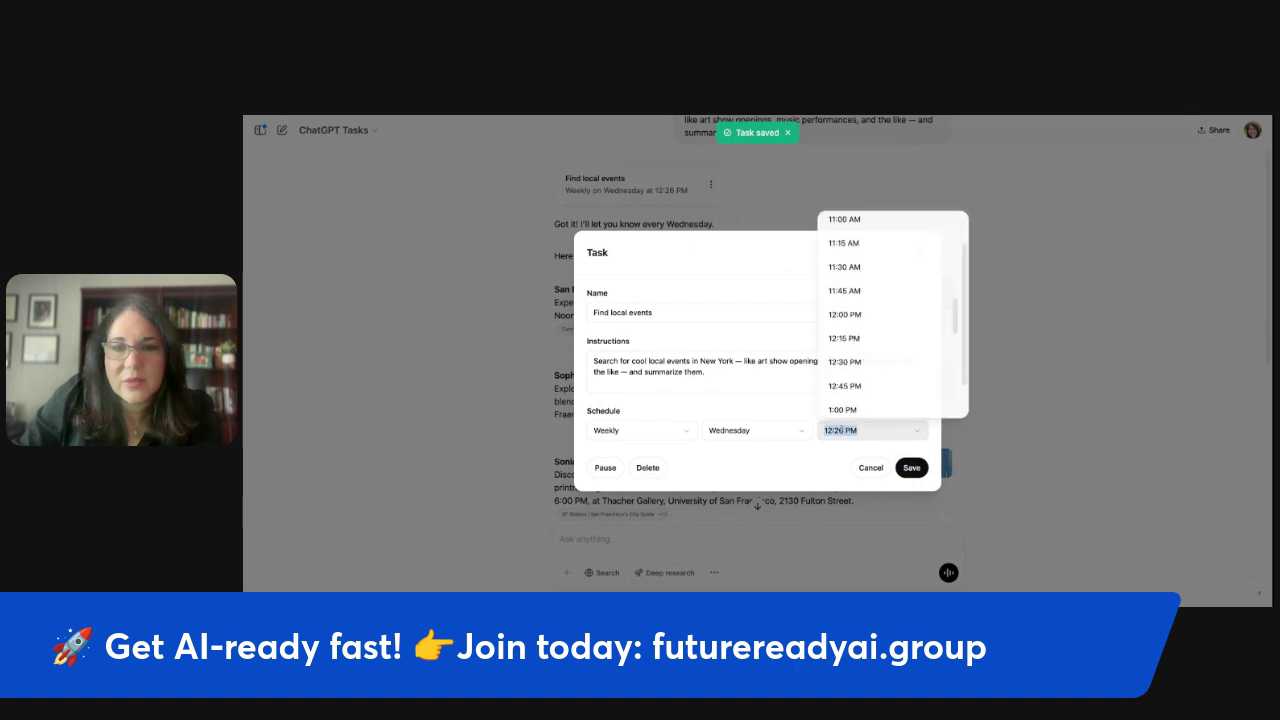
pyautogui.click(842, 430)
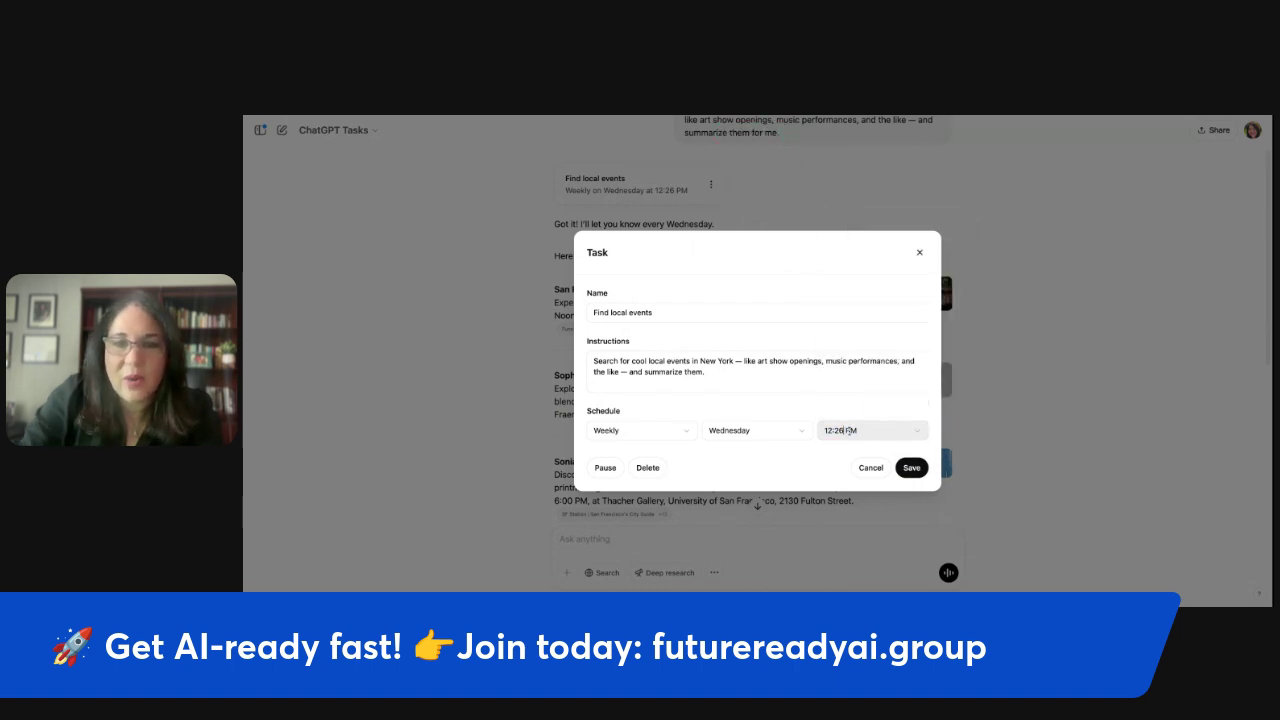
pyautogui.click(849, 430)
pyautogui.write('28')
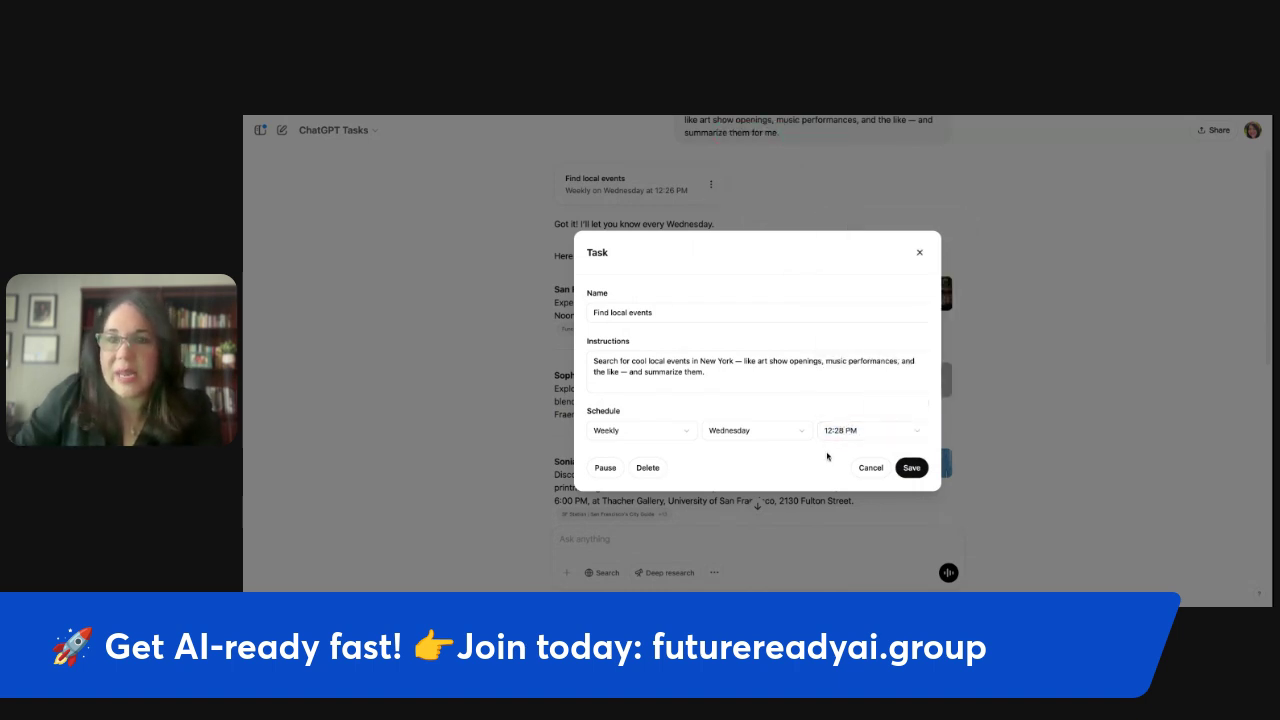
pyautogui.click(900, 470)
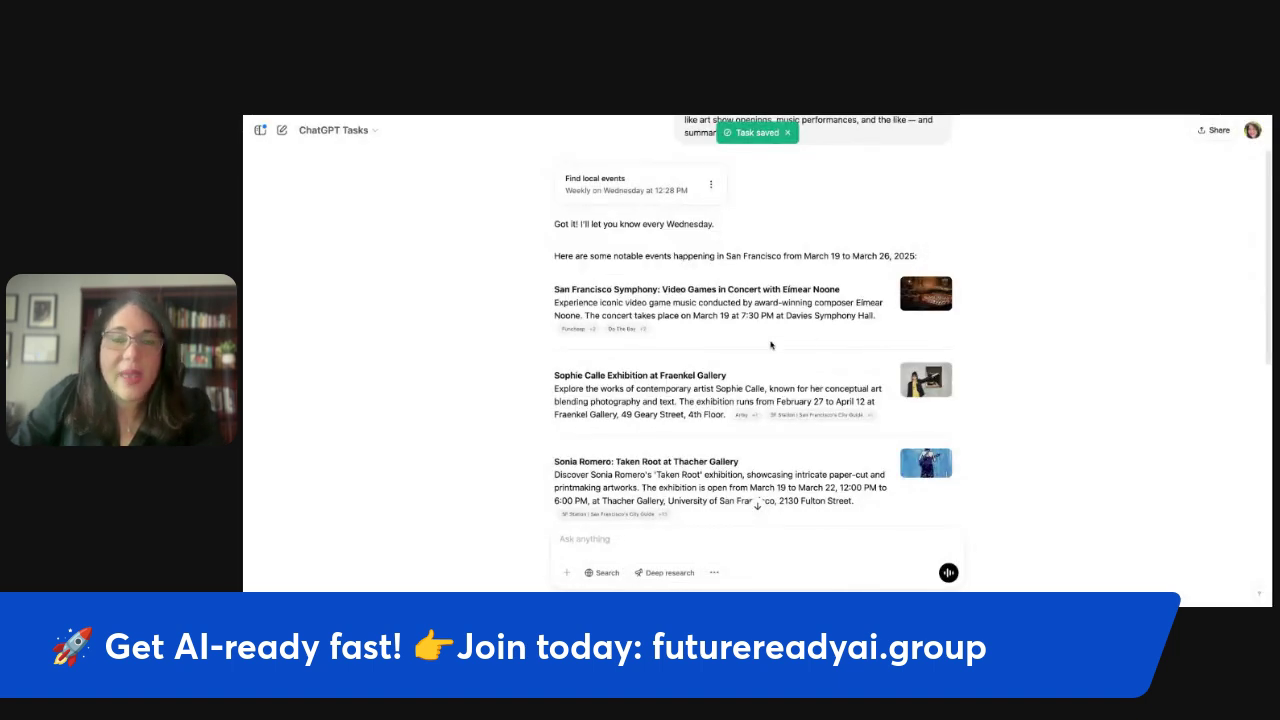
# Step: Examine the Funcheap and Do The Bay sources of the San Francisco Symphony event, view the Do The Bay page, and return to the chat
pyautogui.scroll(-1, 744, 295)
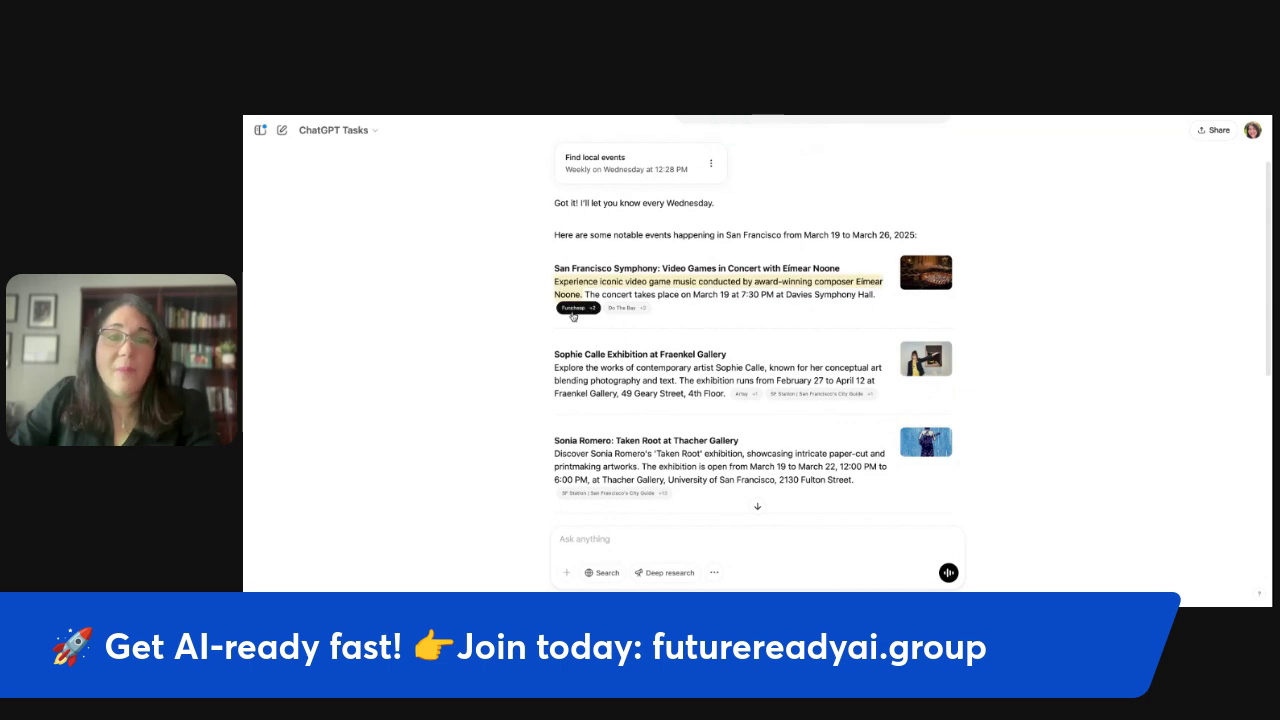
pyautogui.moveTo(574, 313)
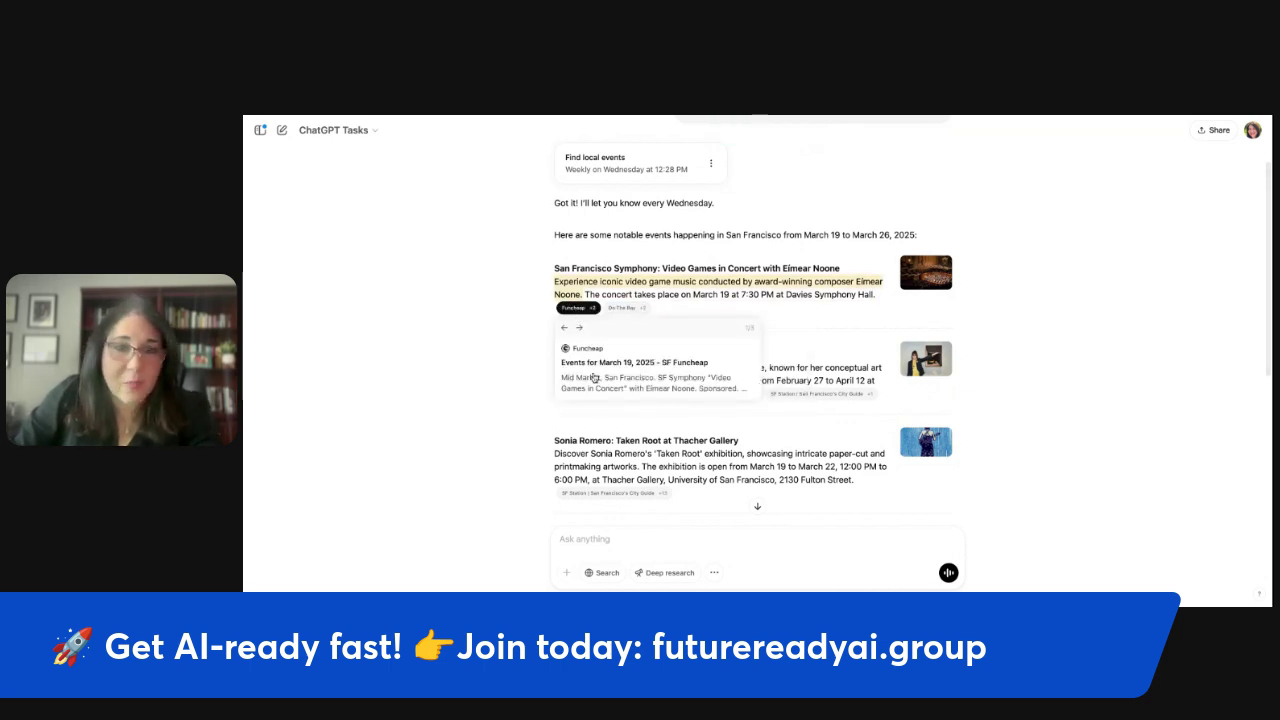
pyautogui.moveTo(628, 313)
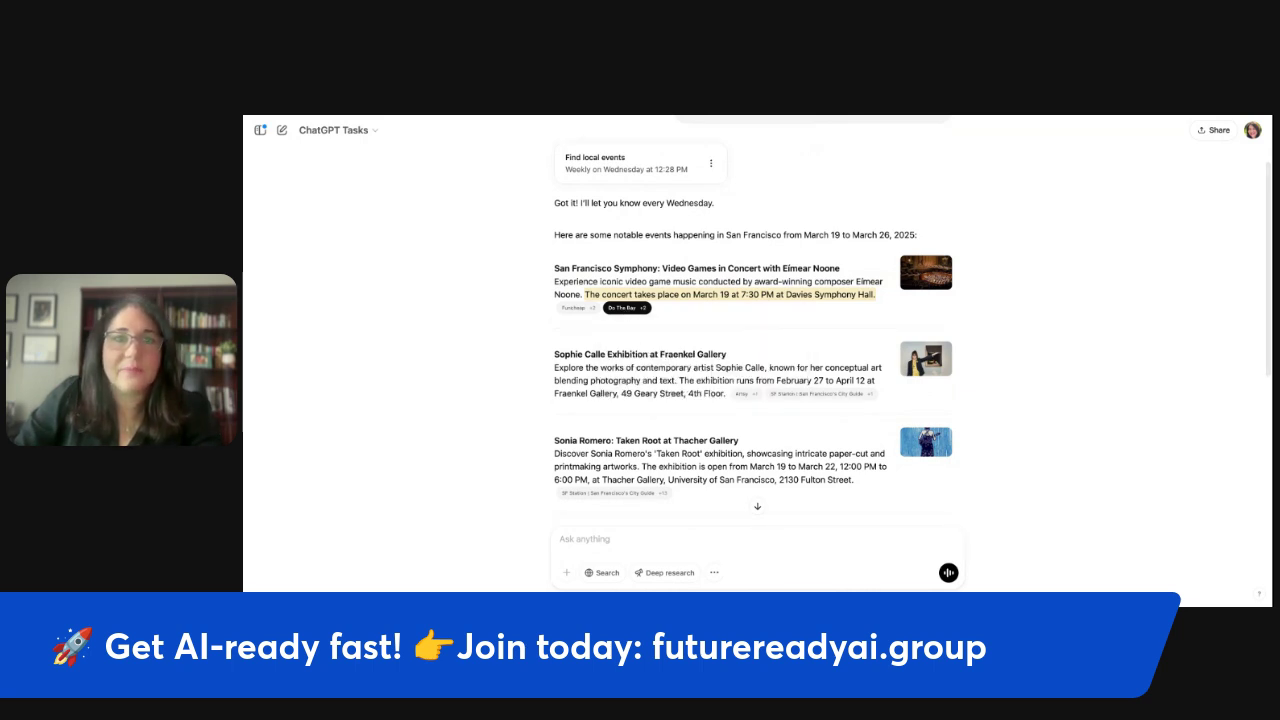
pyautogui.click(627, 307)
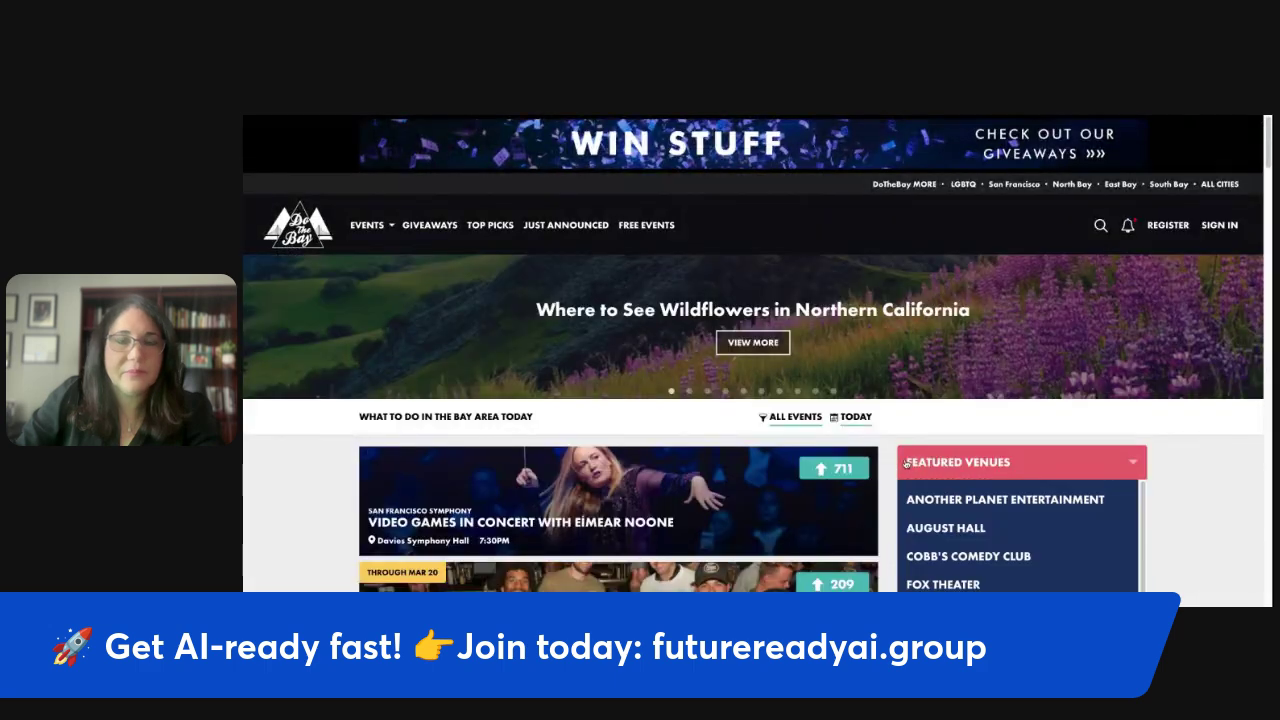
pyautogui.scroll(-3, 980, 437)
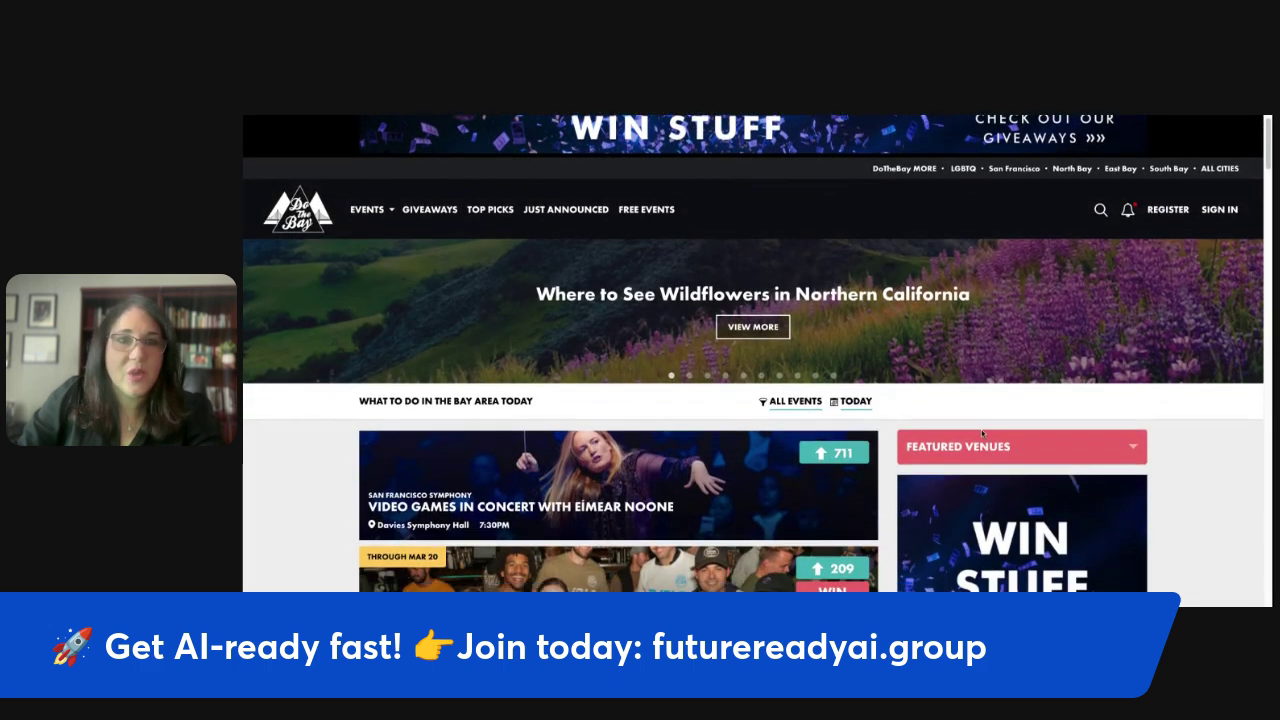
pyautogui.scroll(-2, 861, 300)
pyautogui.scroll(5, 861, 118)
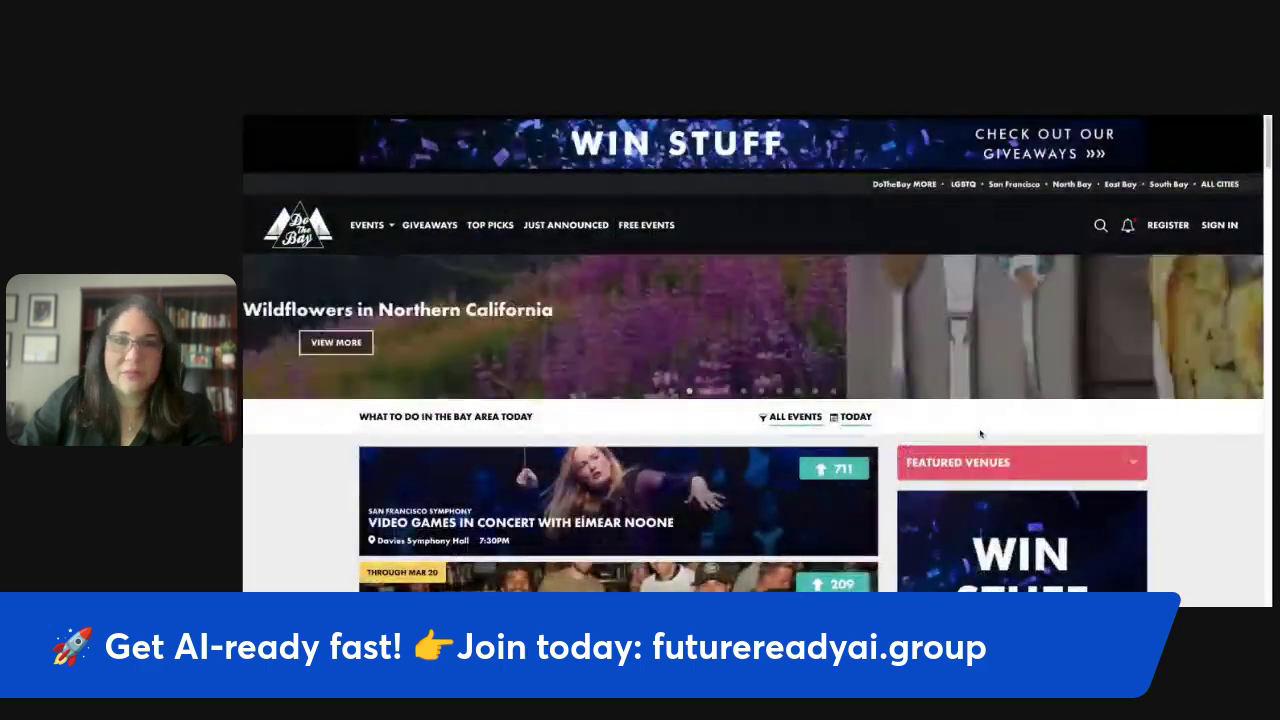
pyautogui.click(862, 116)
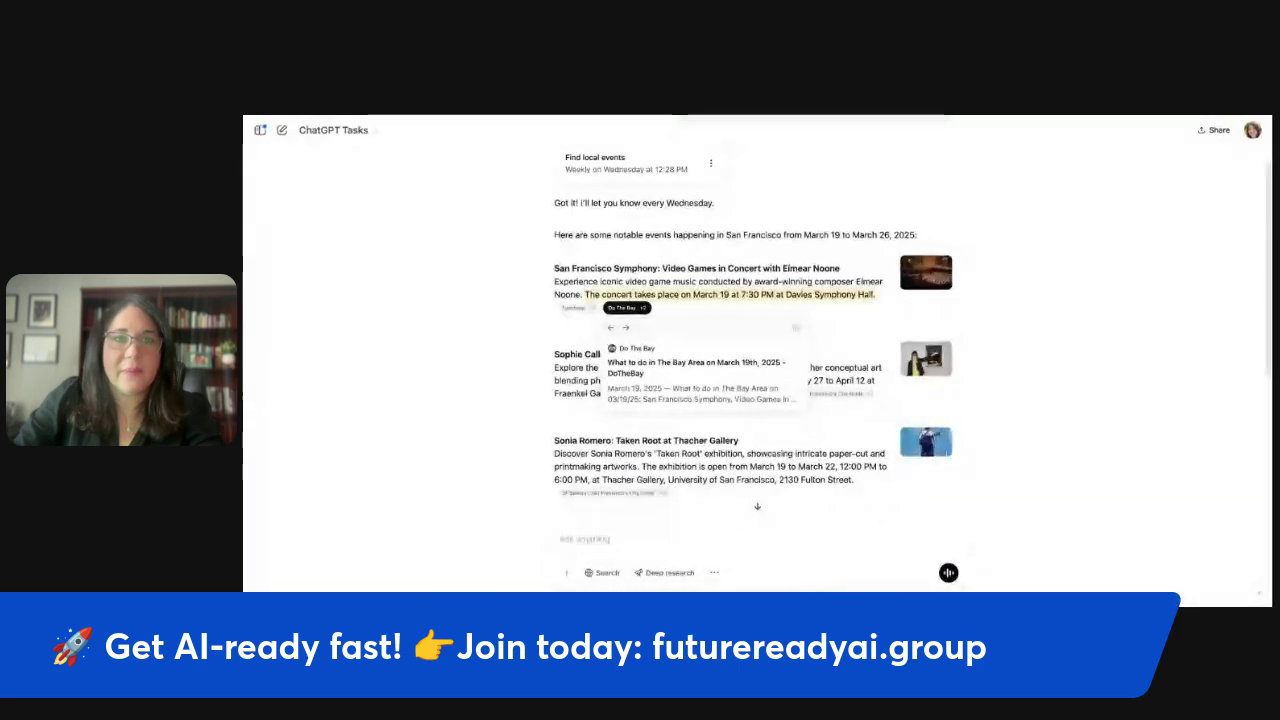
# Step: Check the saved instructions and schedule of the Find local events task, and close its details
pyautogui.scroll(-2, 1017, 381)
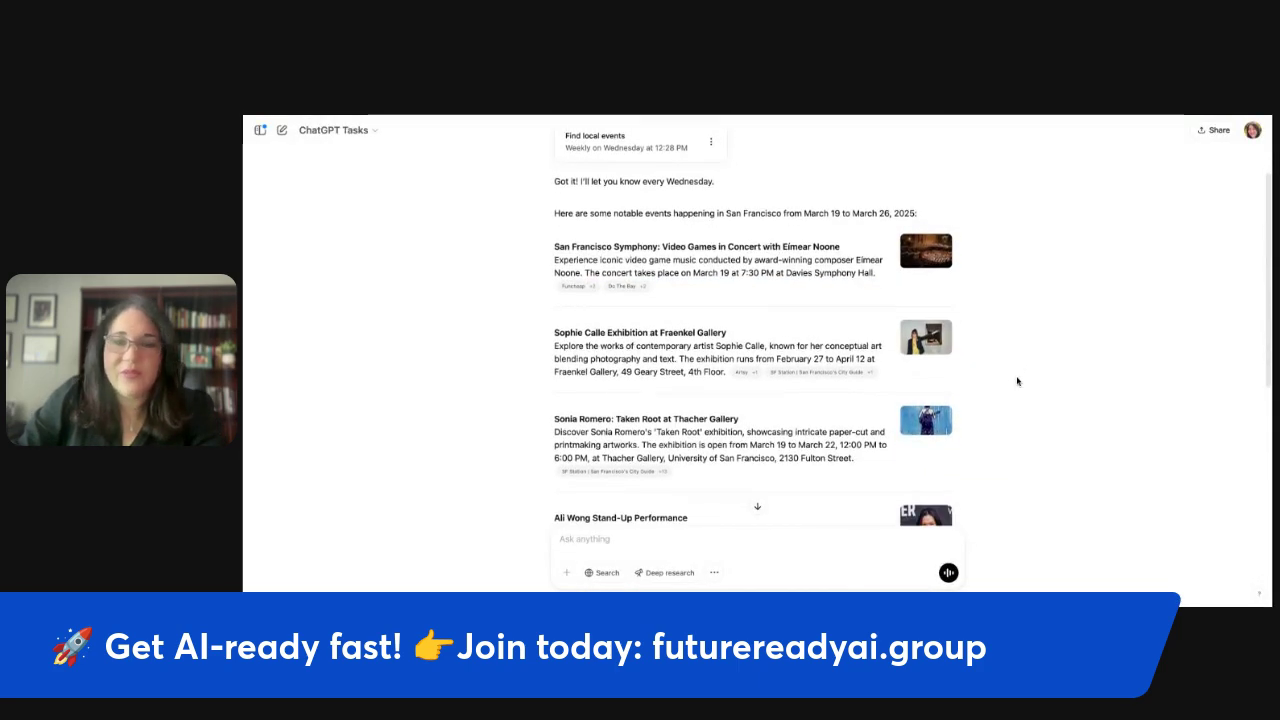
pyautogui.scroll(3, 750, 350)
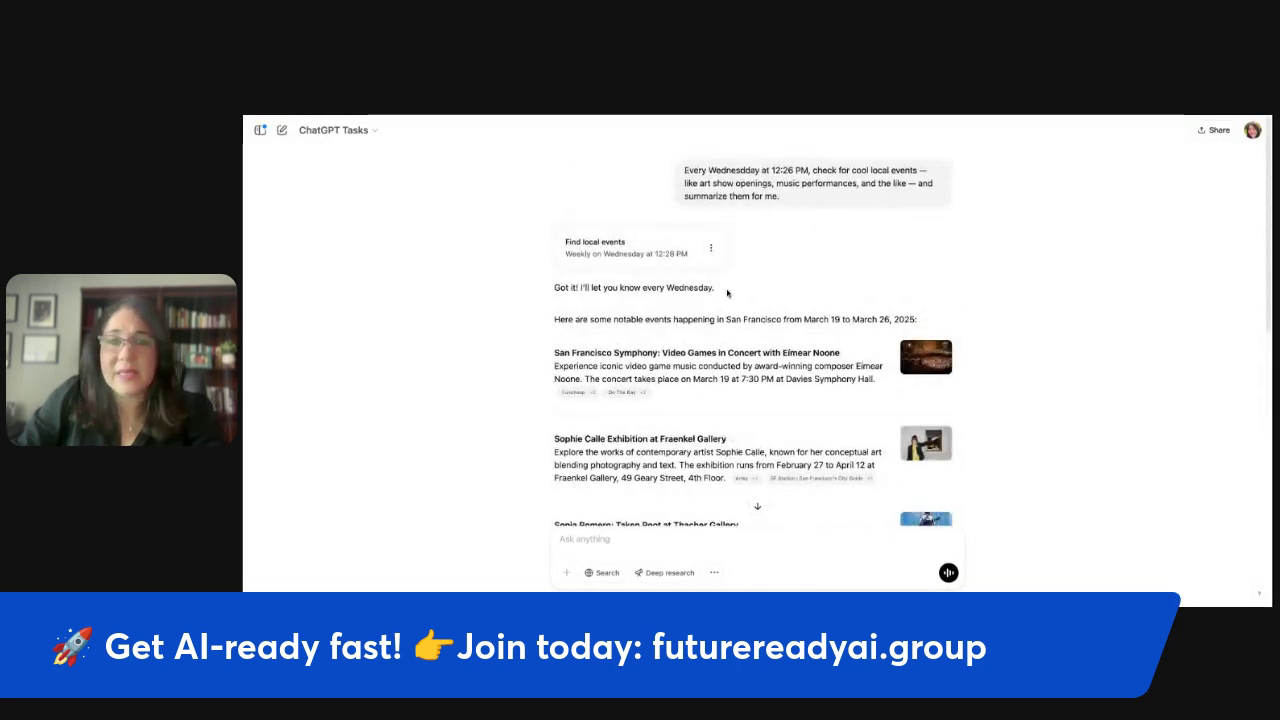
pyautogui.click(712, 252)
pyautogui.click(745, 283)
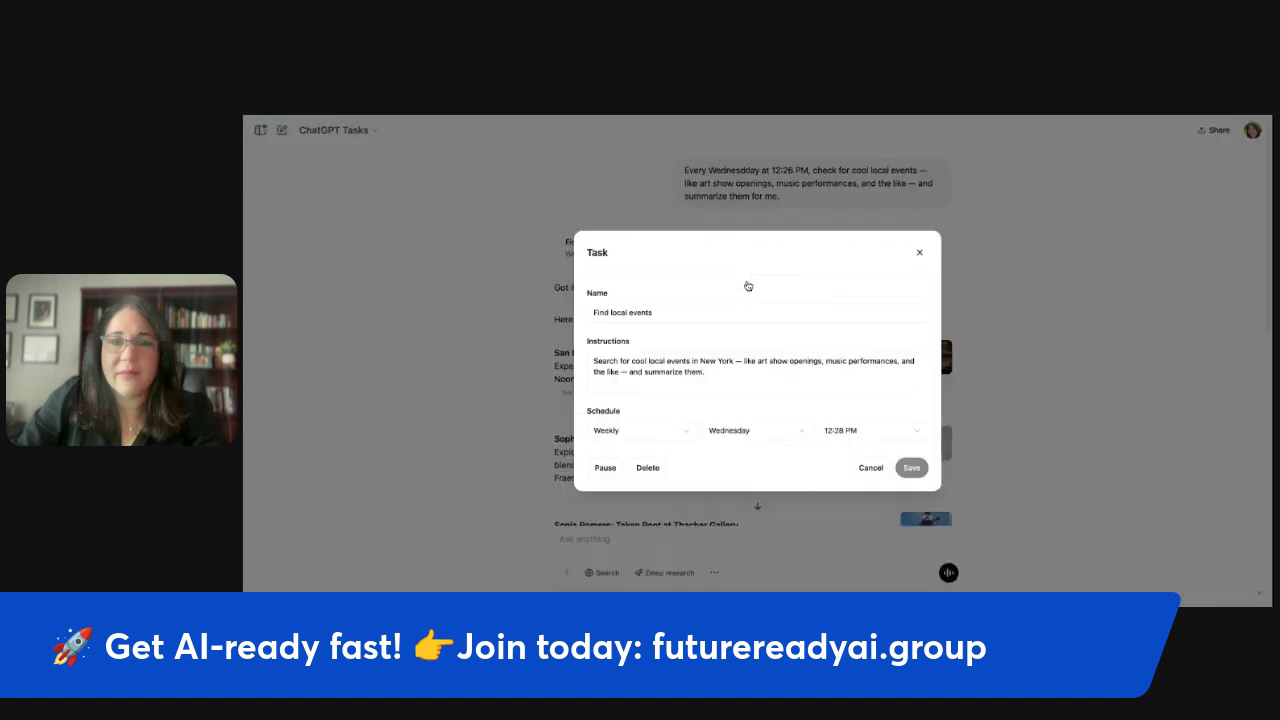
pyautogui.click(919, 252)
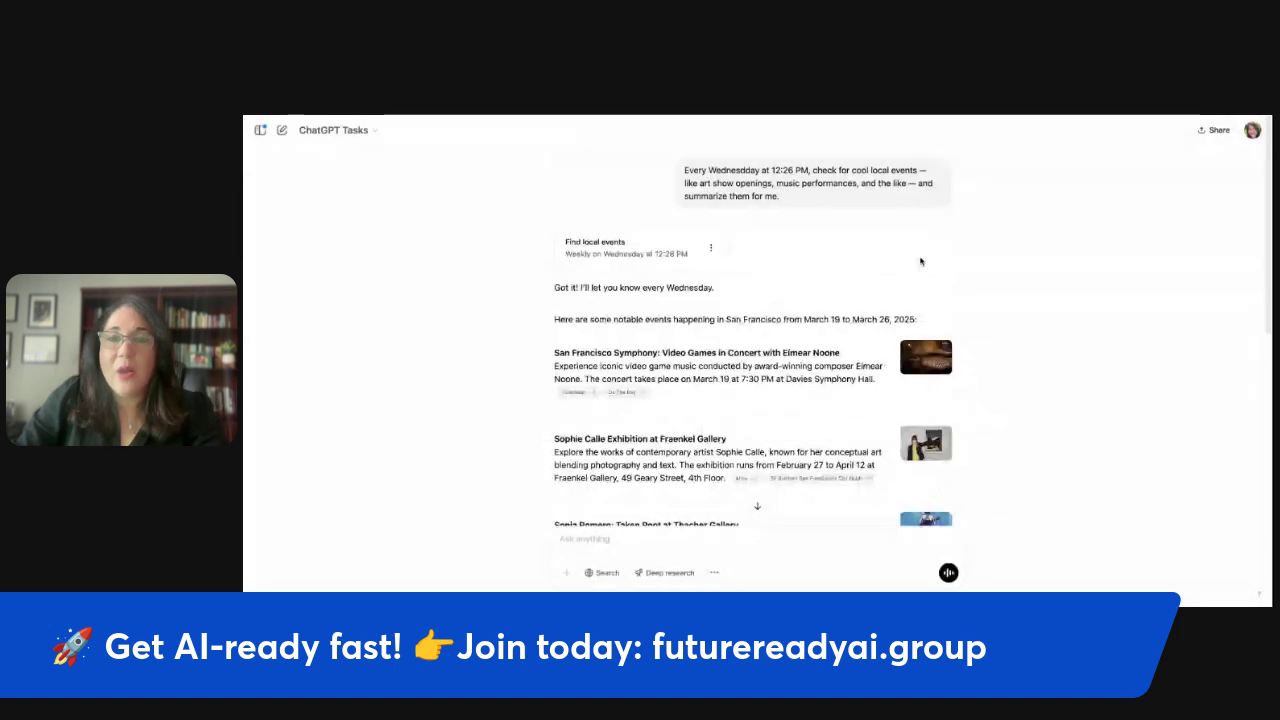
# Step: Review the notification settings for tasks, including the Push and Email delivery options, and close the settings
pyautogui.click(1253, 131)
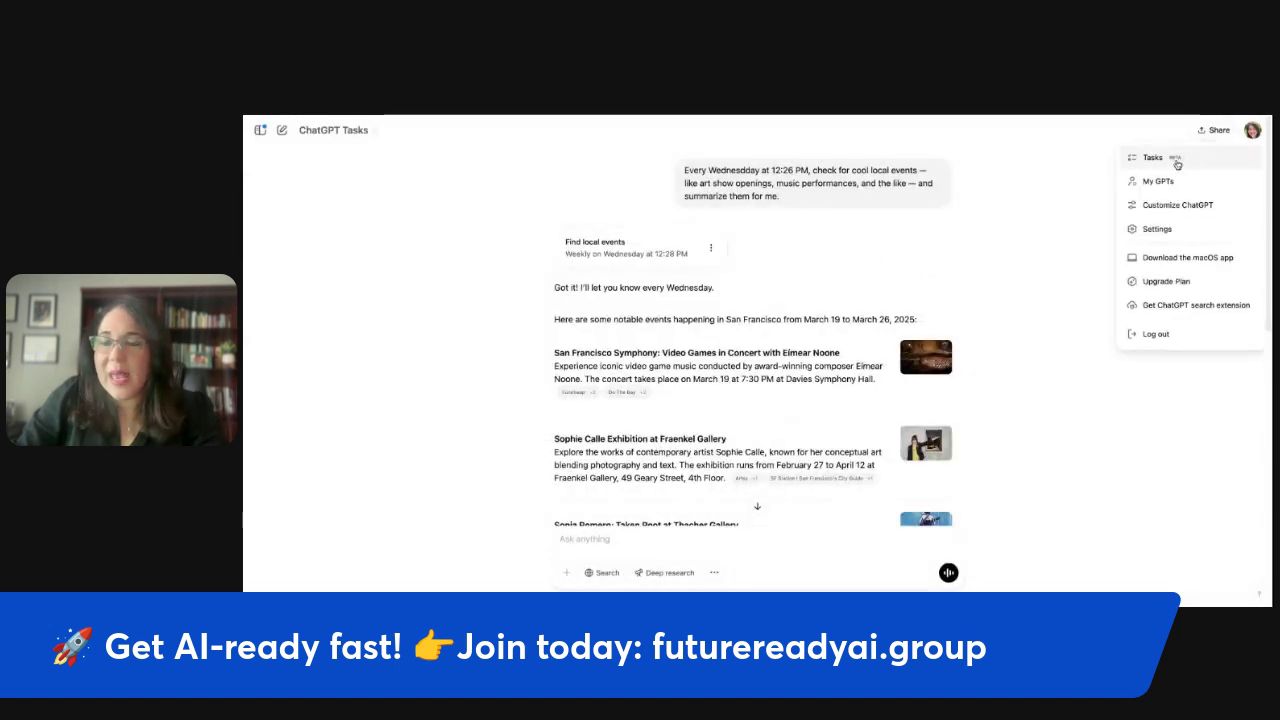
pyautogui.click(1152, 228)
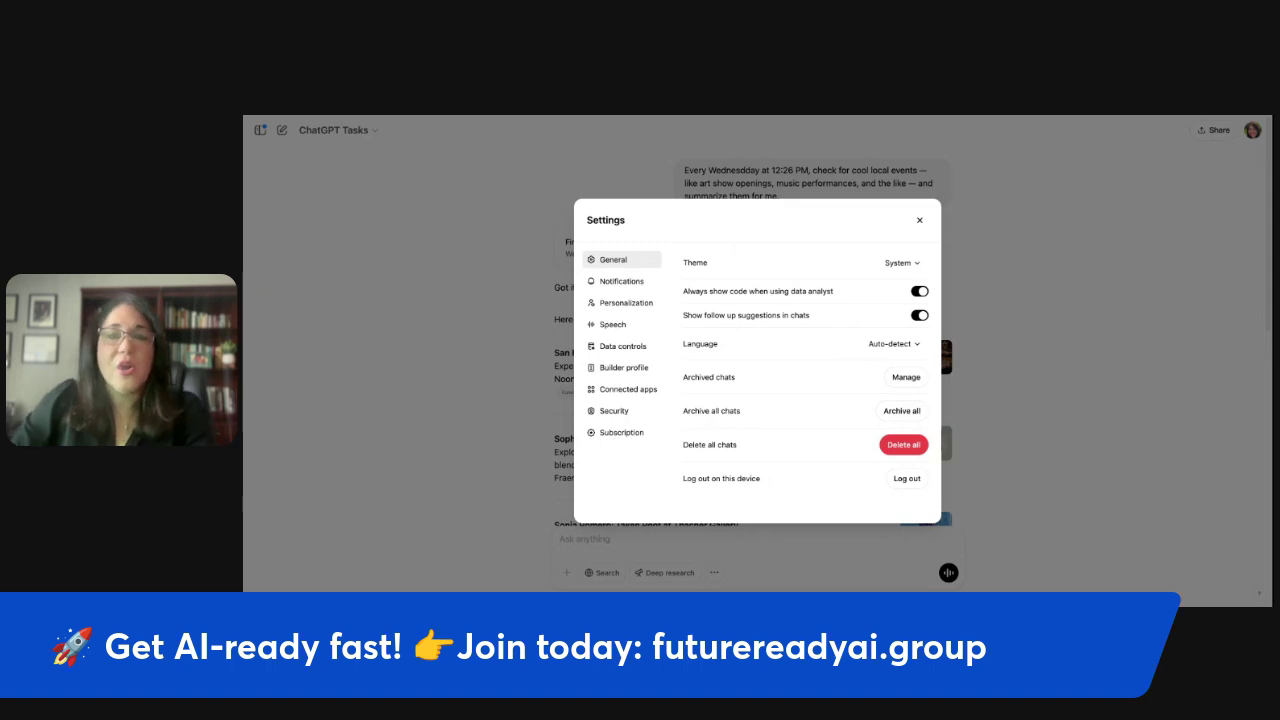
pyautogui.click(612, 284)
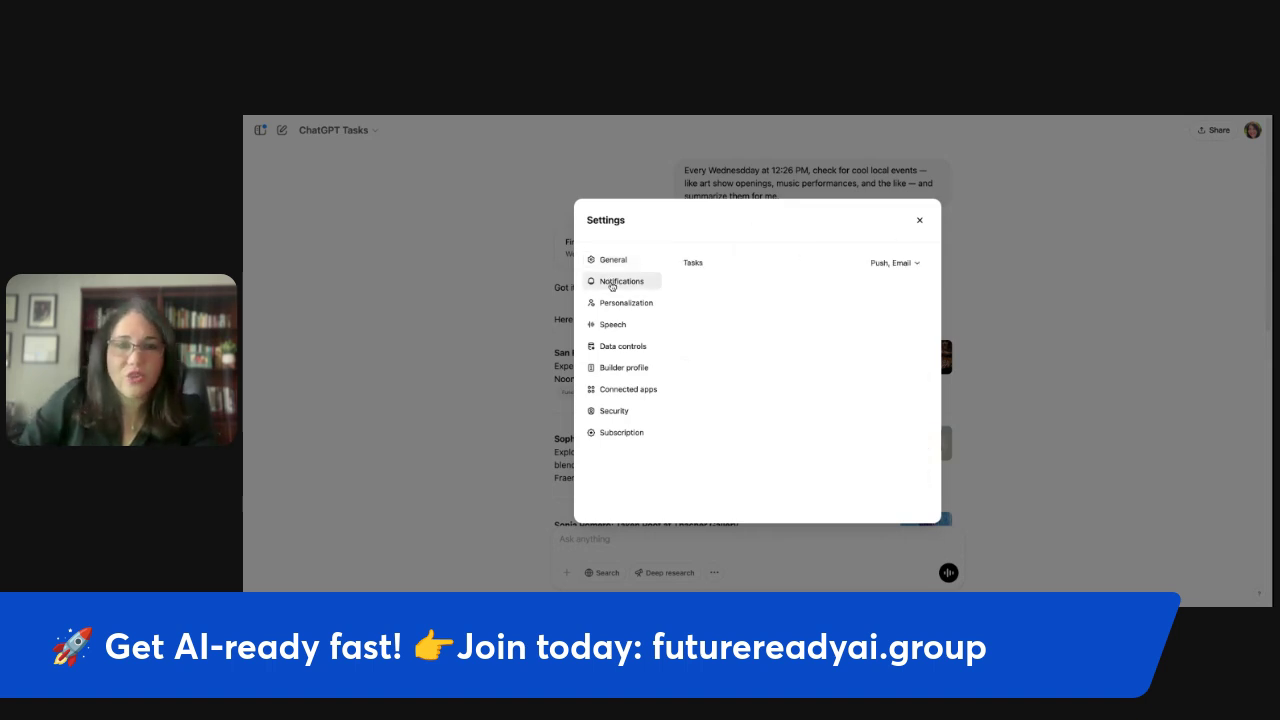
pyautogui.click(917, 266)
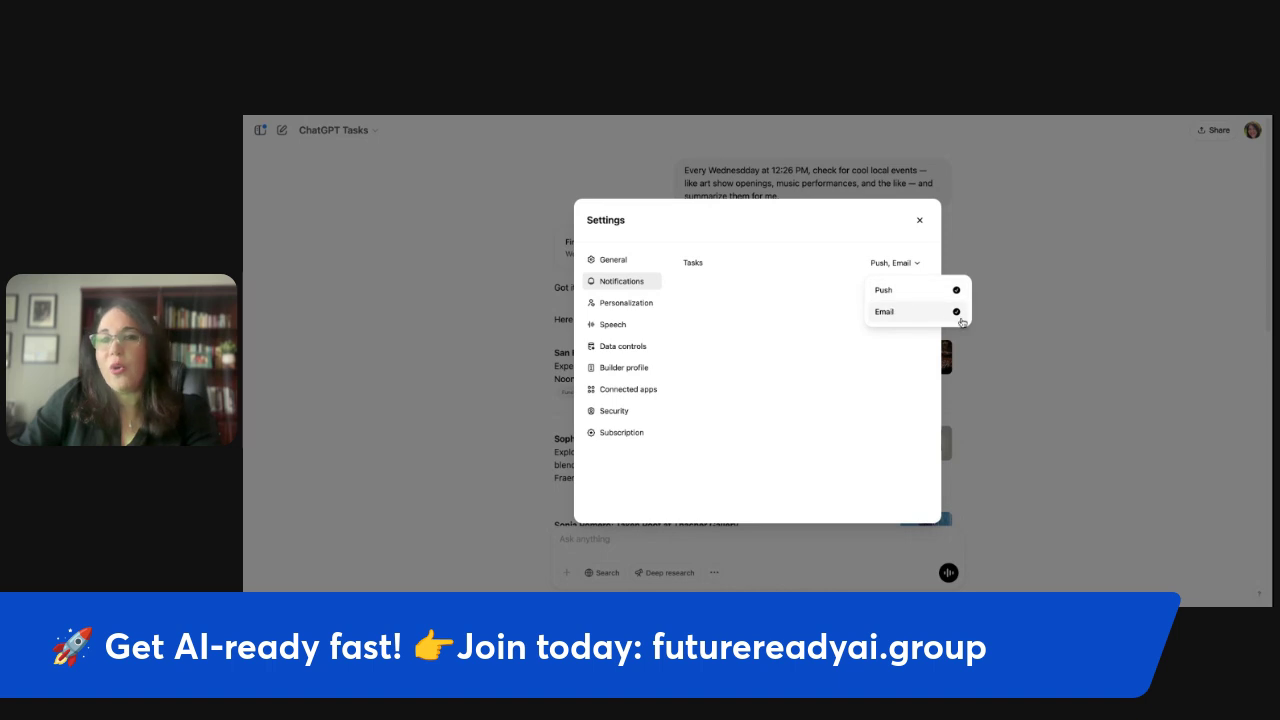
pyautogui.click(920, 224)
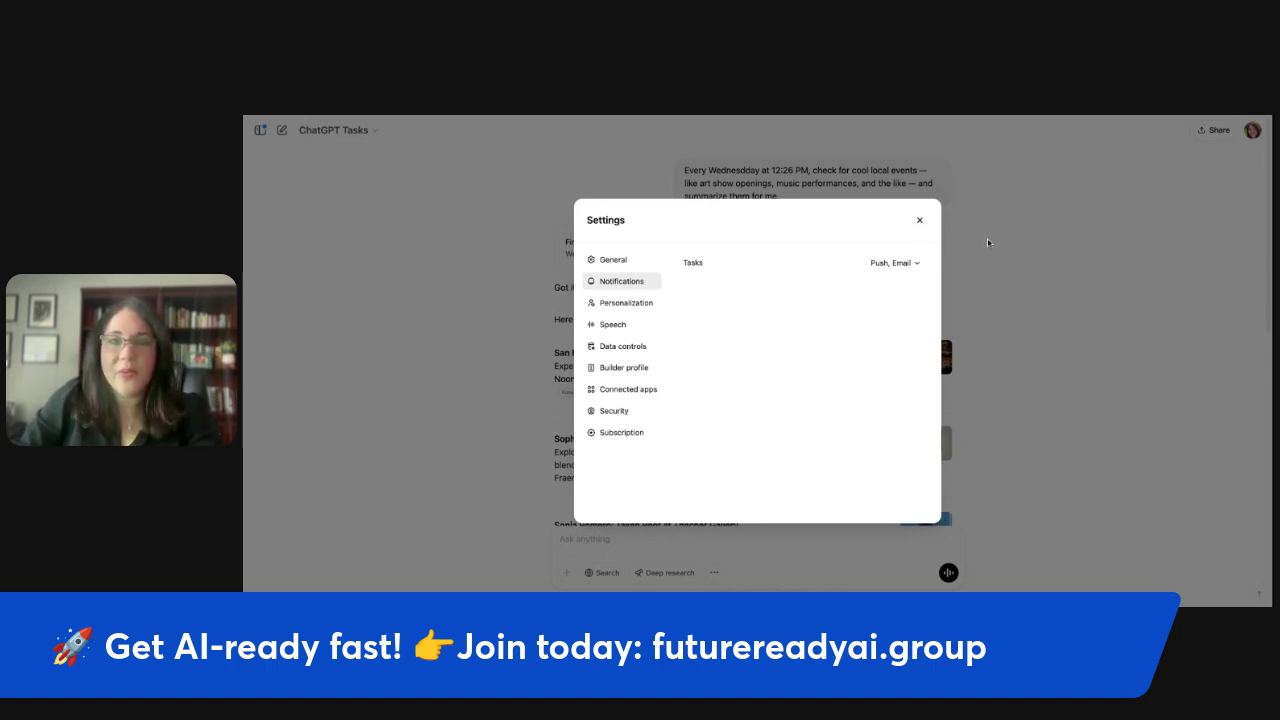
pyautogui.click(920, 221)
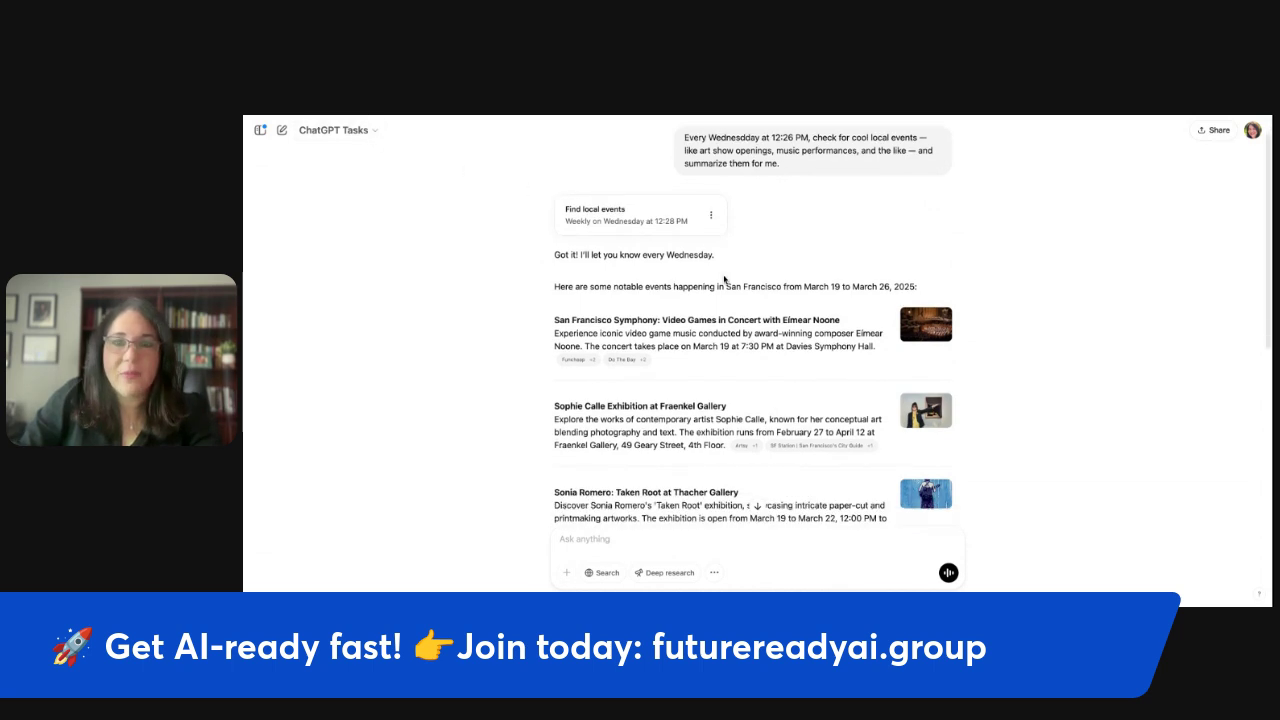
# Step: Choose GPT-4o with scheduled tasks as the model for the chat
pyautogui.click(371, 132)
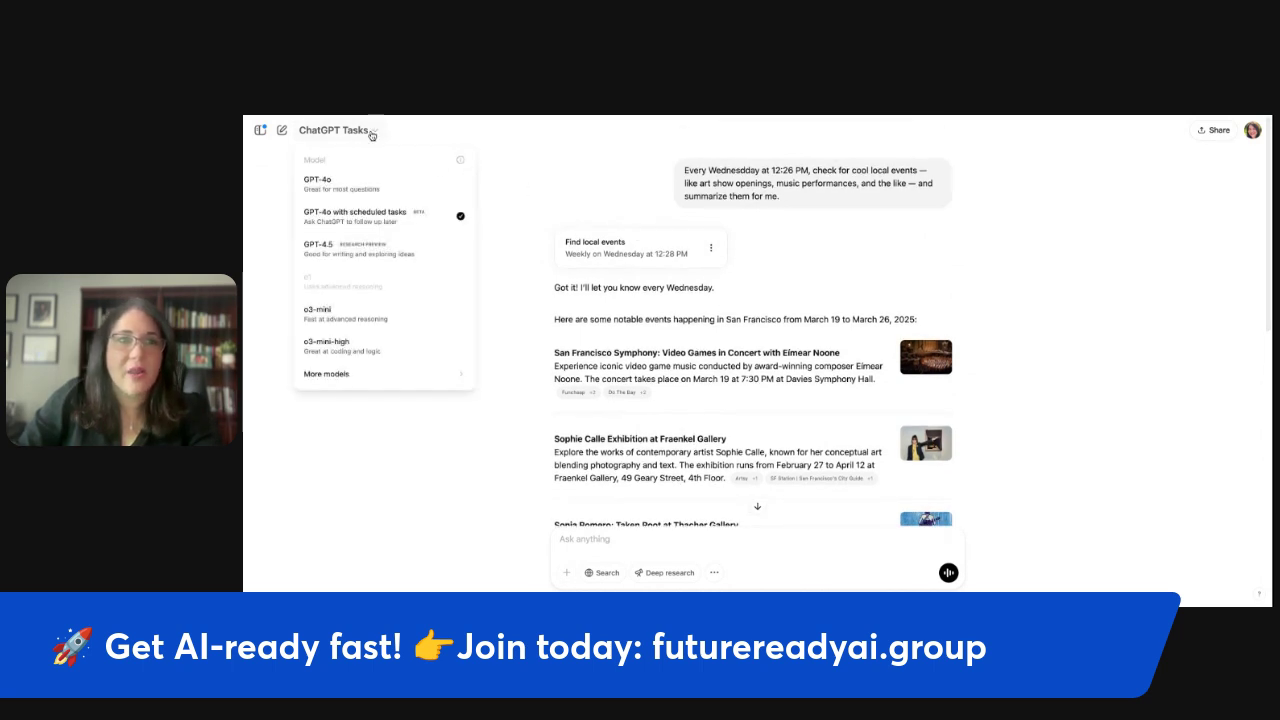
pyautogui.click(349, 215)
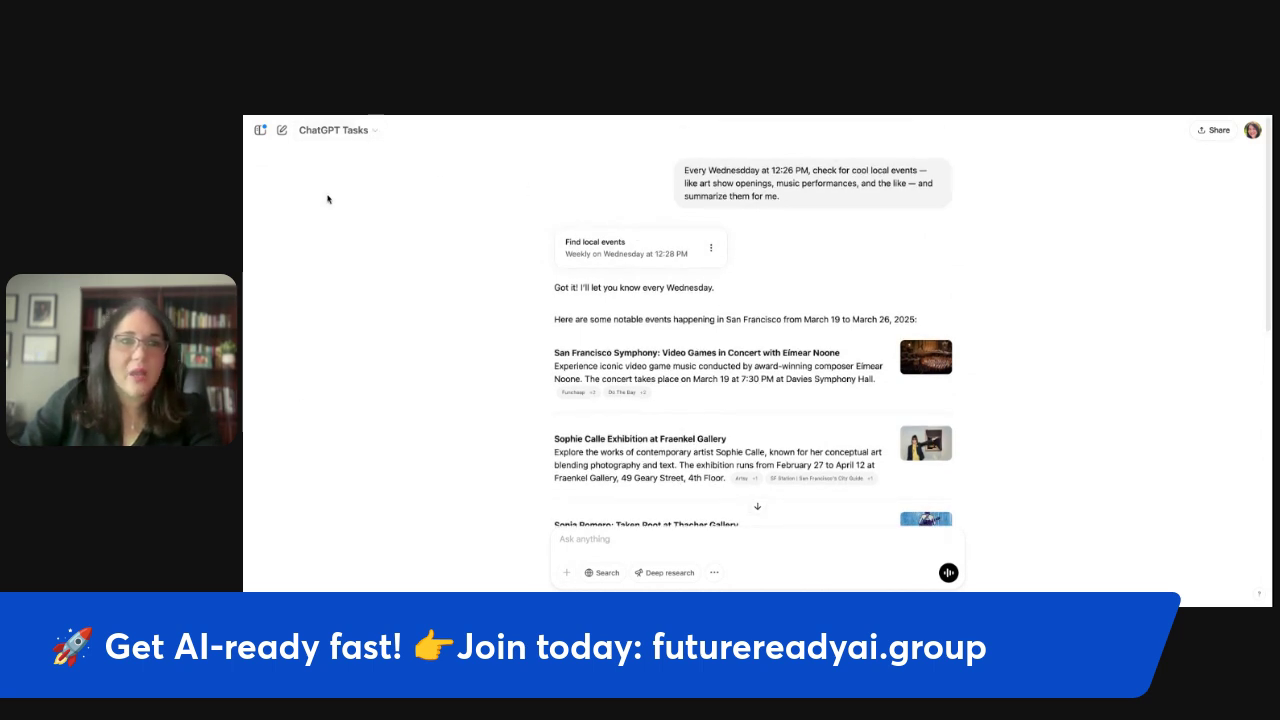
# Step: Open the Daily Workout Plan chat in the Building AI Teams with Tasks project and view its original request
pyautogui.click(261, 130)
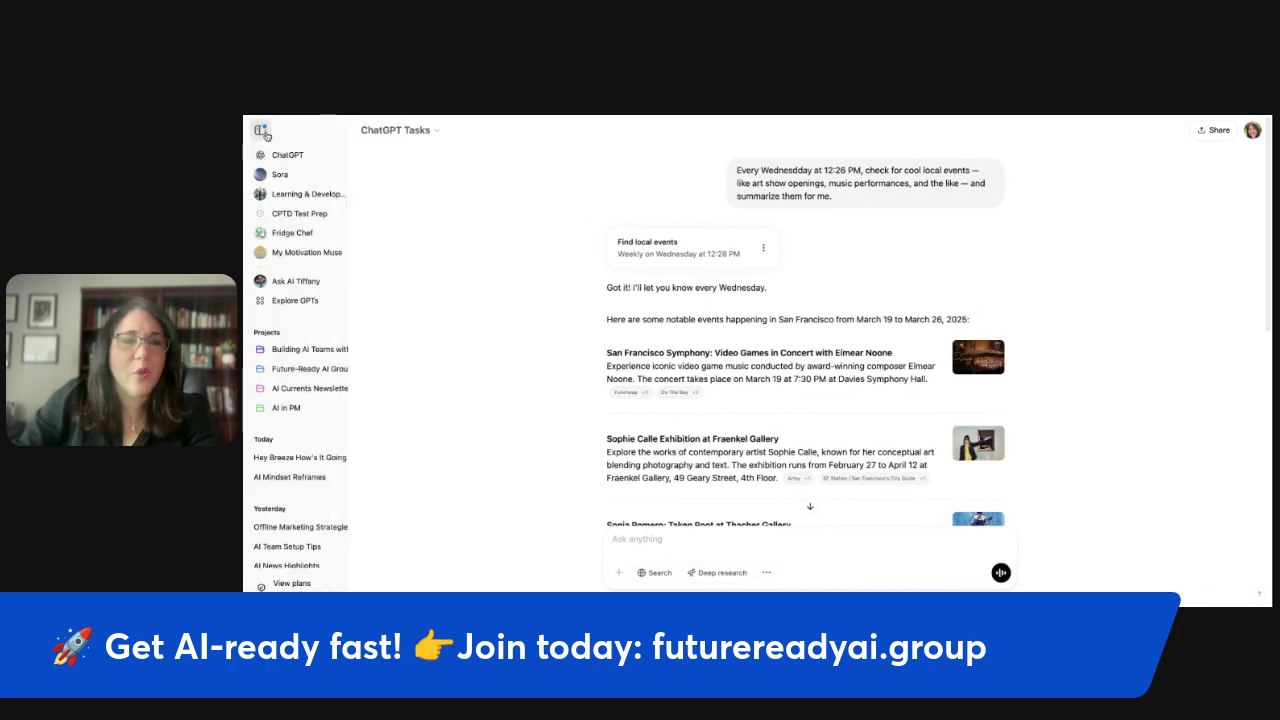
pyautogui.click(291, 351)
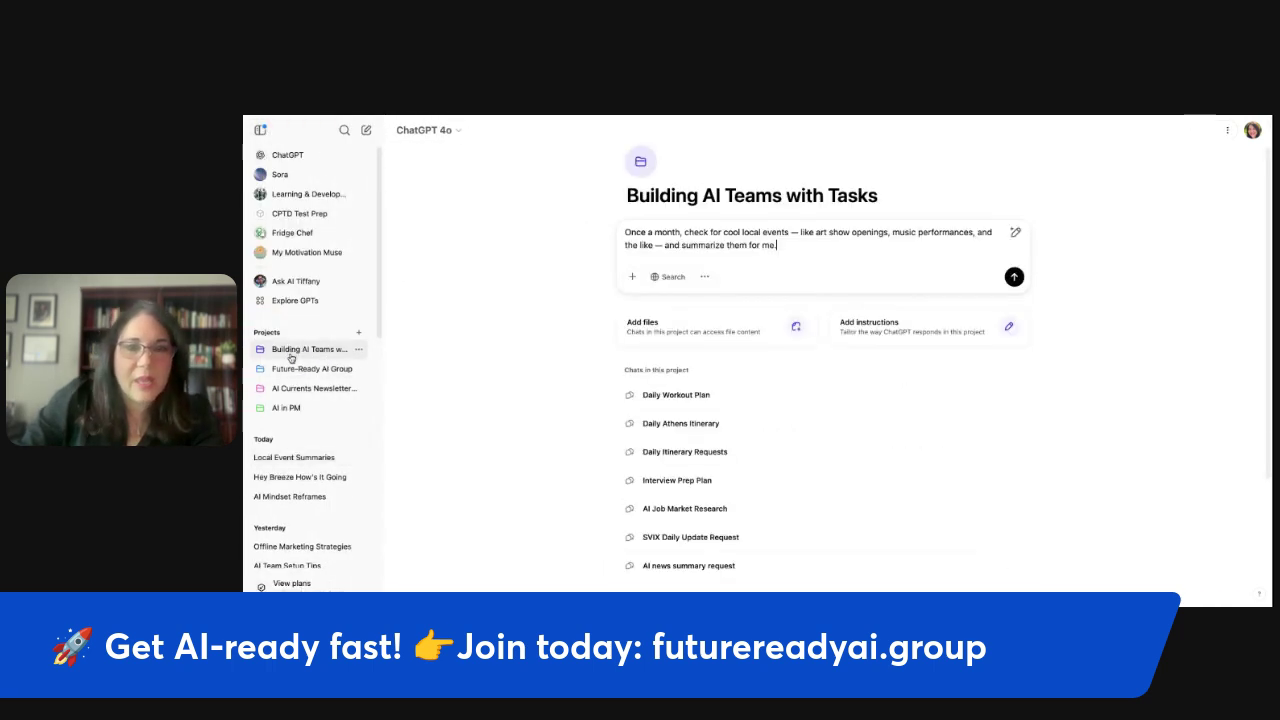
pyautogui.click(686, 396)
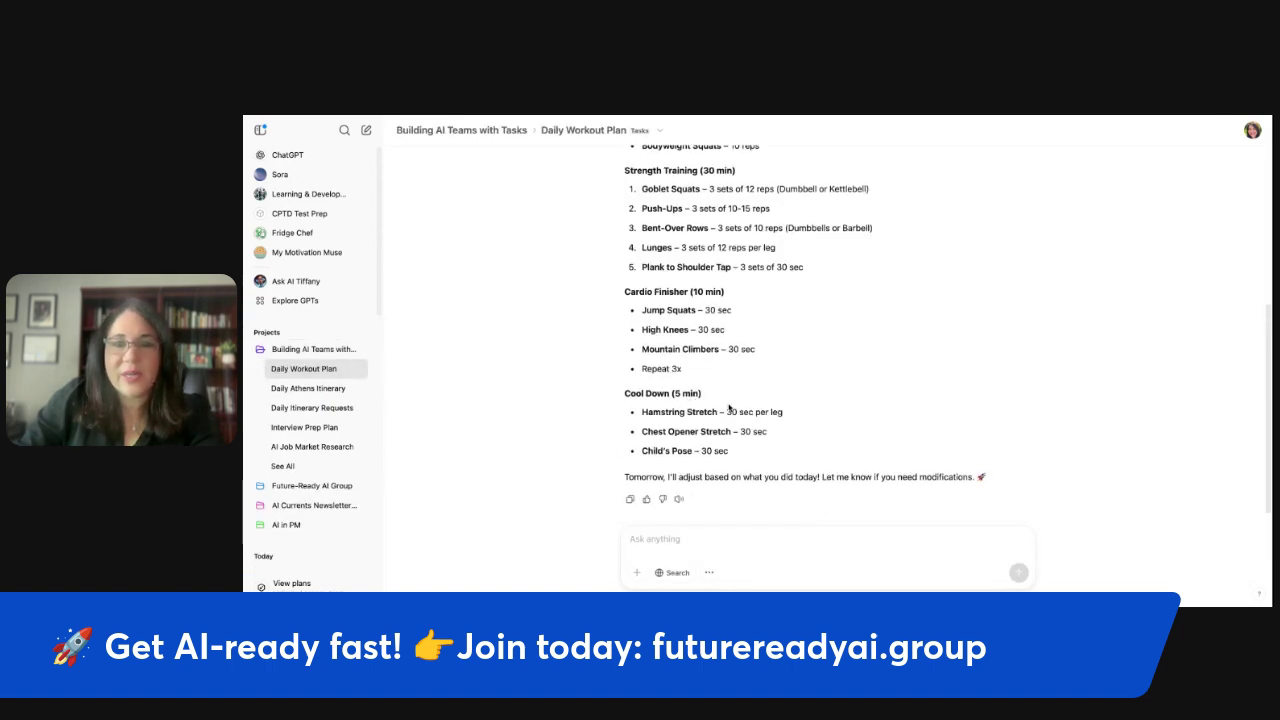
pyautogui.scroll(5, 777, 401)
pyautogui.scroll(1, 778, 401)
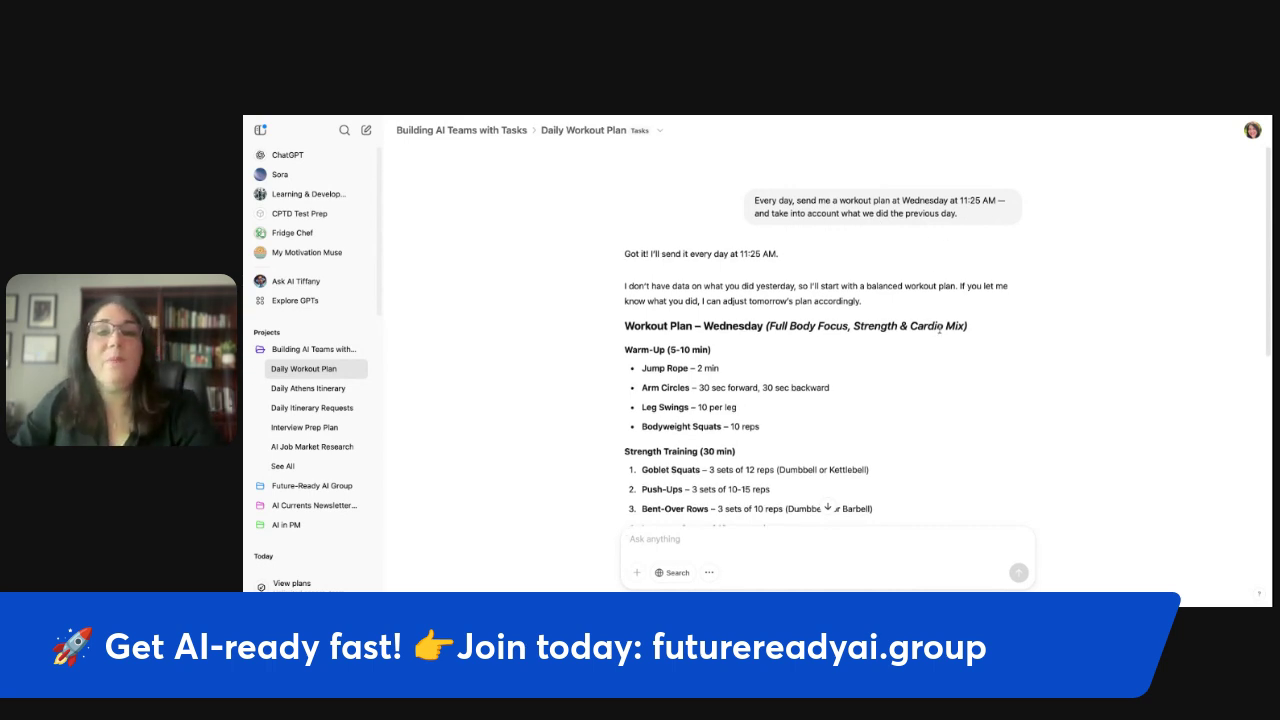
# Step: Examine the Wednesday workout plan from the warm-up through the strength training, cardio finisher and cool-down sections
pyautogui.scroll(-1, 940, 328)
pyautogui.scroll(-1, 940, 328)
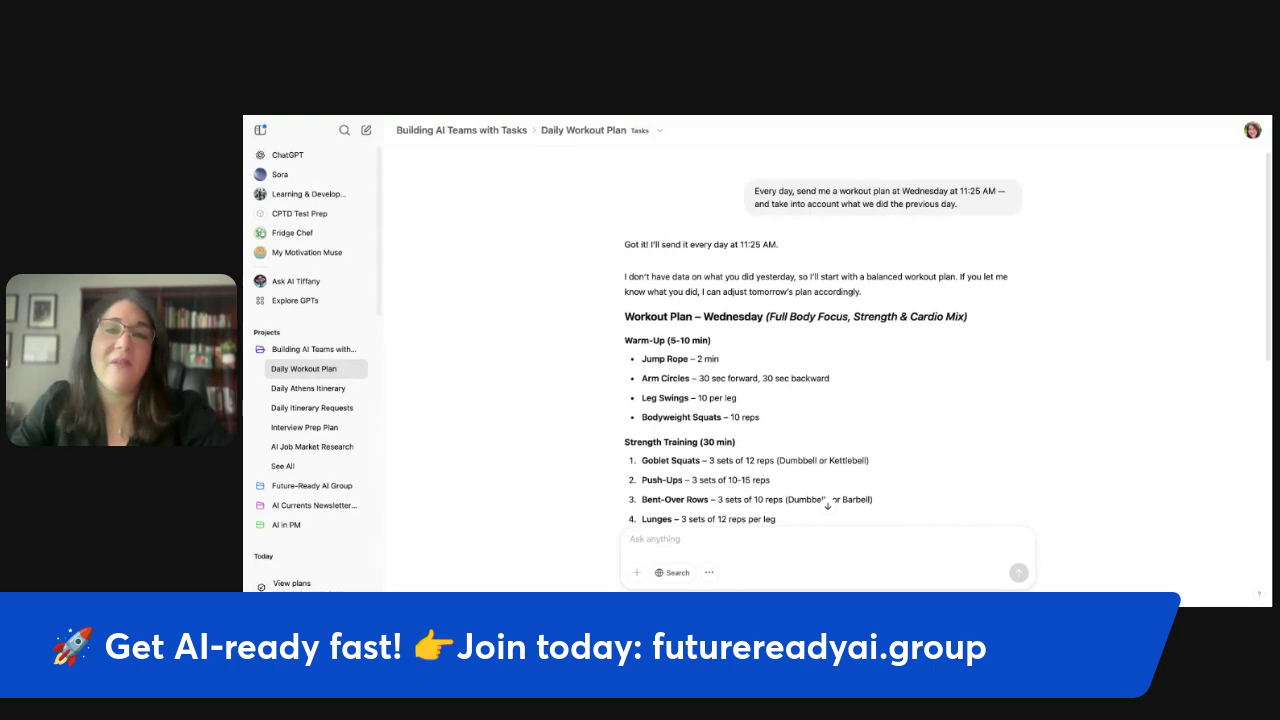
pyautogui.scroll(-1, 952, 337)
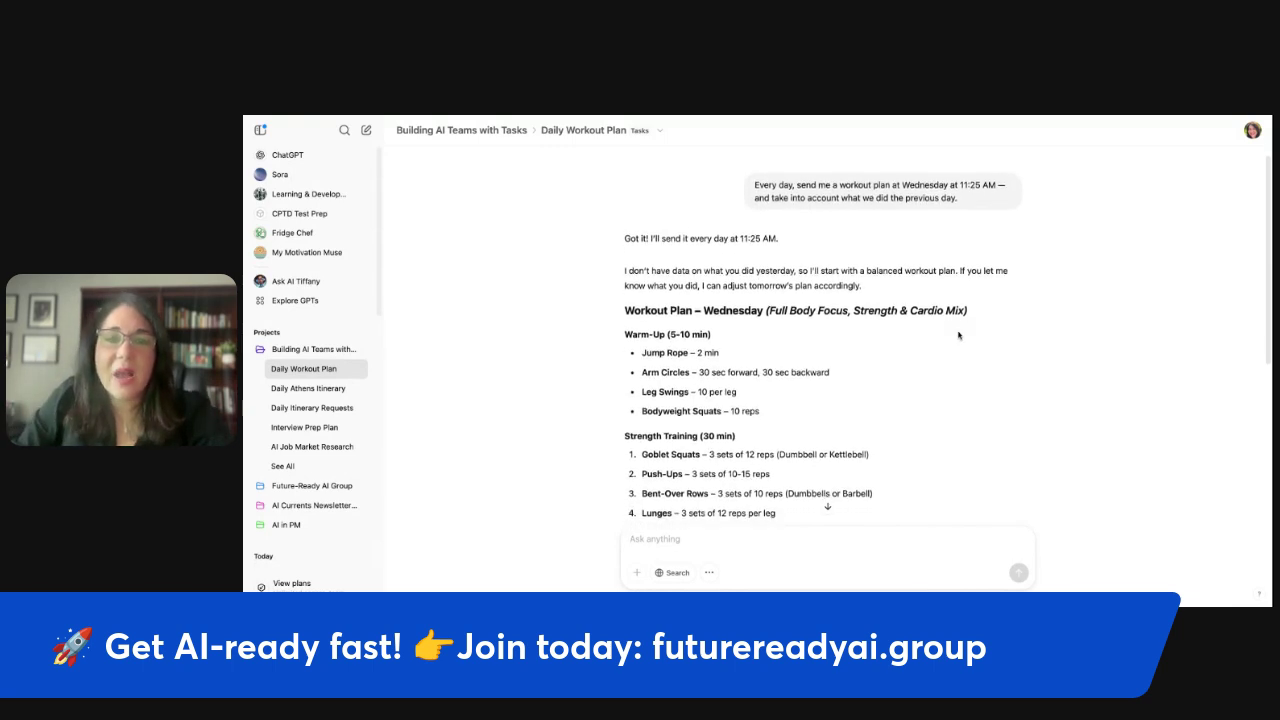
pyautogui.scroll(-2, 958, 336)
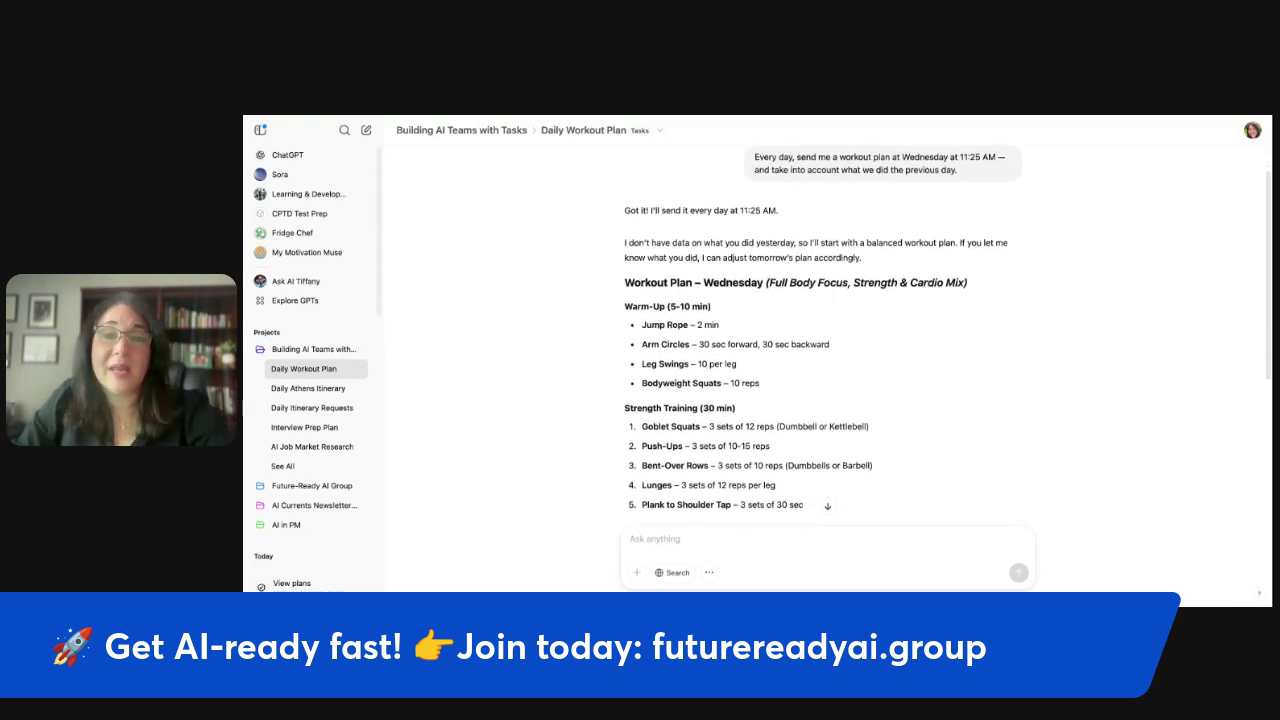
pyautogui.scroll(-2, 958, 336)
pyautogui.scroll(-5, 958, 336)
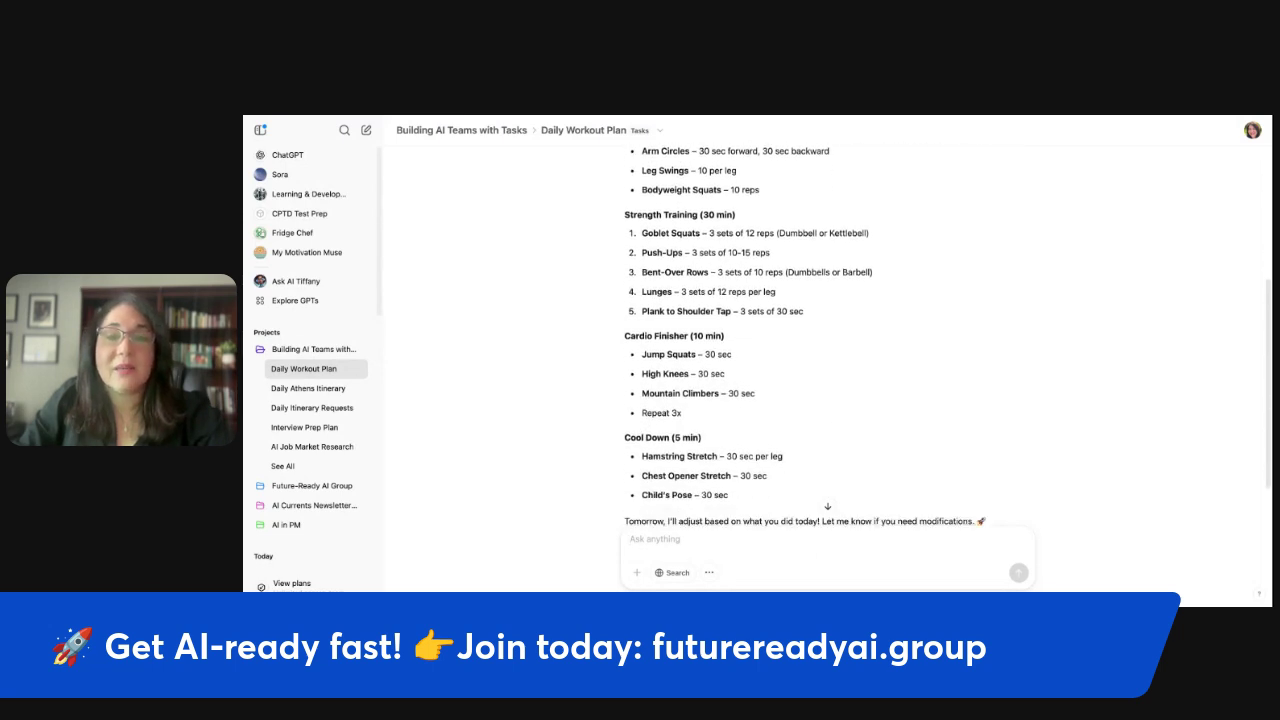
pyautogui.scroll(7, 958, 336)
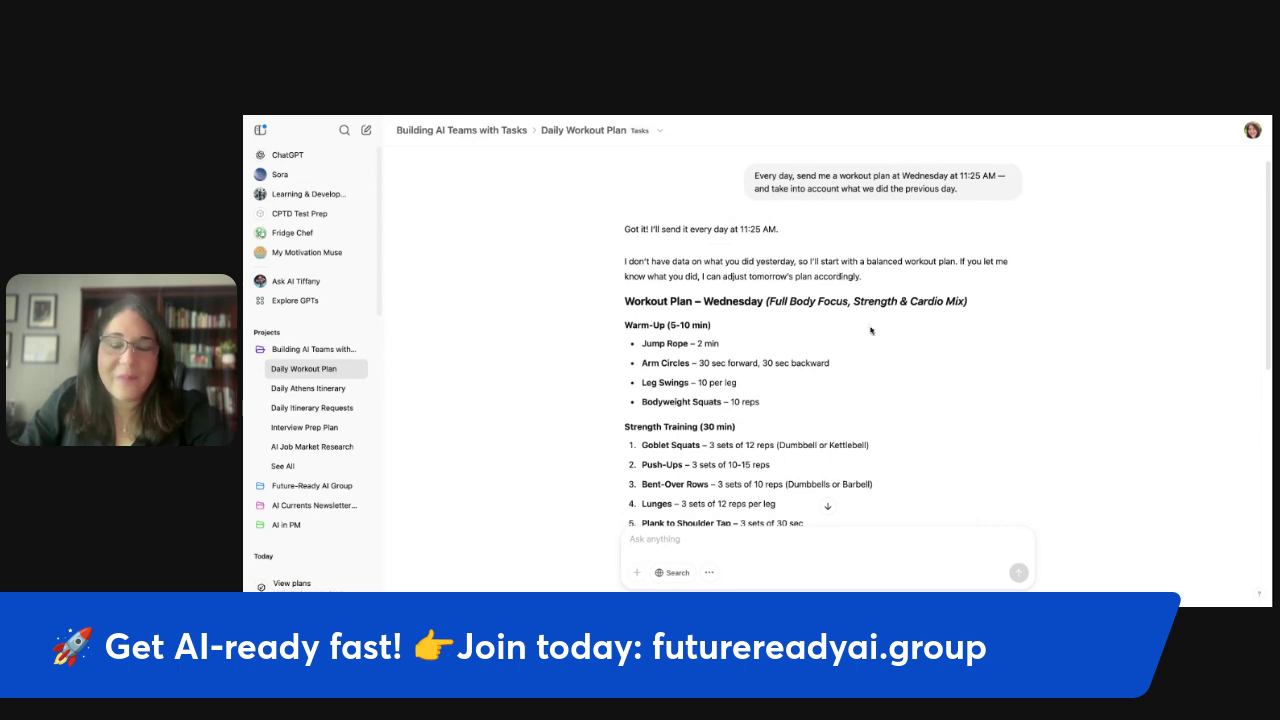
pyautogui.scroll(1, 904, 409)
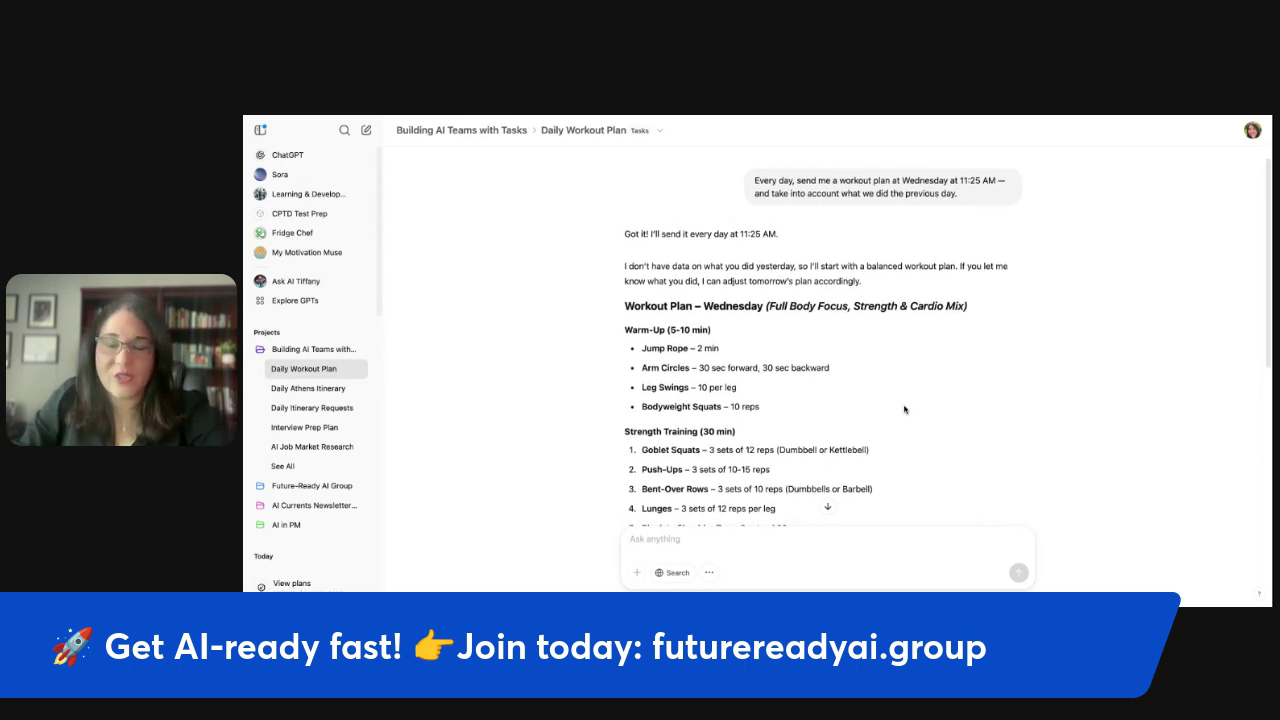
pyautogui.scroll(1, 904, 409)
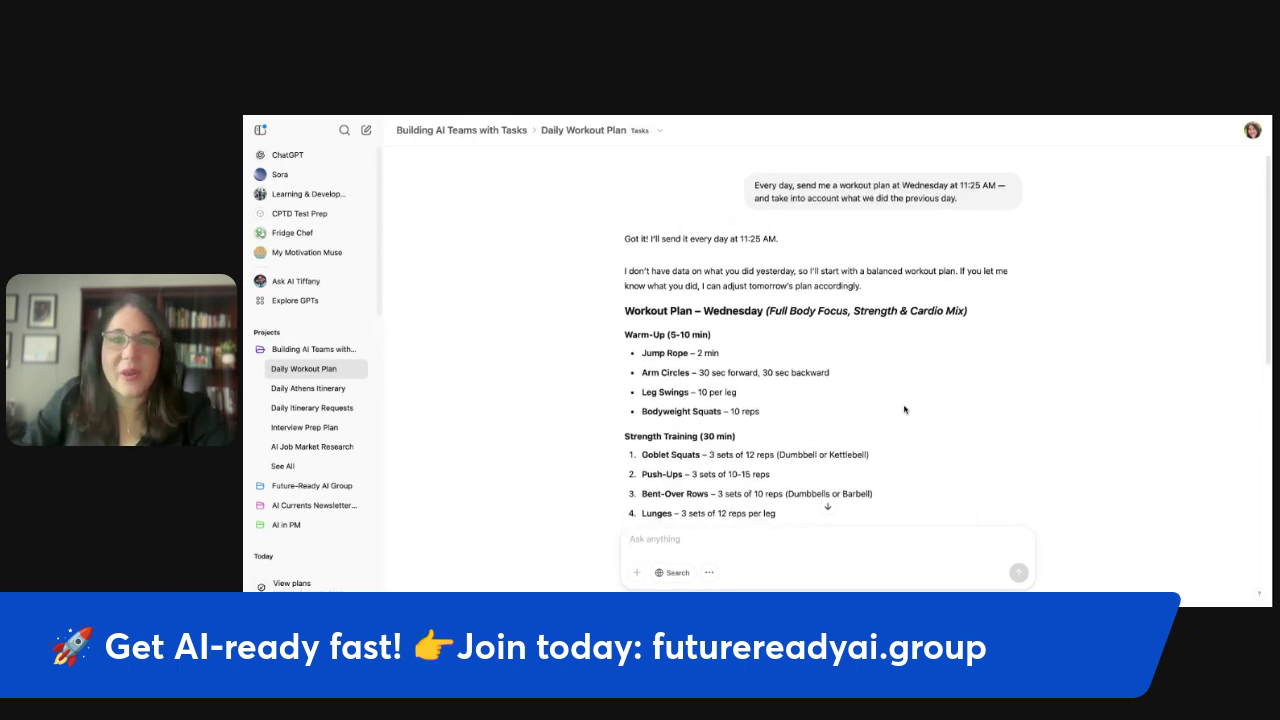
pyautogui.scroll(-5, 828, 335)
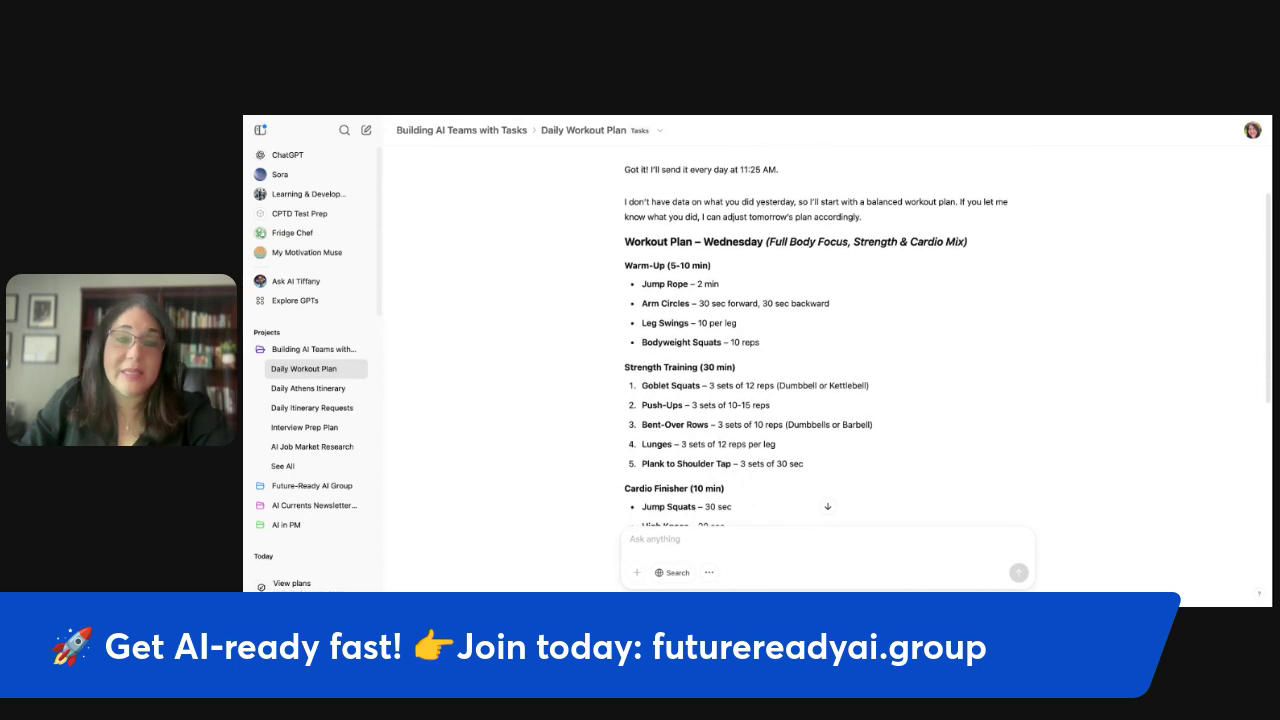
pyautogui.scroll(-2, 919, 340)
pyautogui.scroll(5, 919, 340)
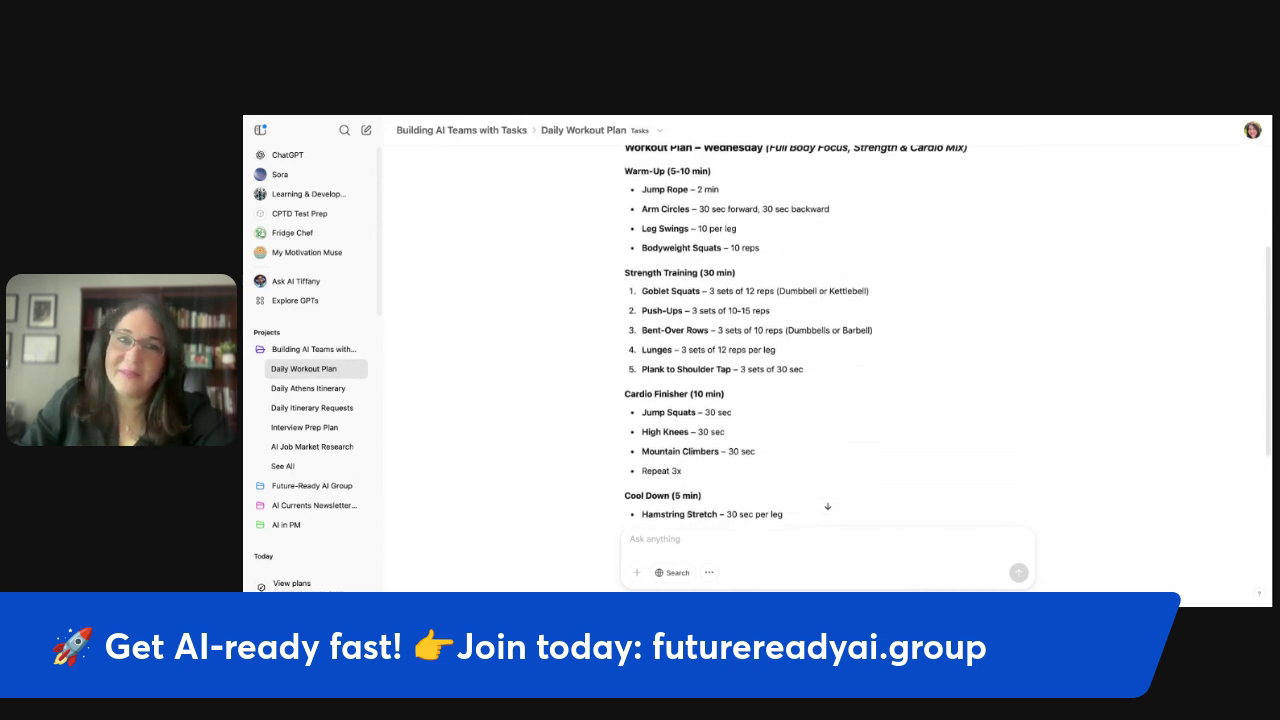
# Step: Open the Daily Athens Itinerary chat and review its request and the suggested sites and restaurants
pyautogui.click(301, 396)
pyautogui.scroll(2, 905, 348)
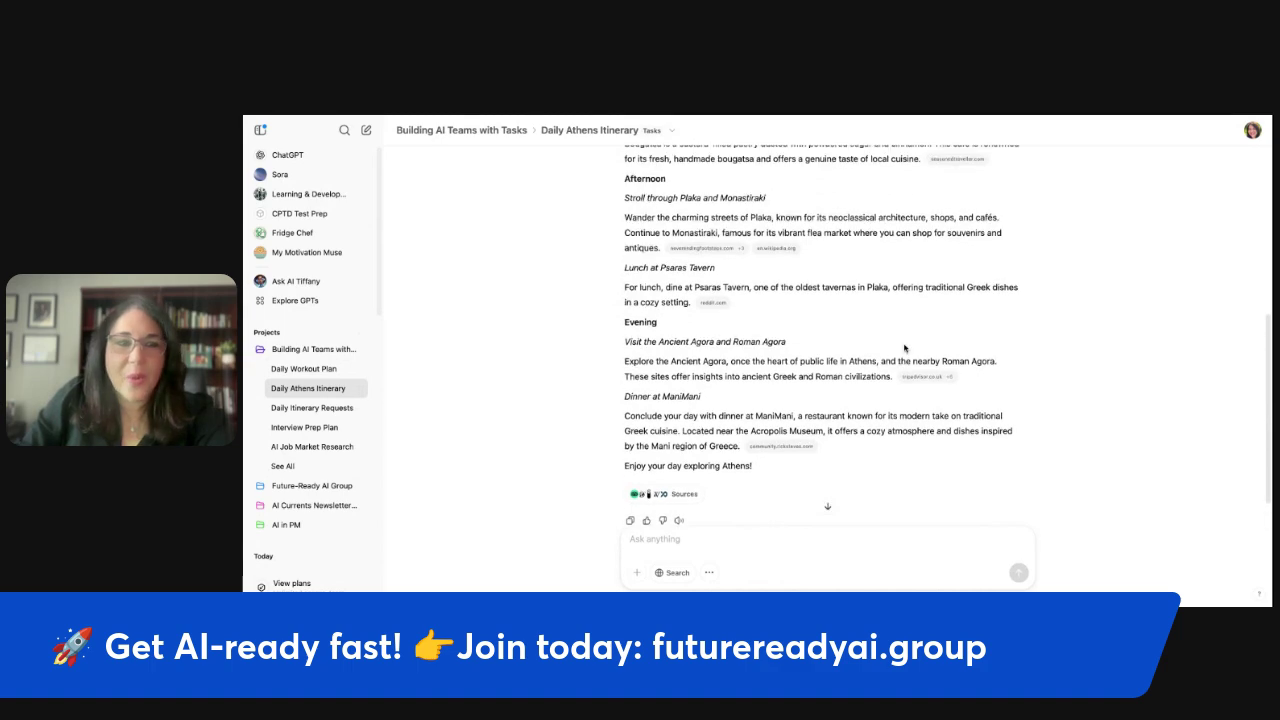
pyautogui.scroll(5, 905, 348)
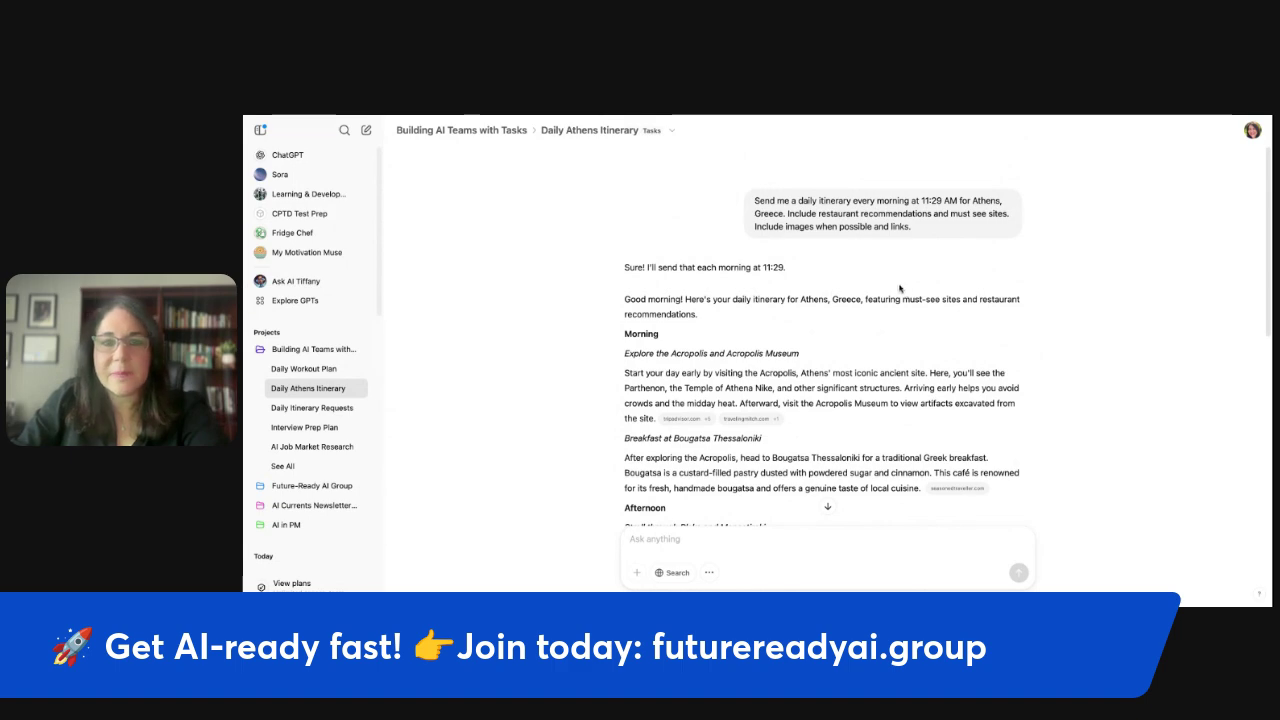
pyautogui.scroll(-1, 905, 285)
pyautogui.scroll(-3, 886, 280)
pyautogui.scroll(5, 885, 289)
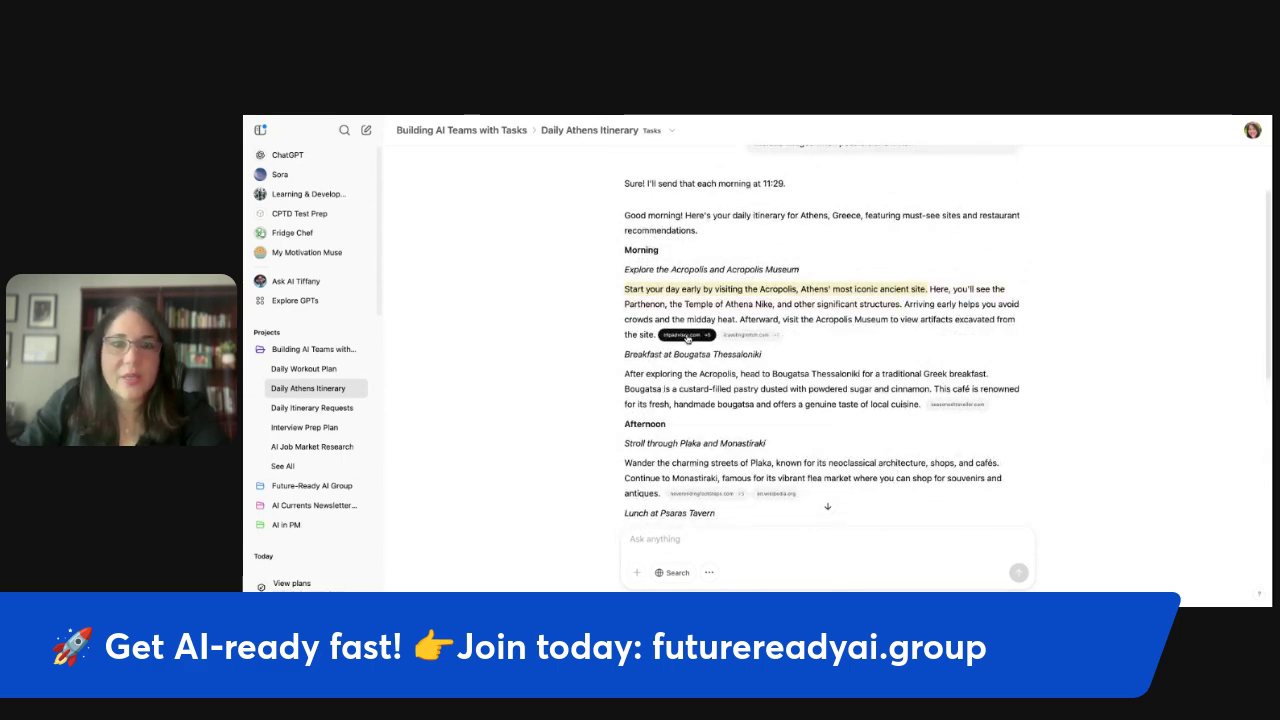
# Step: View the Tripadvisor source page cited for the Acropolis visit, and return to the Athens itinerary
pyautogui.click(686, 334)
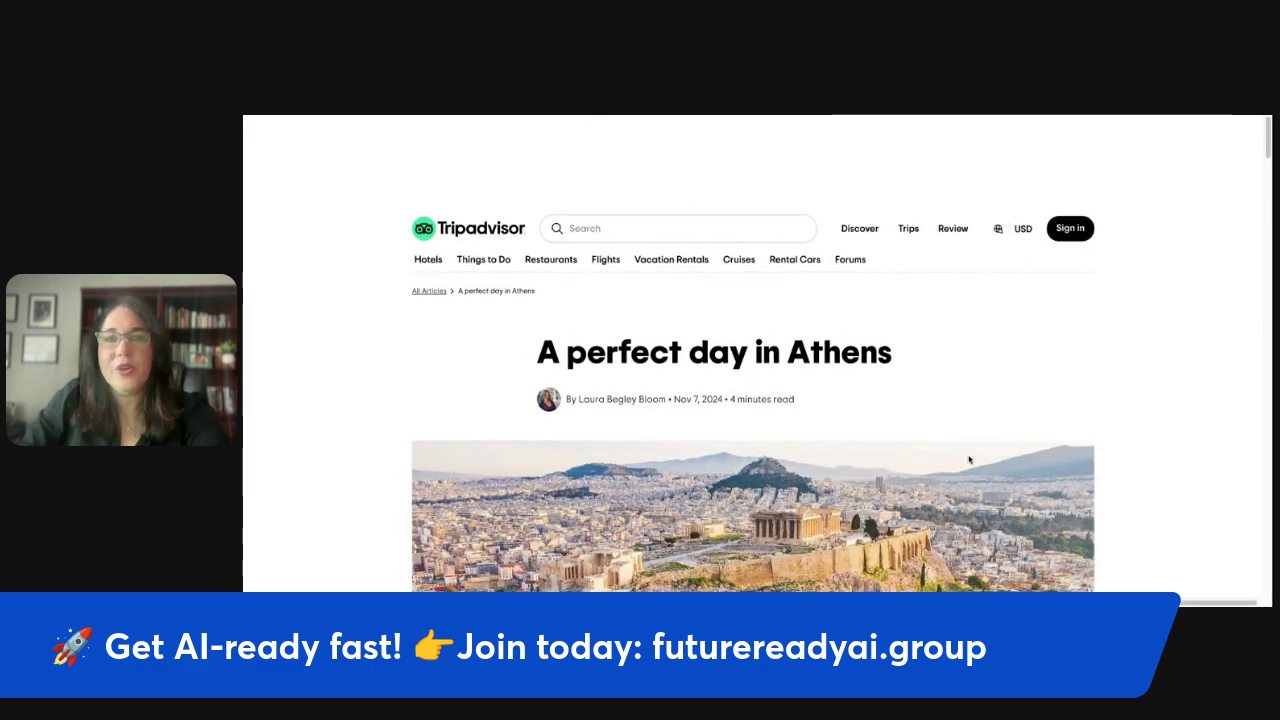
pyautogui.scroll(-5, 969, 460)
pyautogui.scroll(5, 969, 460)
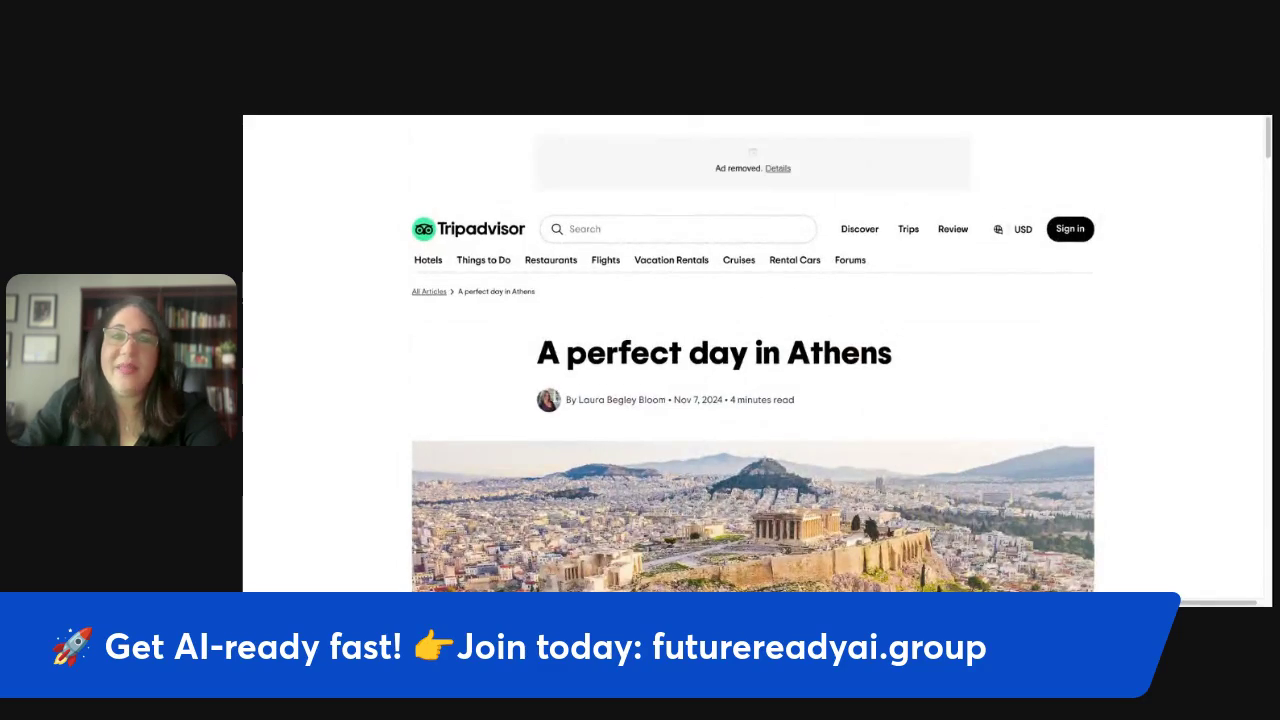
pyautogui.hotkey('ctrl', 'w')
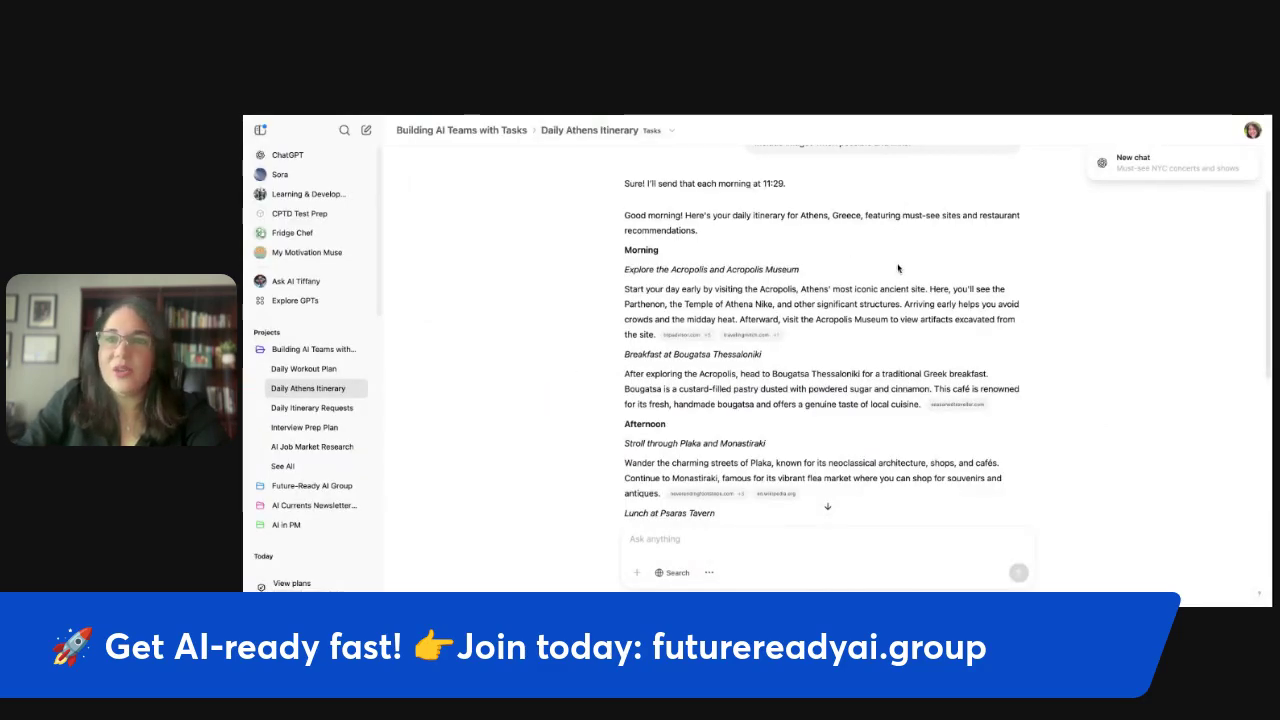
# Step: Open the new task result on must-see NYC concerts and shows, and check the source of the Affordable Art Fair event
pyautogui.click(1141, 173)
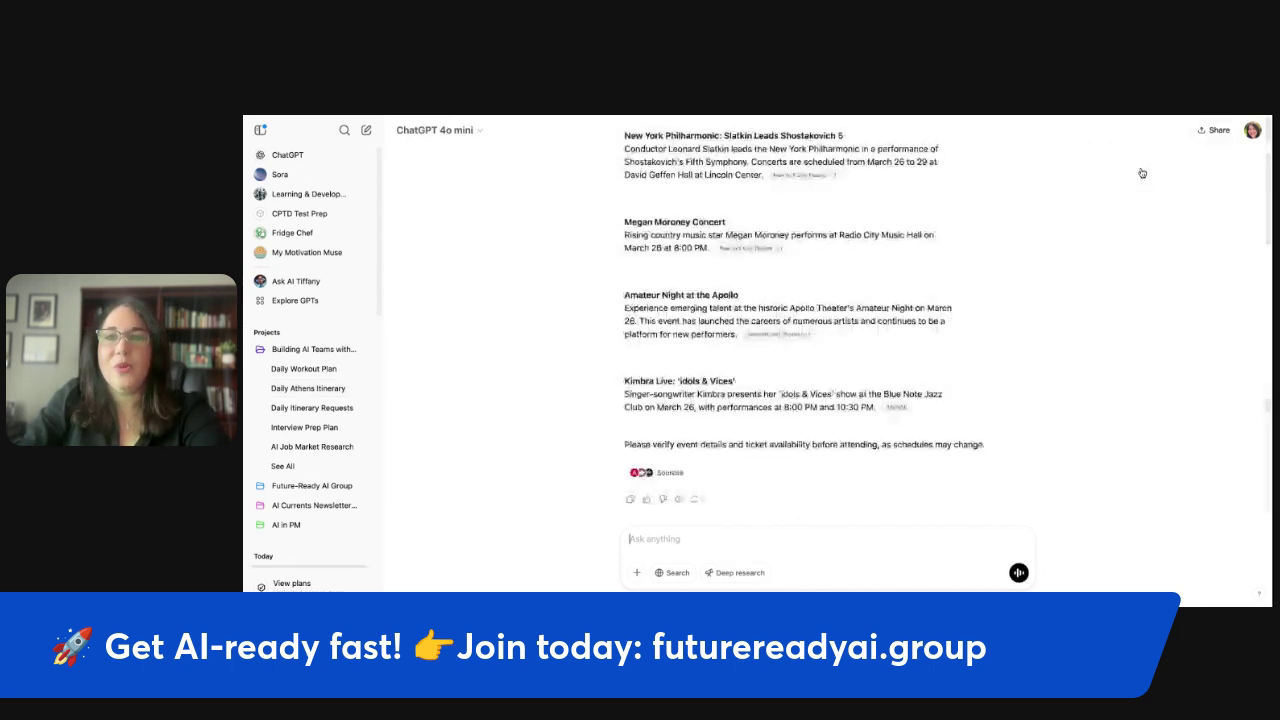
pyautogui.scroll(5, 727, 209)
pyautogui.scroll(10, 727, 209)
pyautogui.scroll(-5, 761, 202)
pyautogui.scroll(-10, 761, 202)
pyautogui.scroll(1, 916, 240)
pyautogui.scroll(1, 916, 240)
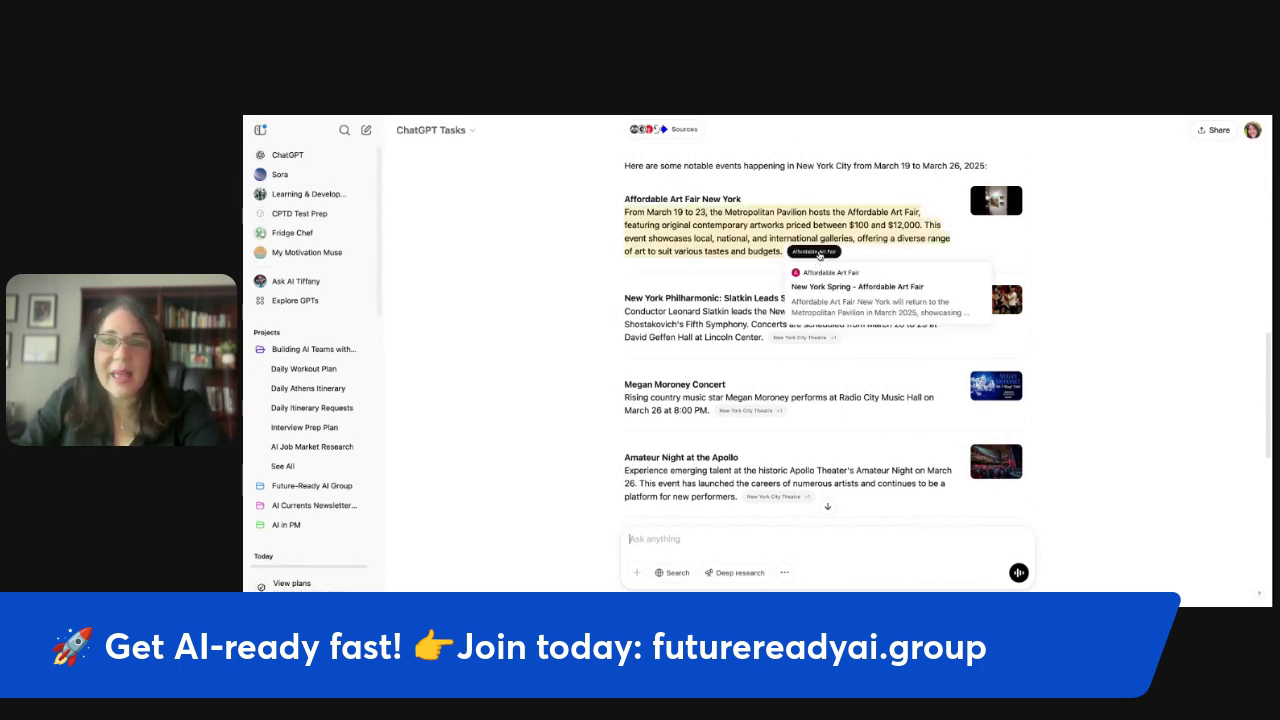
# Step: Review the remaining New York City events, and return to the original weekly events request at the start of the chat
pyautogui.scroll(-1, 862, 251)
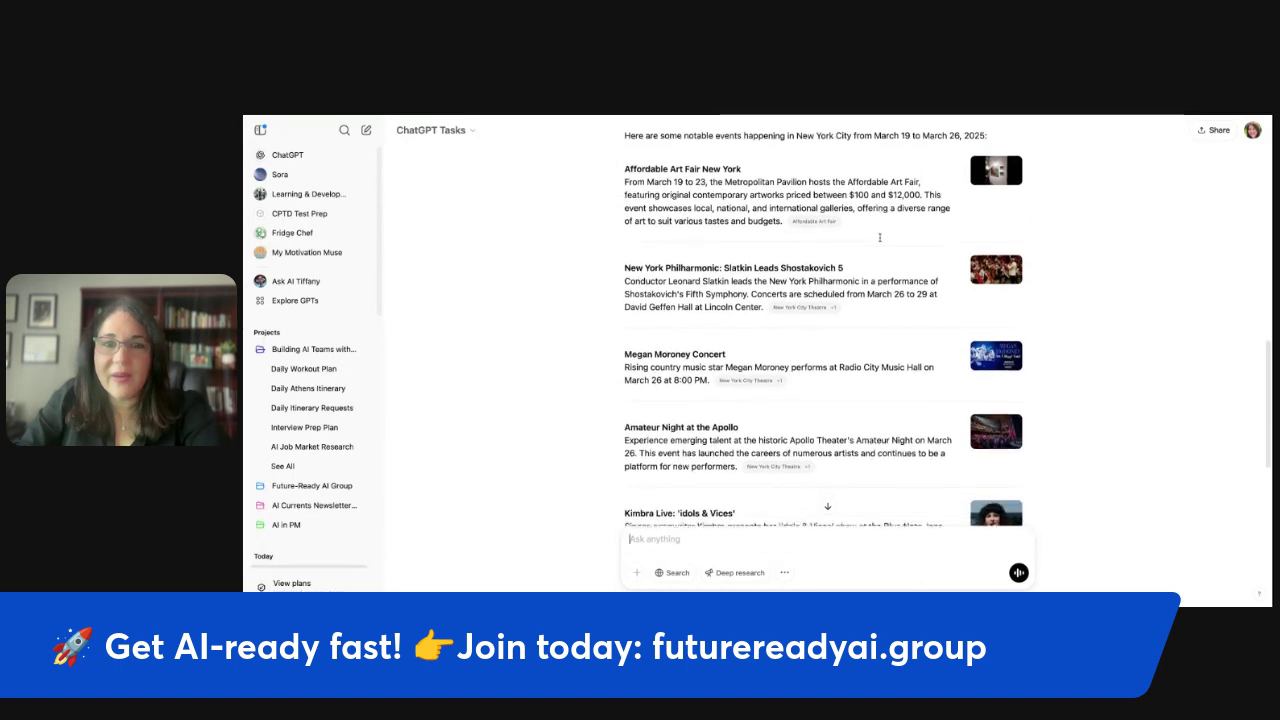
pyautogui.scroll(-3, 880, 258)
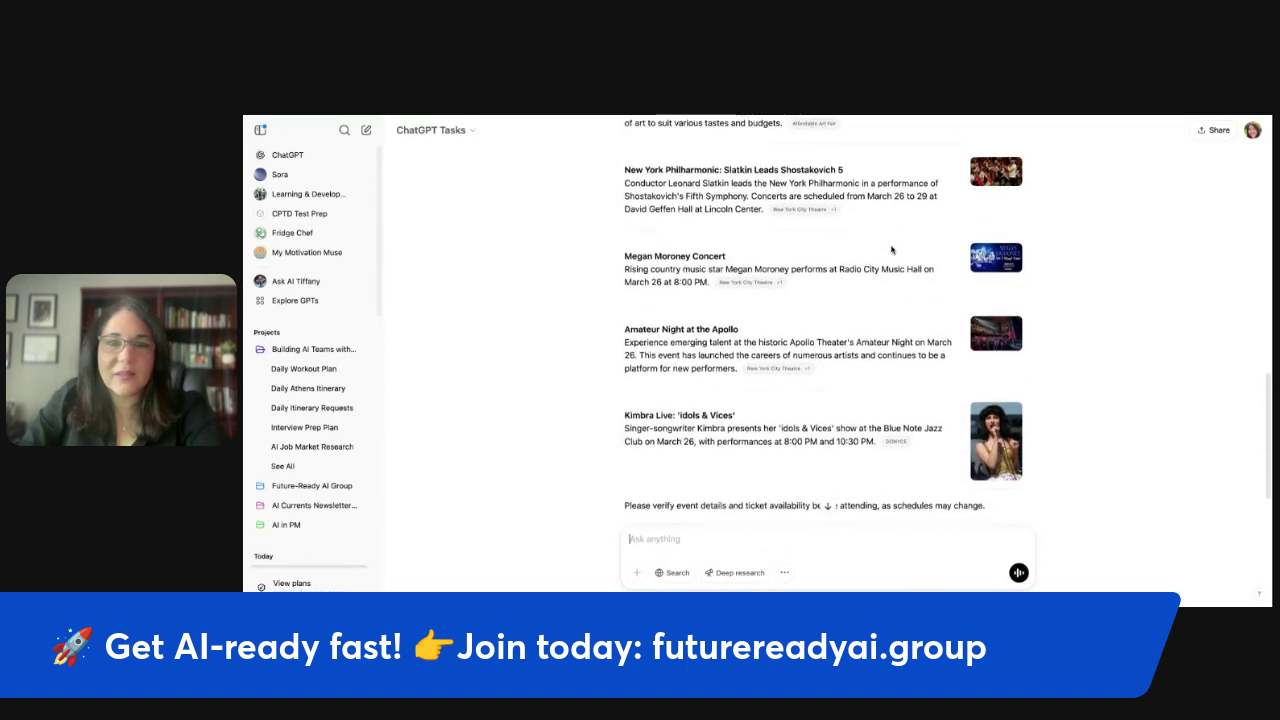
pyautogui.scroll(-1, 853, 261)
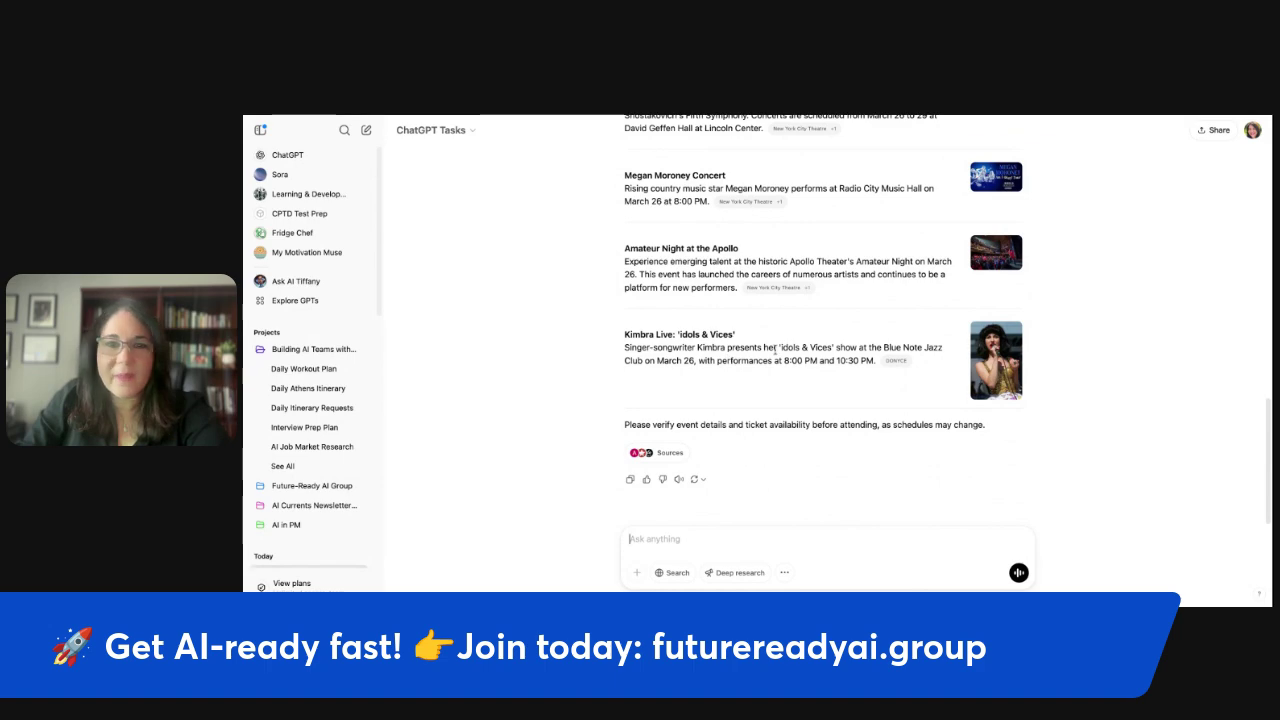
pyautogui.scroll(8, 816, 350)
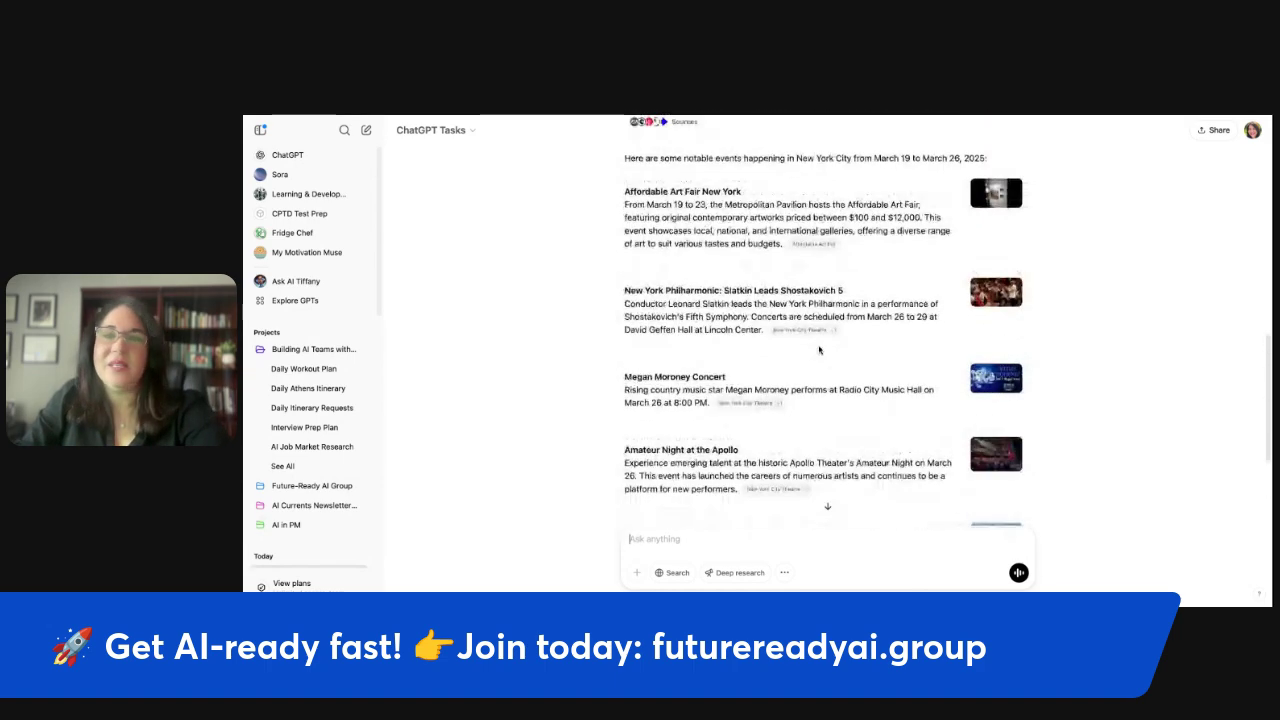
pyautogui.scroll(6, 827, 344)
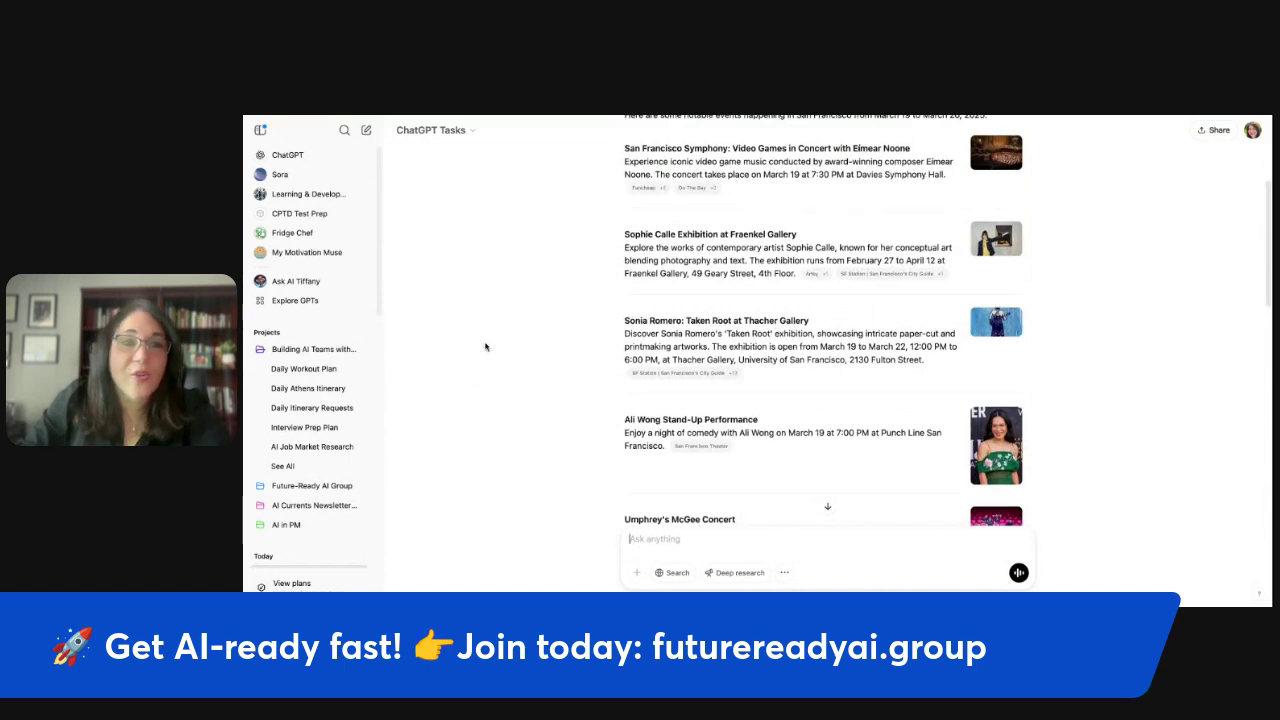
pyautogui.scroll(4, 520, 274)
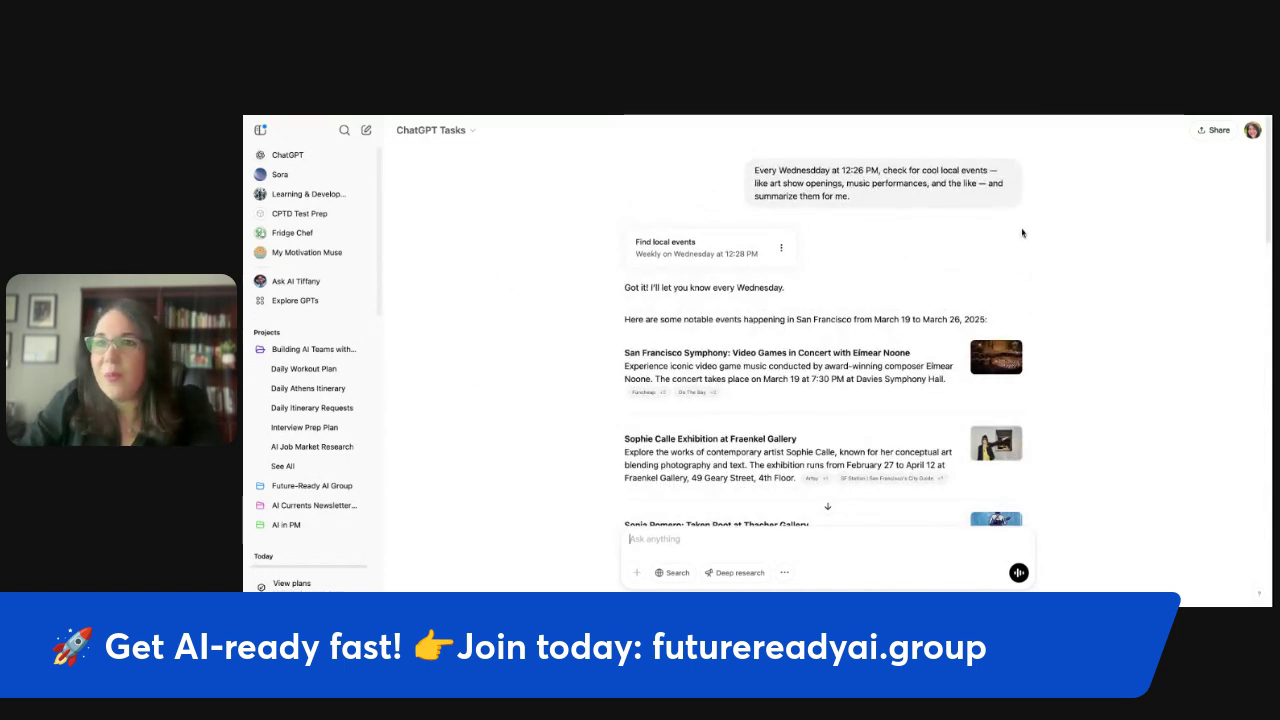
# Step: Start a new chat and choose GPT-4o with scheduled tasks as its model
pyautogui.click(1252, 132)
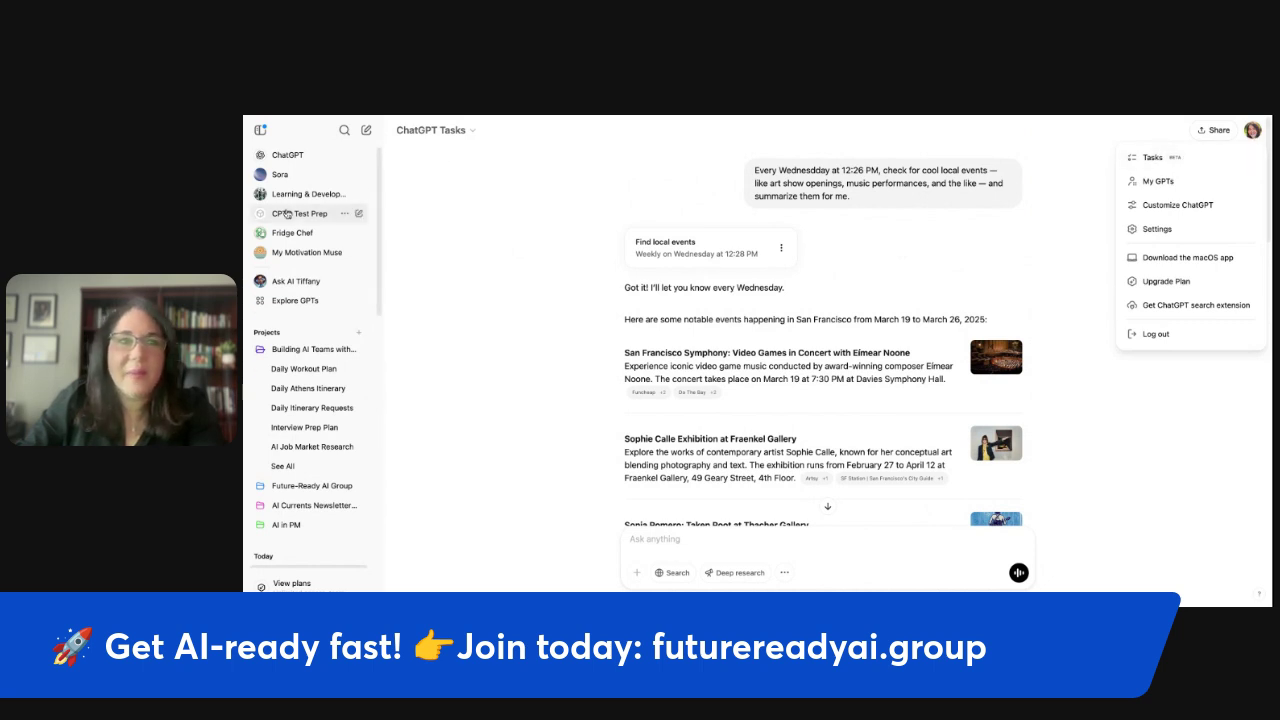
pyautogui.click(355, 157)
pyautogui.click(447, 132)
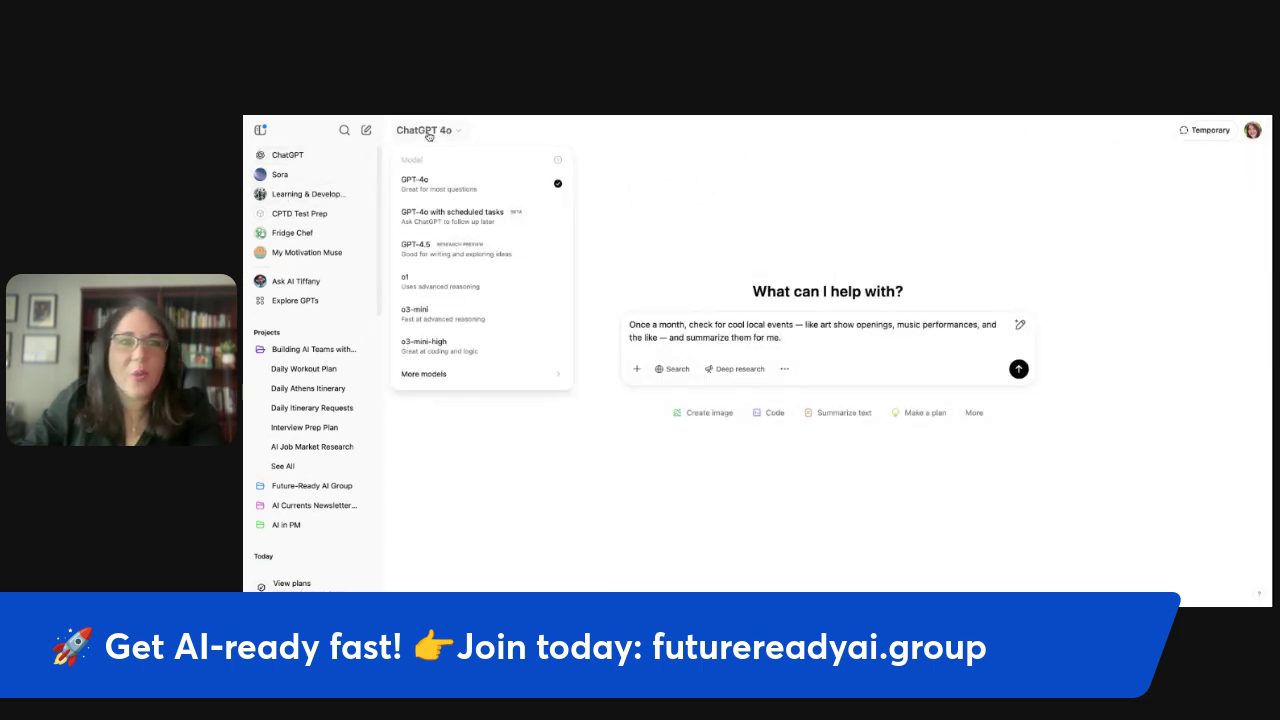
pyautogui.click(446, 218)
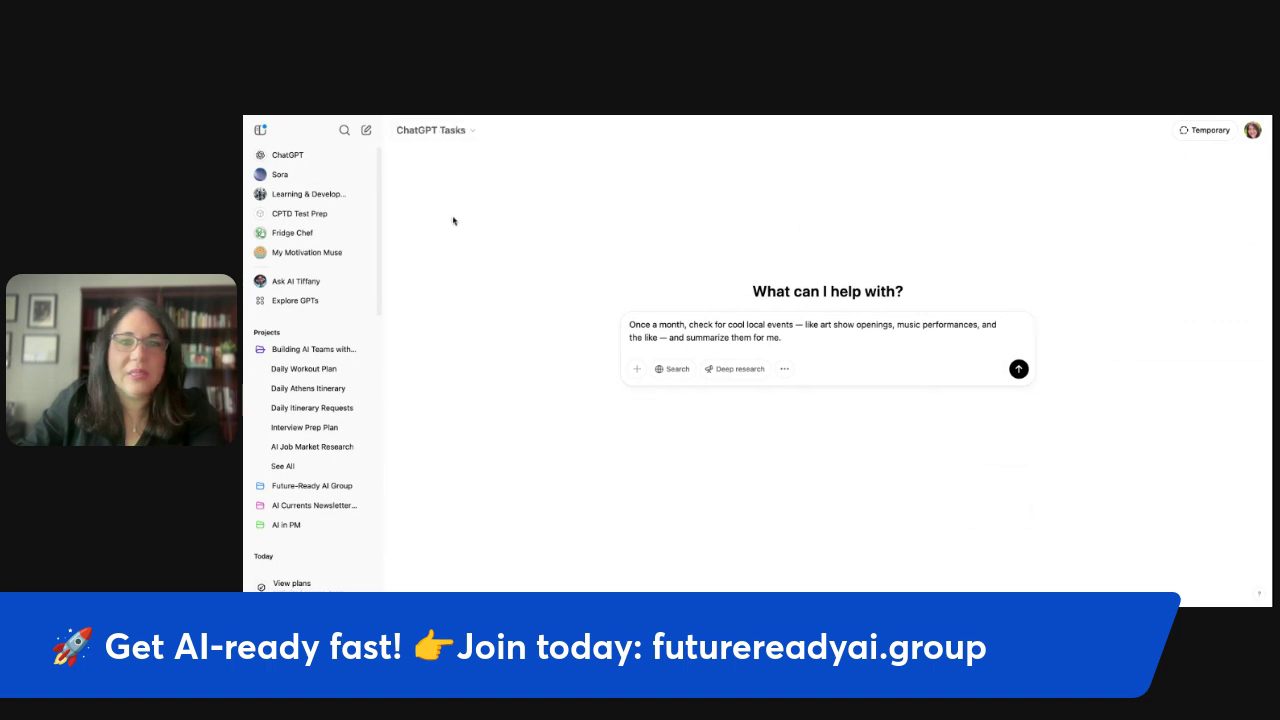
# Step: Replace the suggested prompt with "Send me a daily meal plan, ensure the meals are easy to cook in less than 30 minutes"
pyautogui.moveTo(799, 335); pyautogui.dragTo(604, 313)
pyautogui.press('BackSpace')
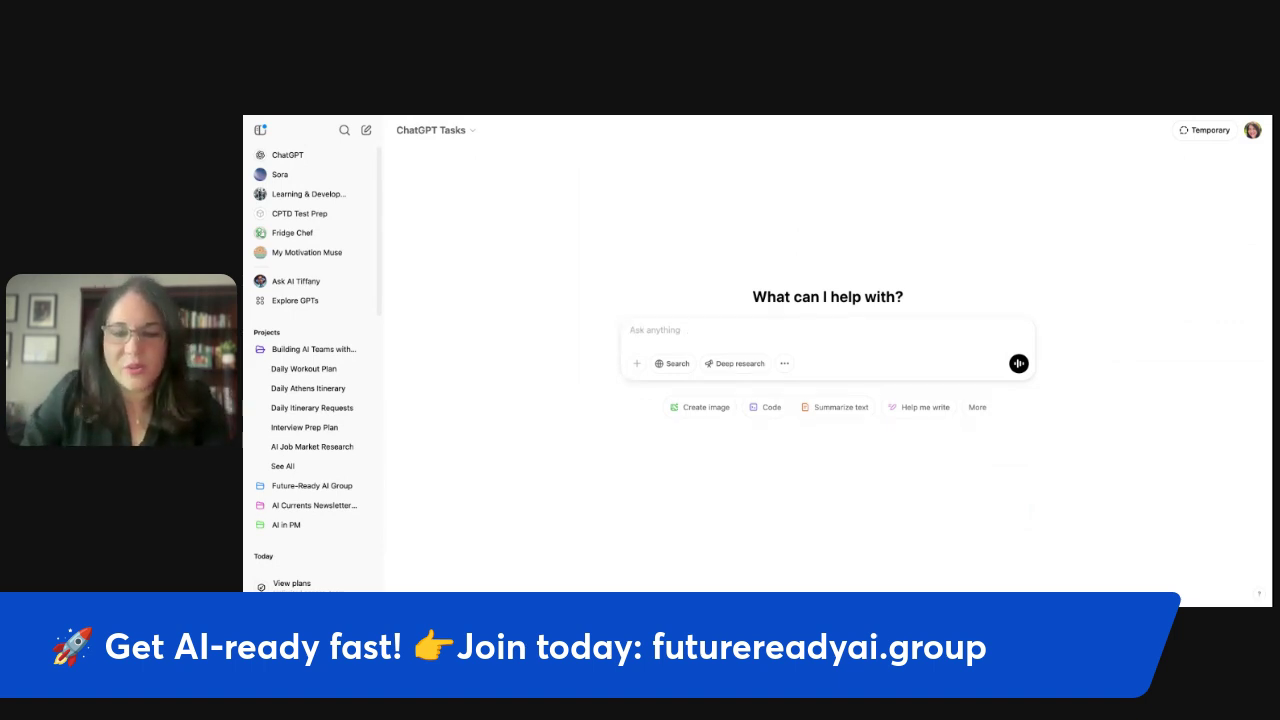
pyautogui.write('Send me a')
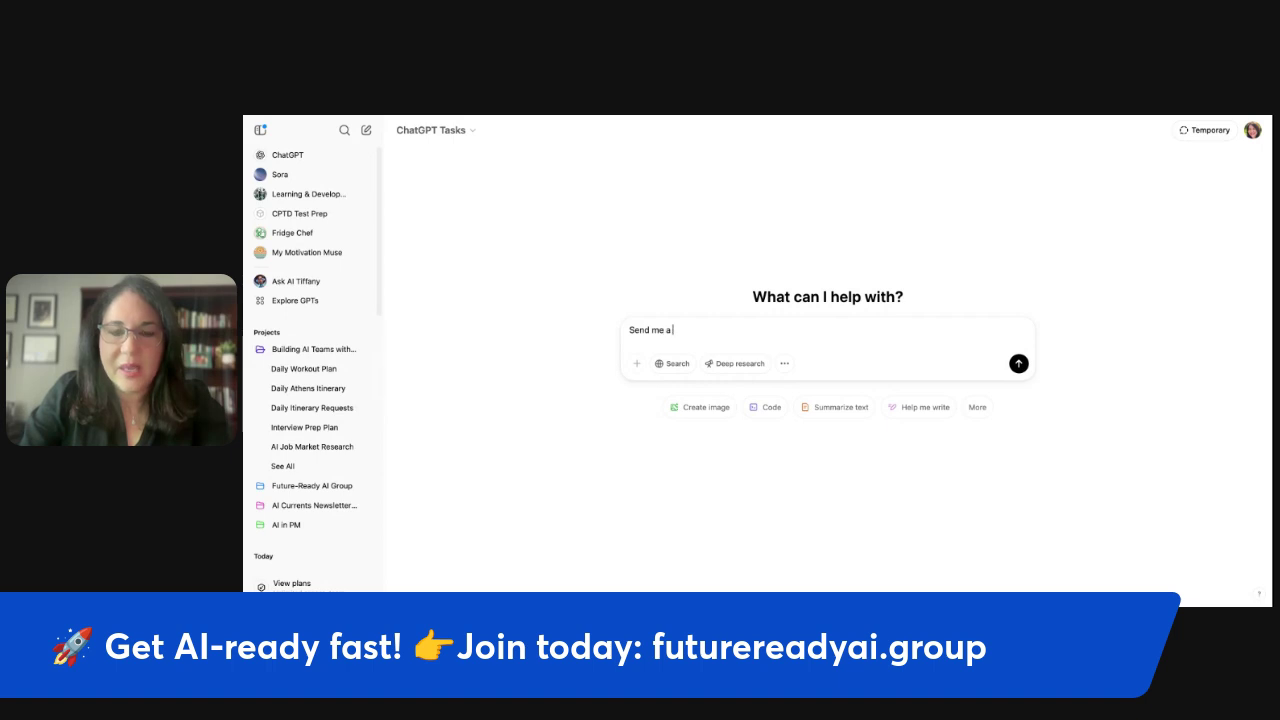
pyautogui.write(' daily meal pl')
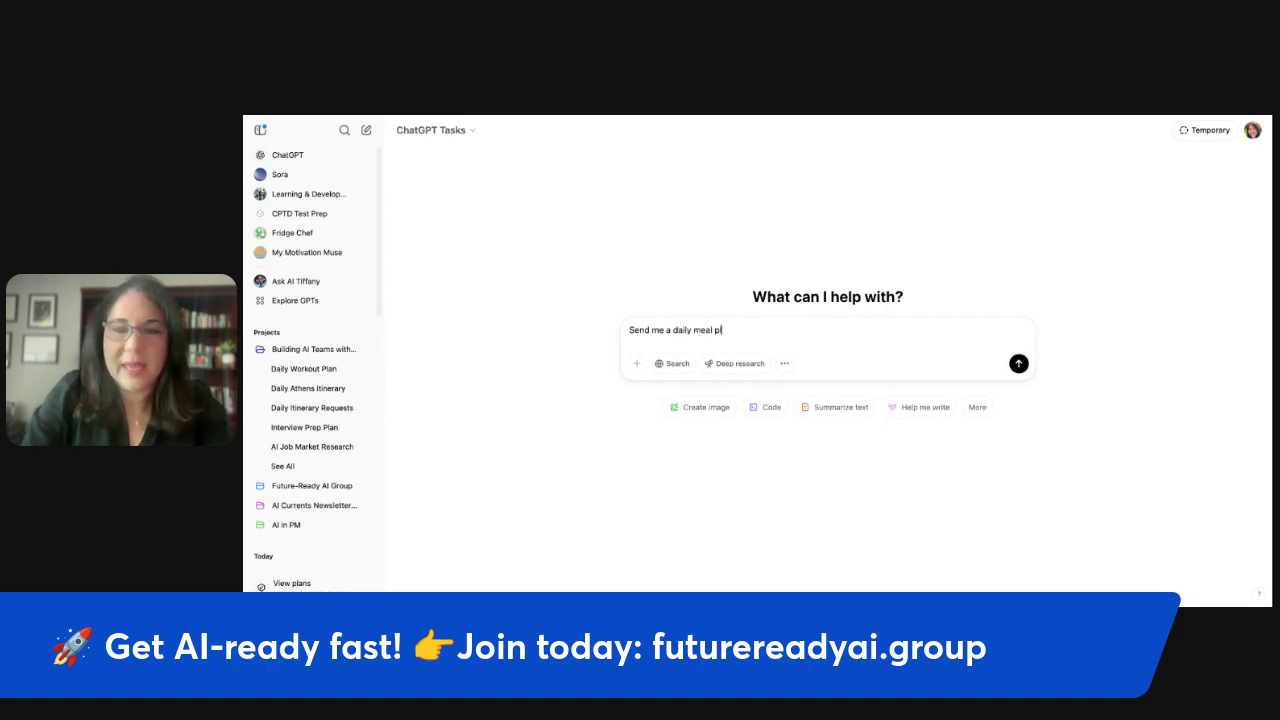
pyautogui.write('an, ensure')
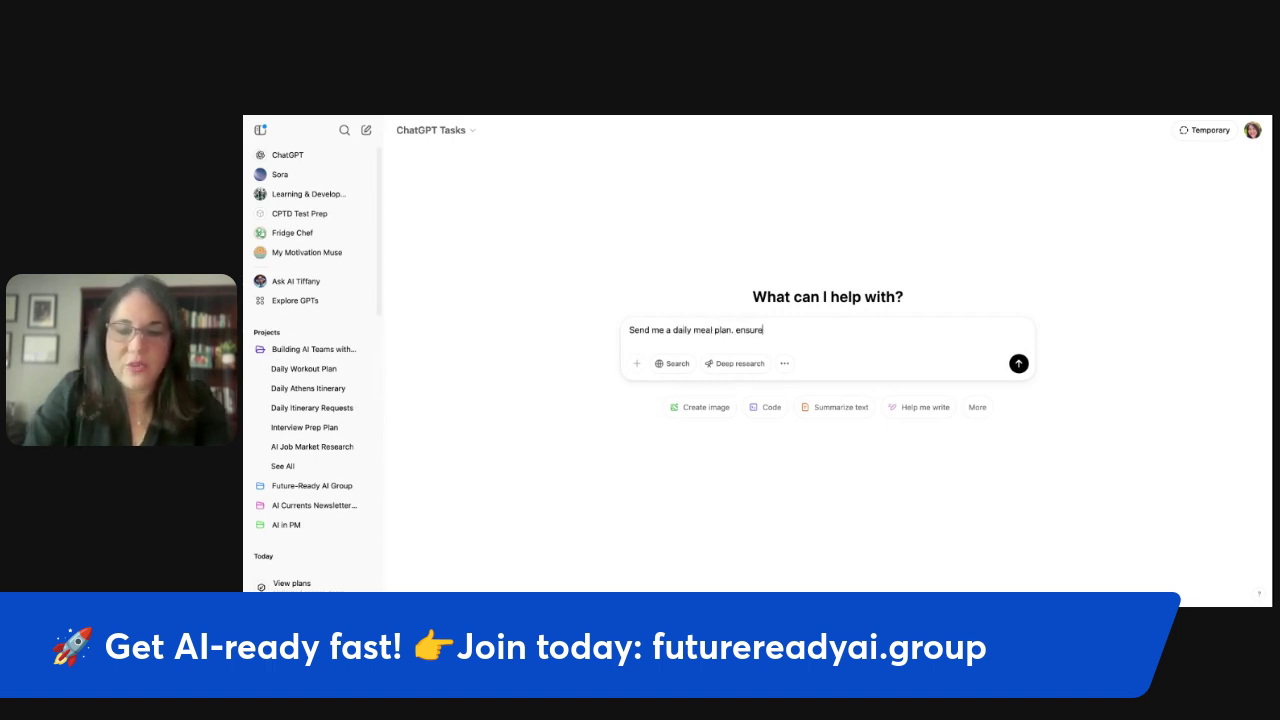
pyautogui.write(' the meal')
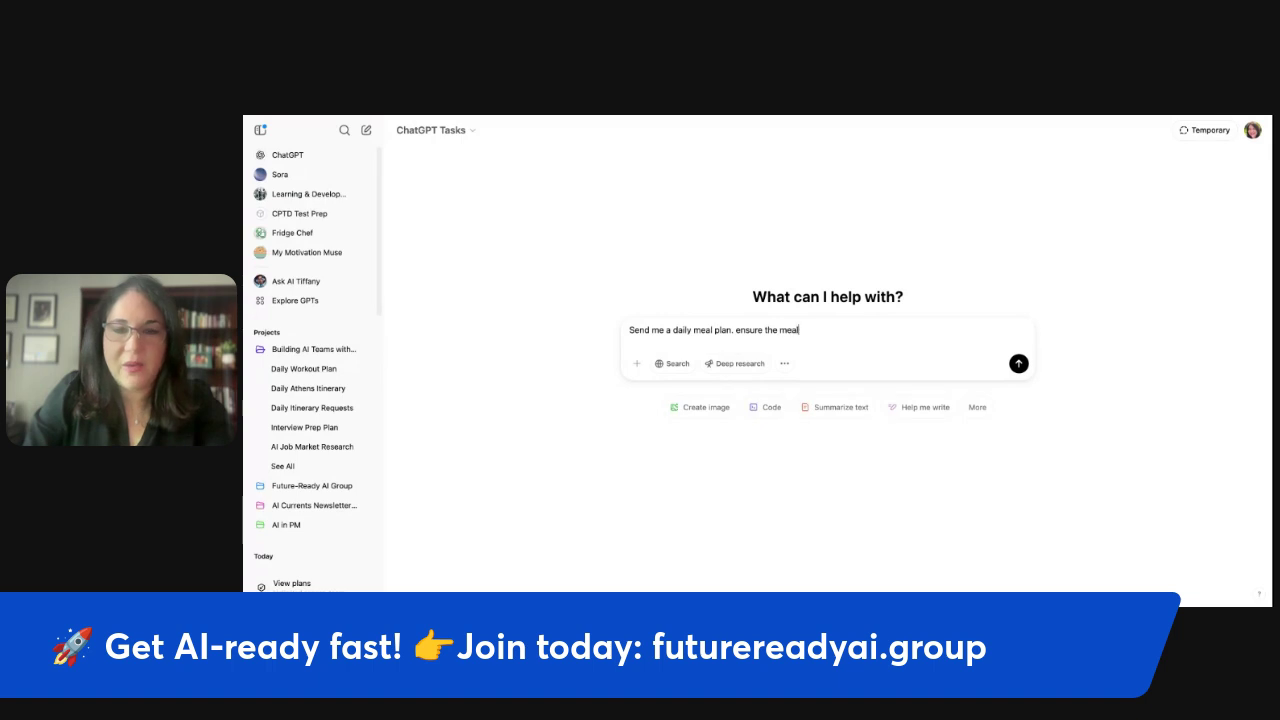
pyautogui.write('s are easy to coo')
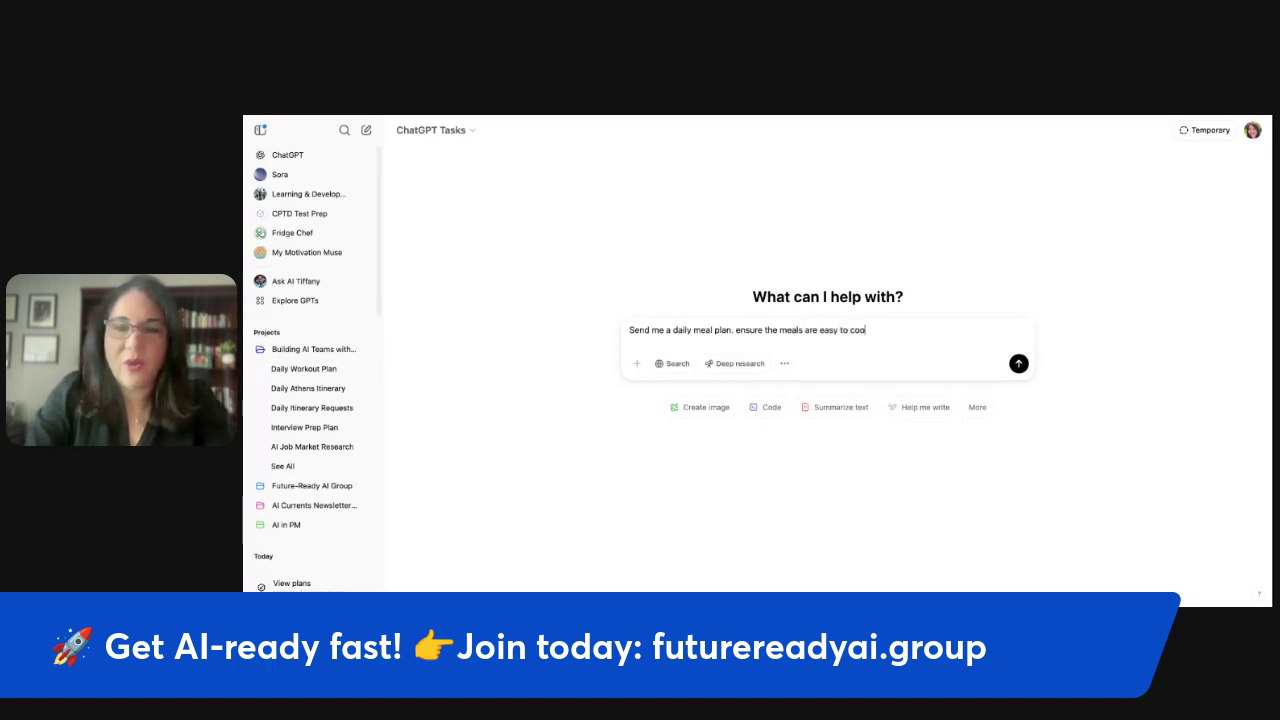
pyautogui.write('k in less thsn')
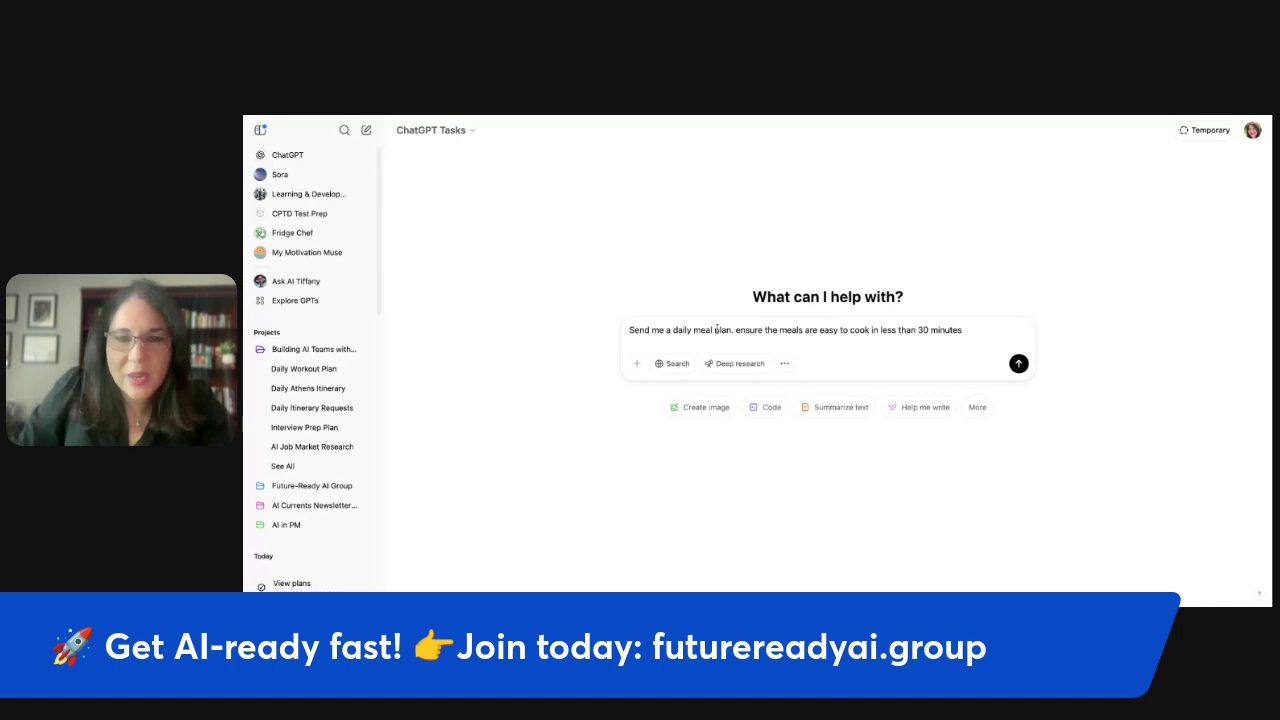
# Step: Add the delivery time "at 12:32 PM" after "daily meal plan" in the prompt, and send the request
pyautogui.write('at')
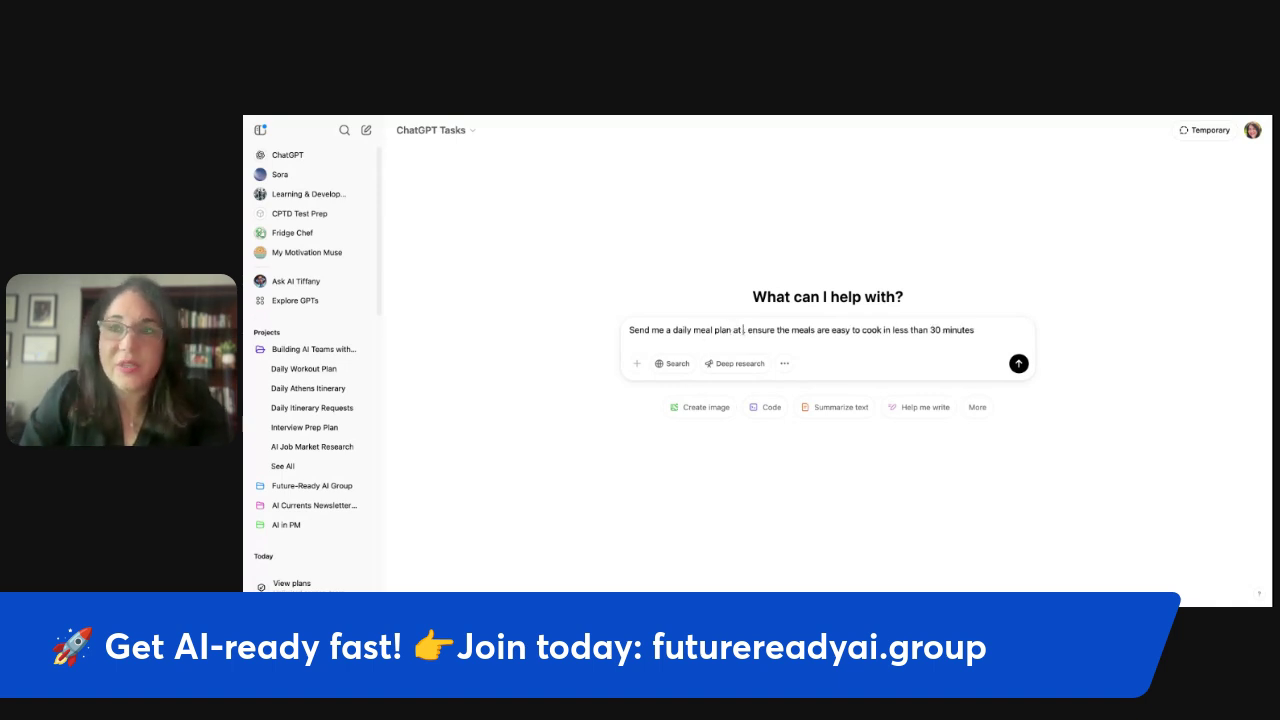
pyautogui.write(' 12:32')
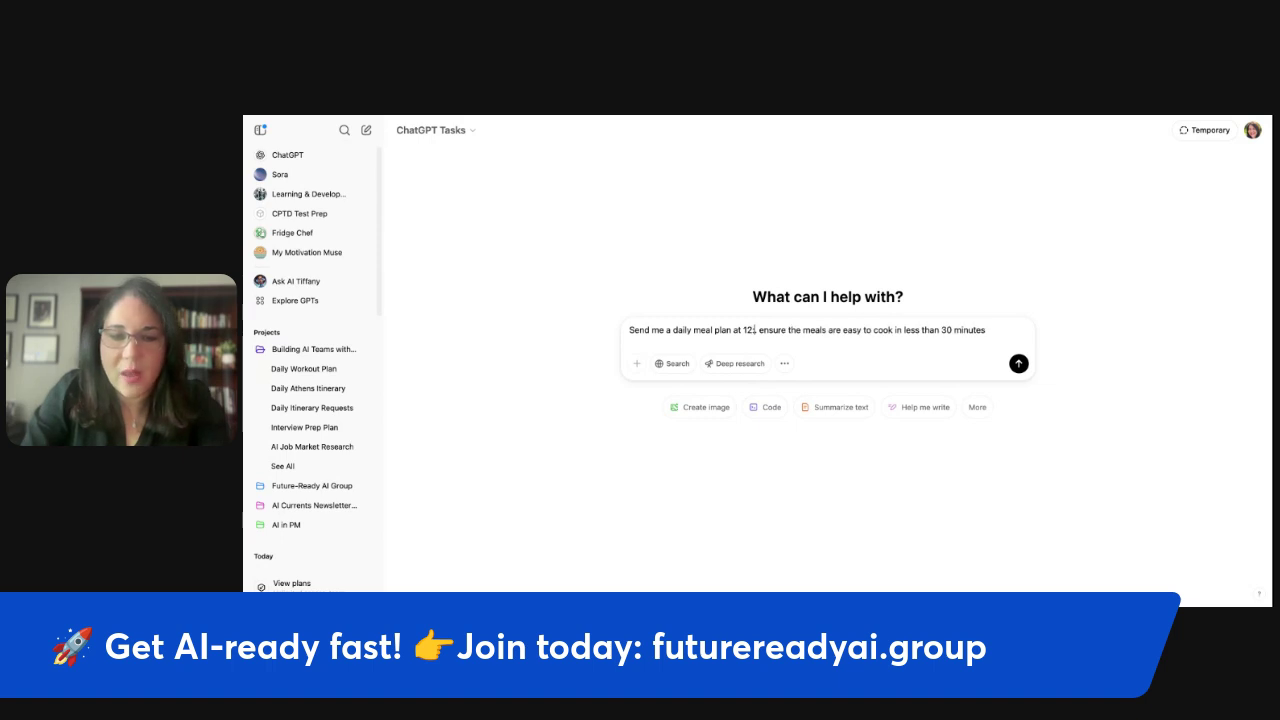
pyautogui.write(' PM')
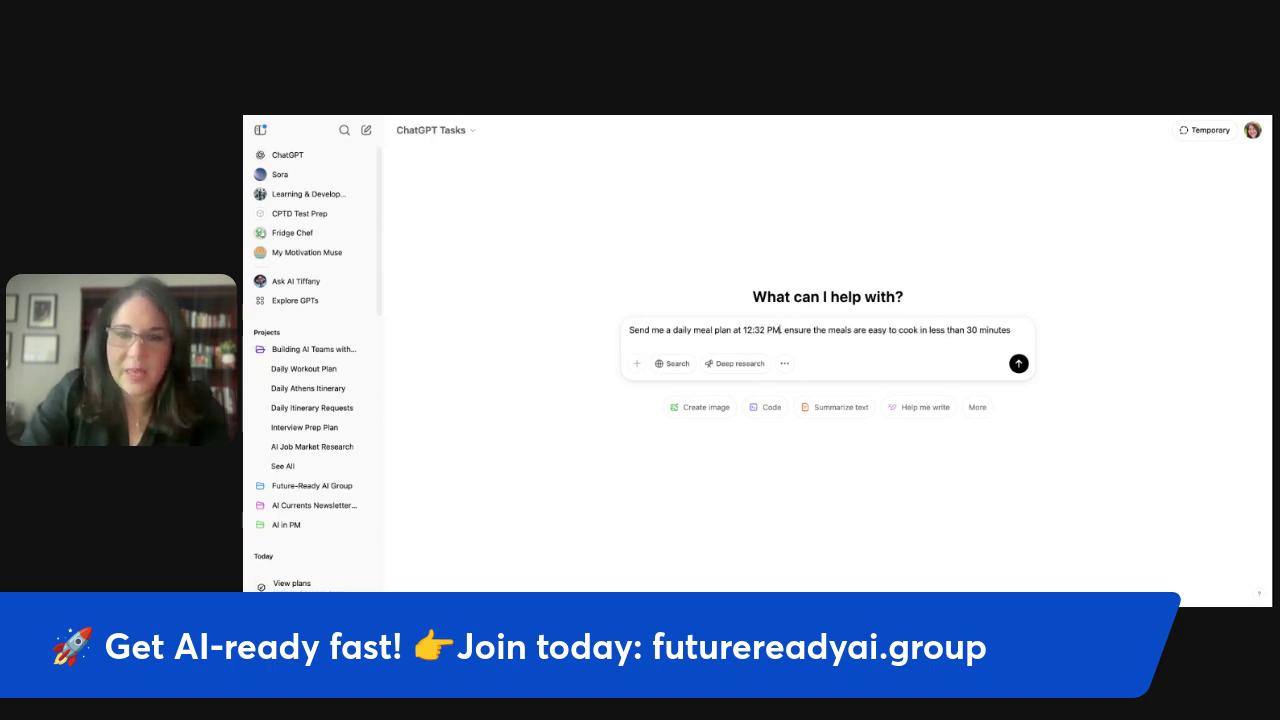
pyautogui.click(1016, 363)
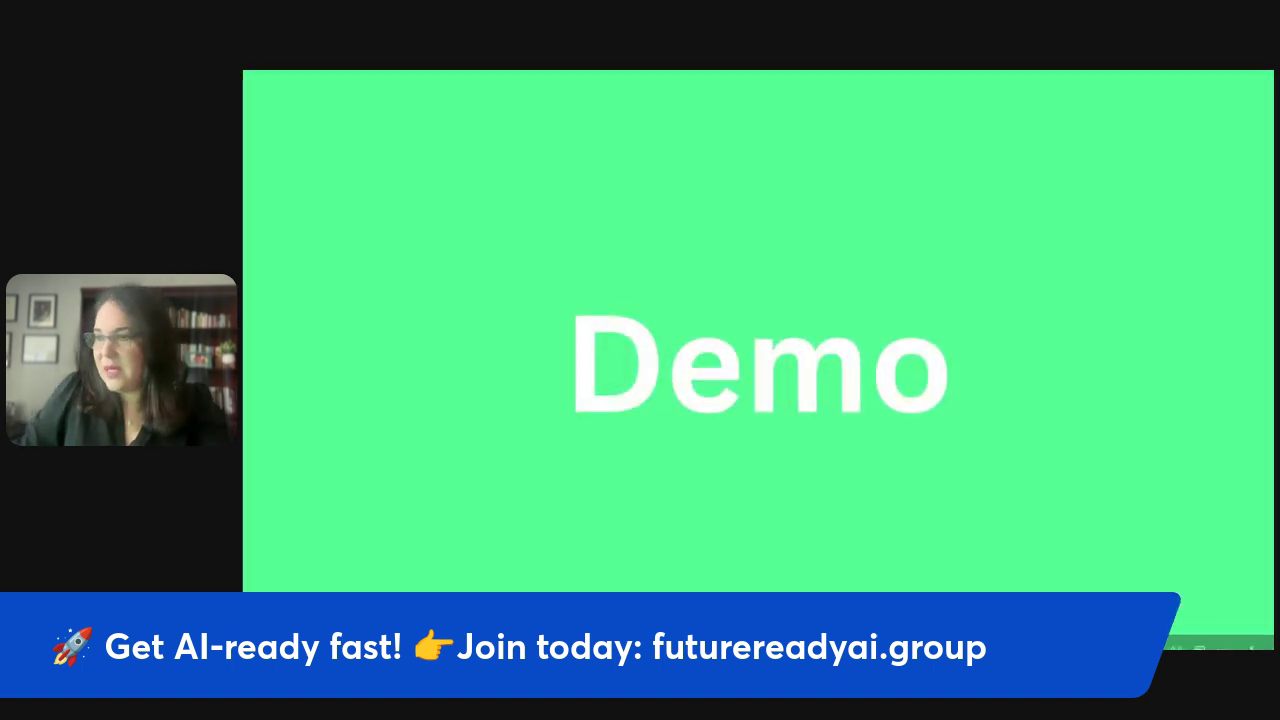
pyautogui.press('Right')
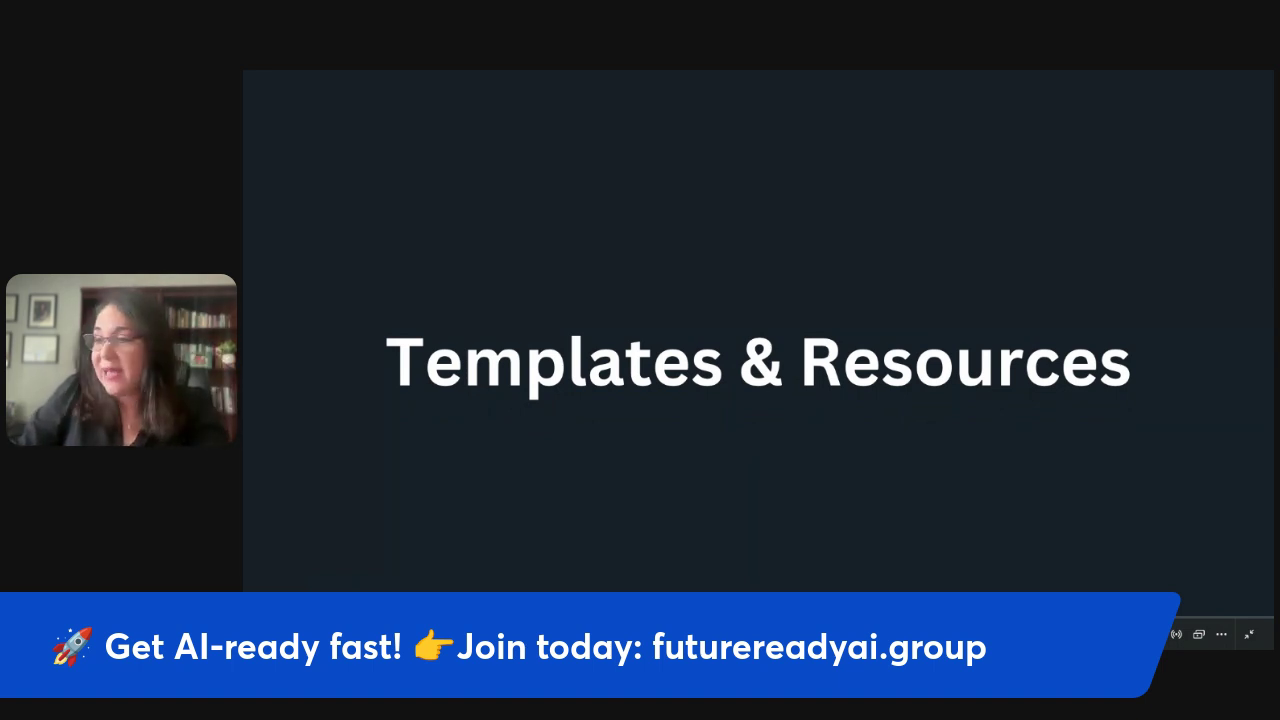
pyautogui.press('Right')
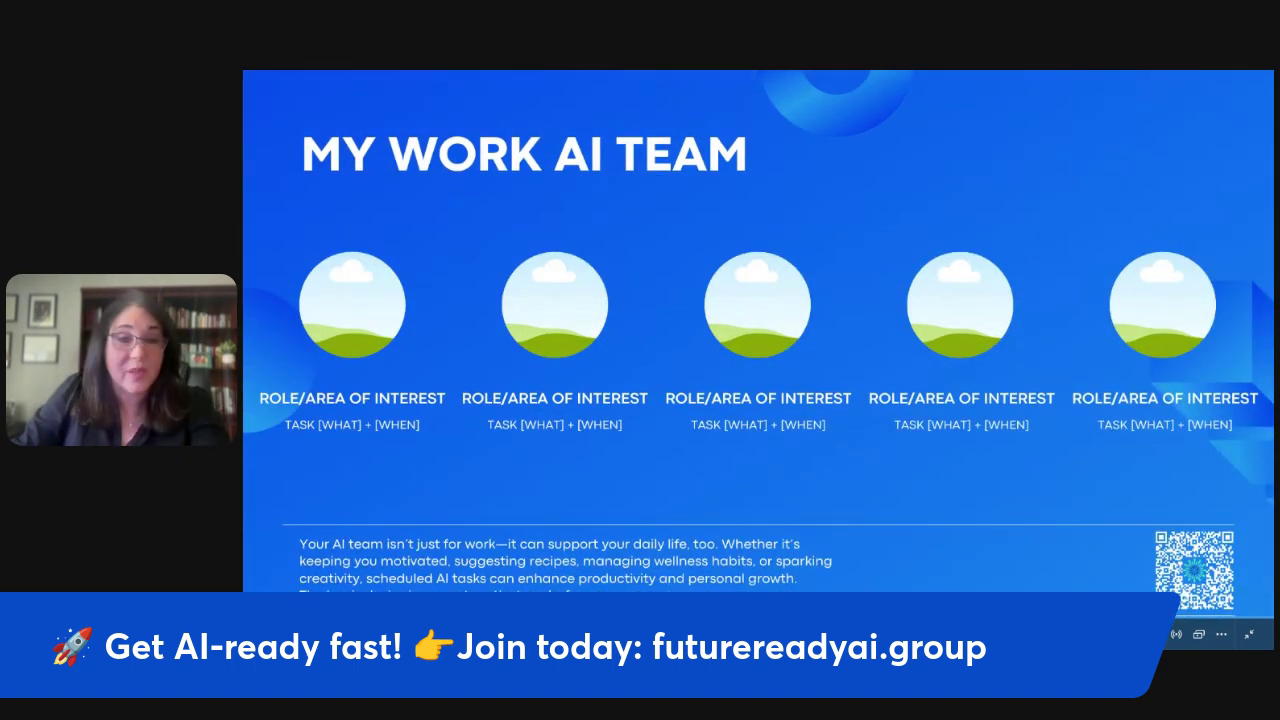
pyautogui.press('Right')
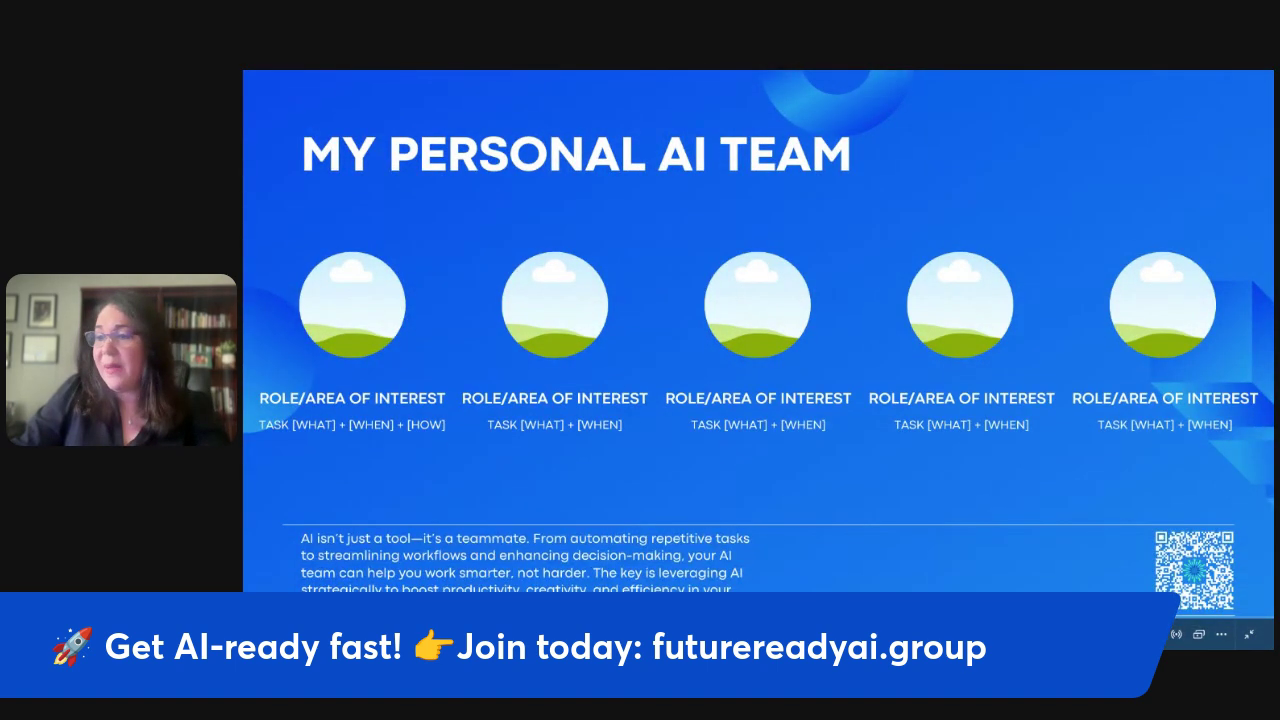
pyautogui.press('Right')
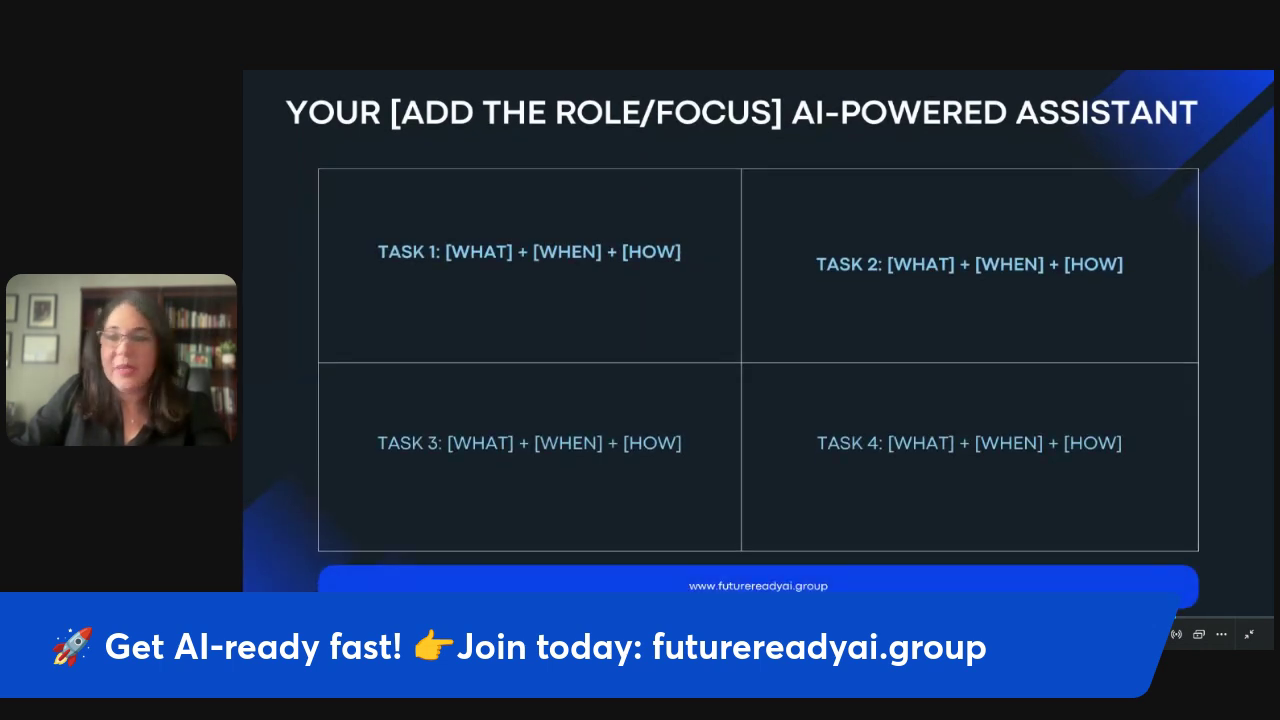
pyautogui.press('Right')
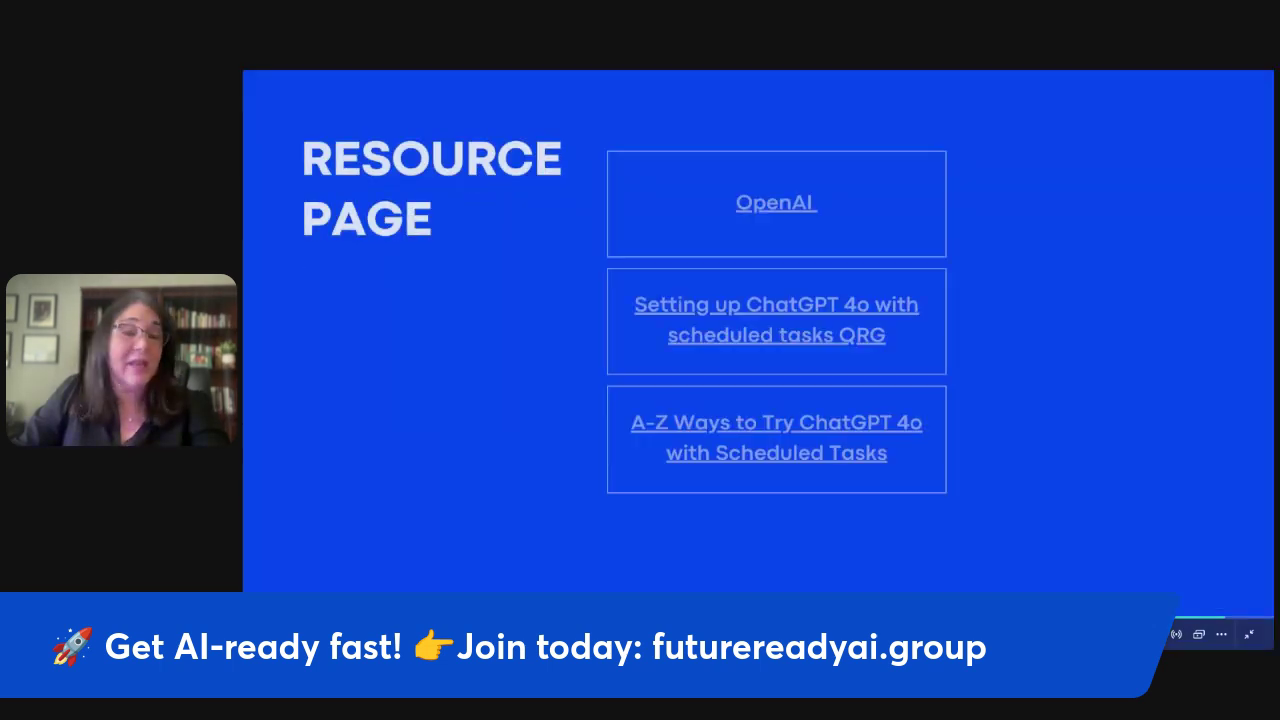